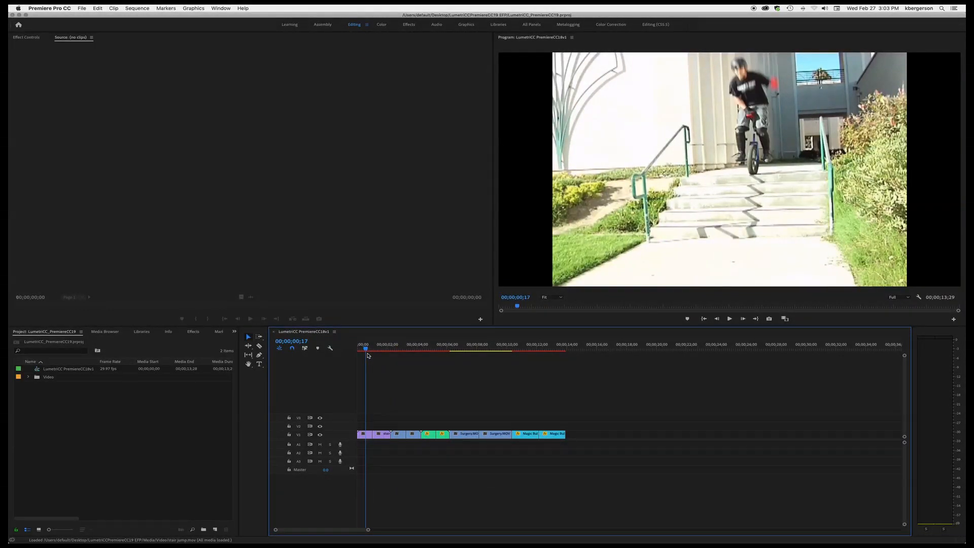
- Select the second clip in the sequence and switch to the Color workspace
drag(368, 356, 382, 357)
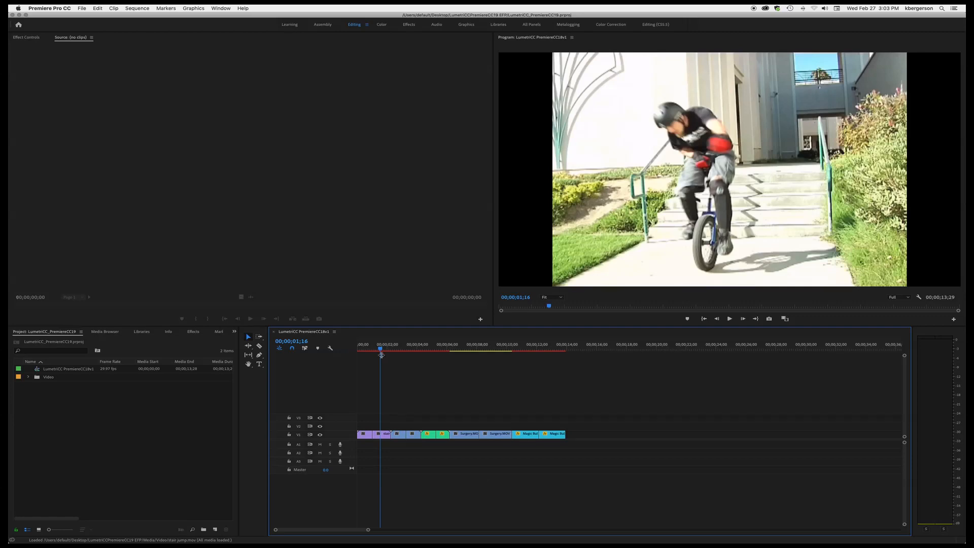
click(387, 437)
click(382, 25)
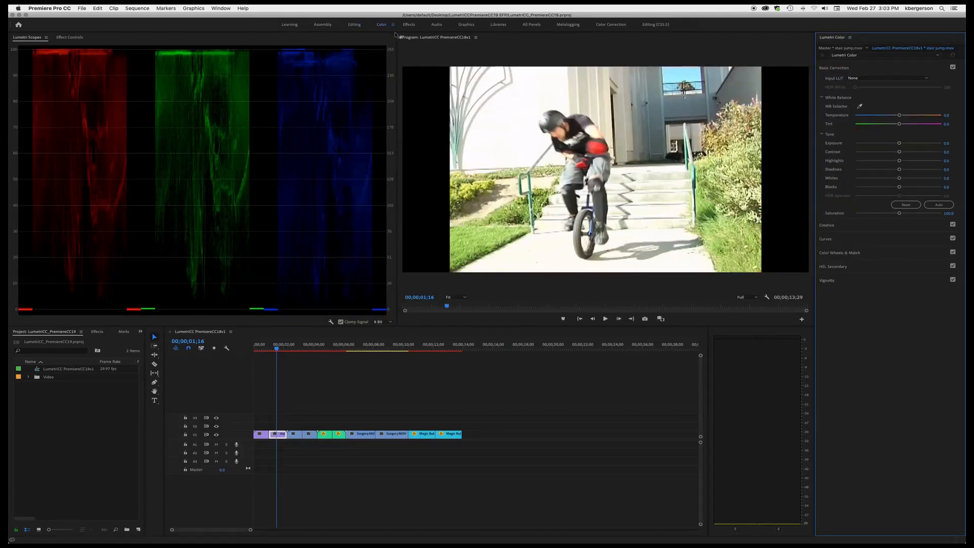
- Show all scopes in the Lumetri Scopes panel using the All Scopes RGB preset
click(31, 39)
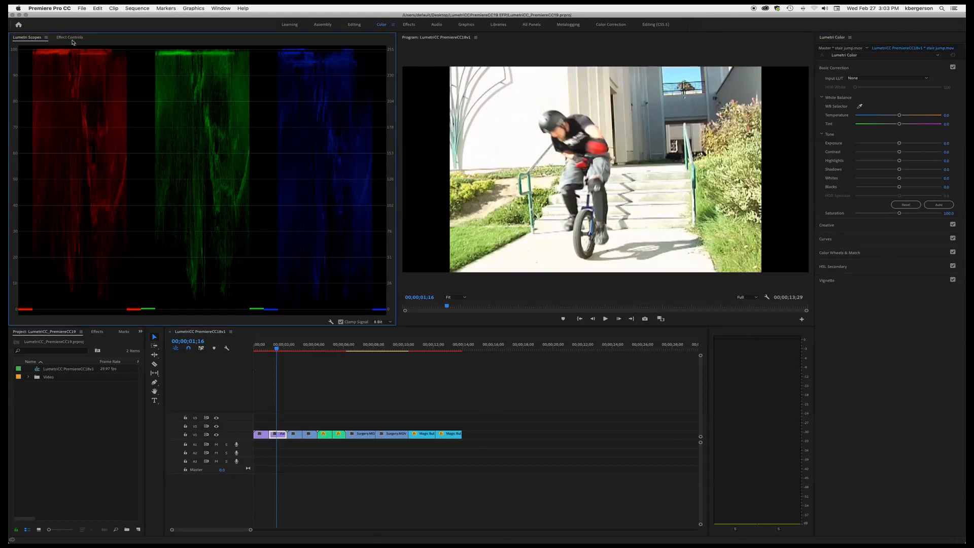
click(71, 38)
click(38, 38)
click(220, 9)
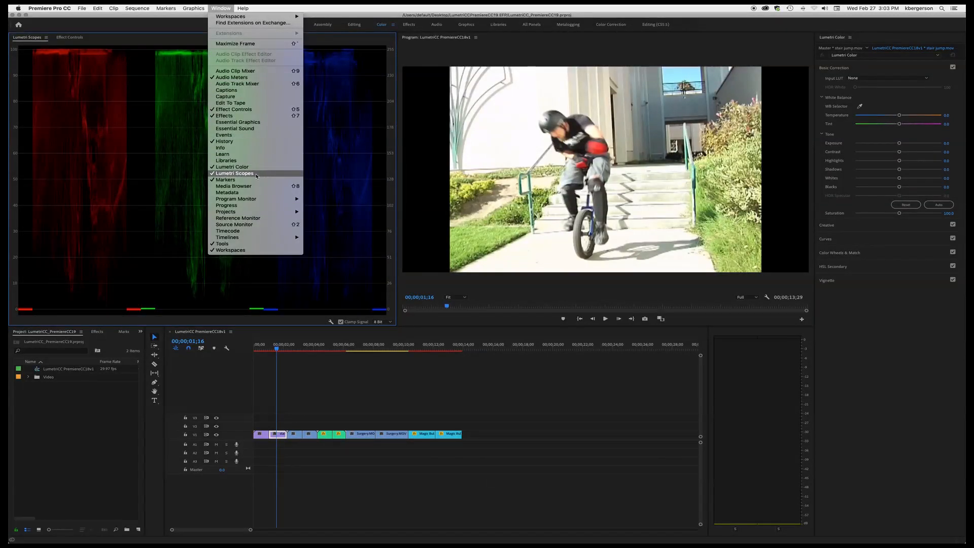
click(146, 126)
right_click(196, 123)
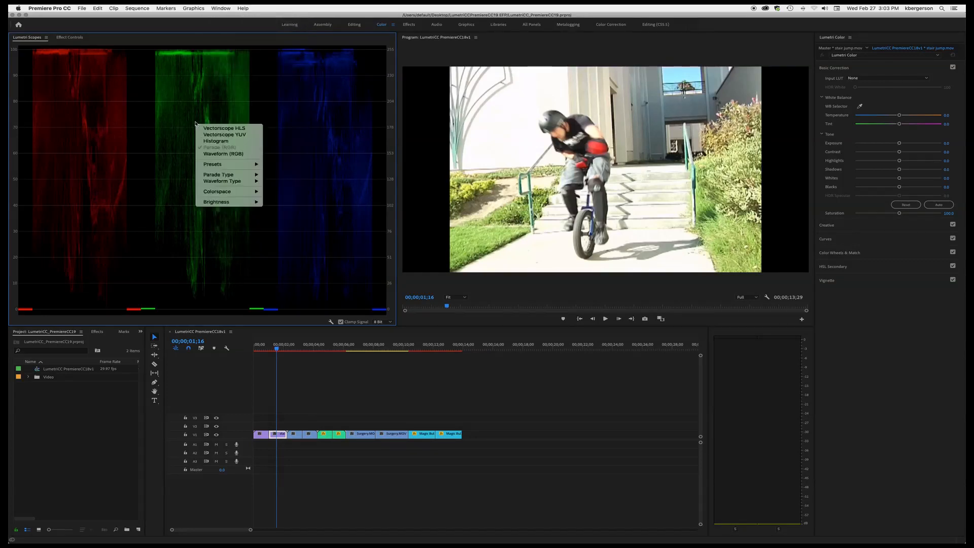
mouse_move(228, 164)
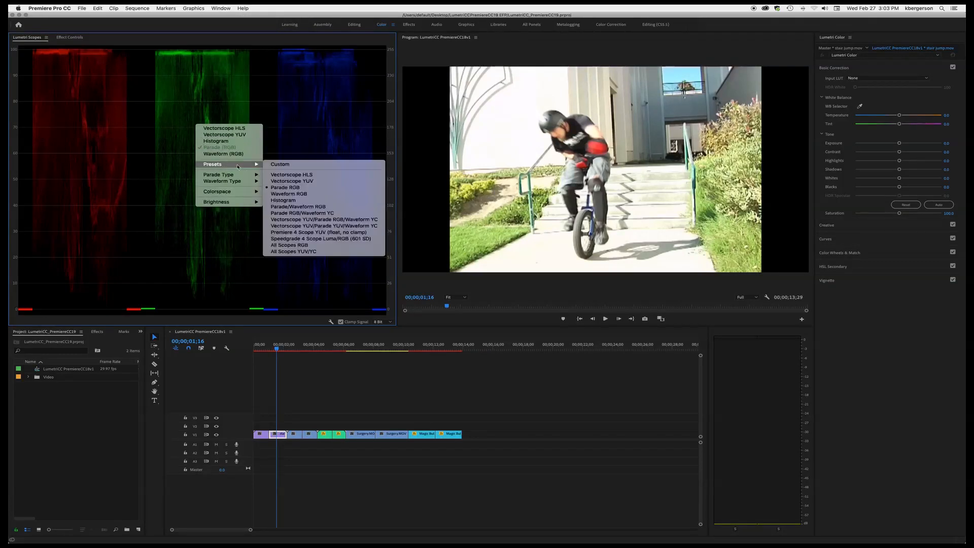
click(328, 235)
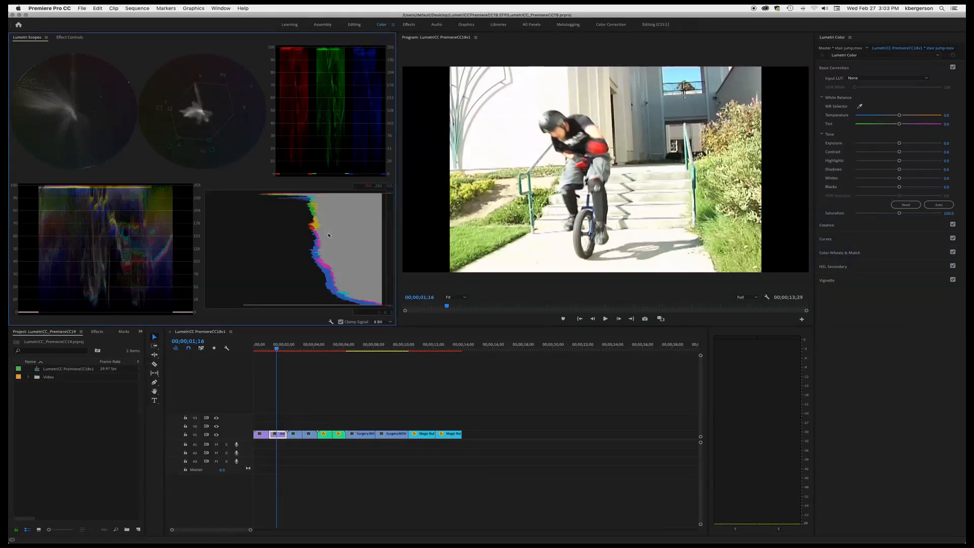
- Turn off both vectorscopes, the histogram and the RGB waveform so only the RGB parade is shown
right_click(245, 100)
click(251, 104)
right_click(232, 106)
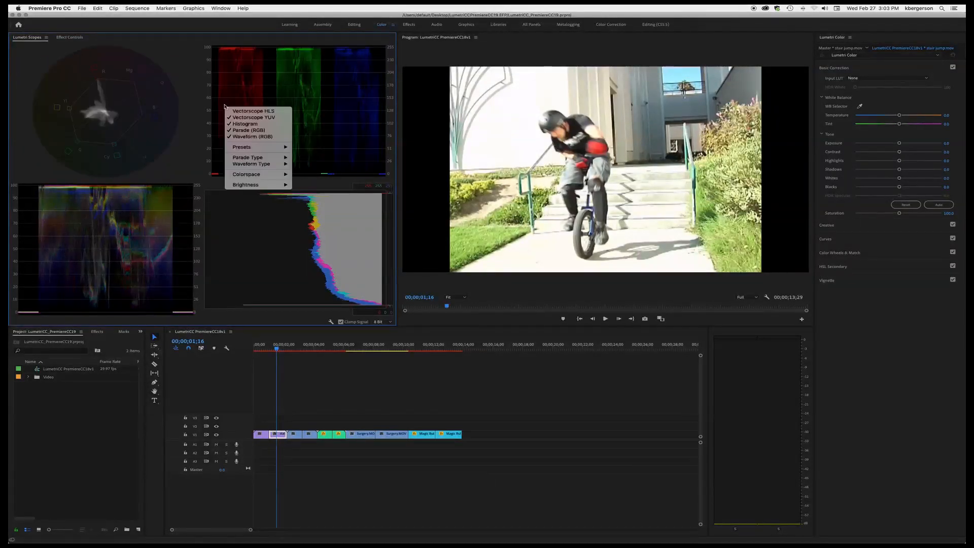
click(234, 122)
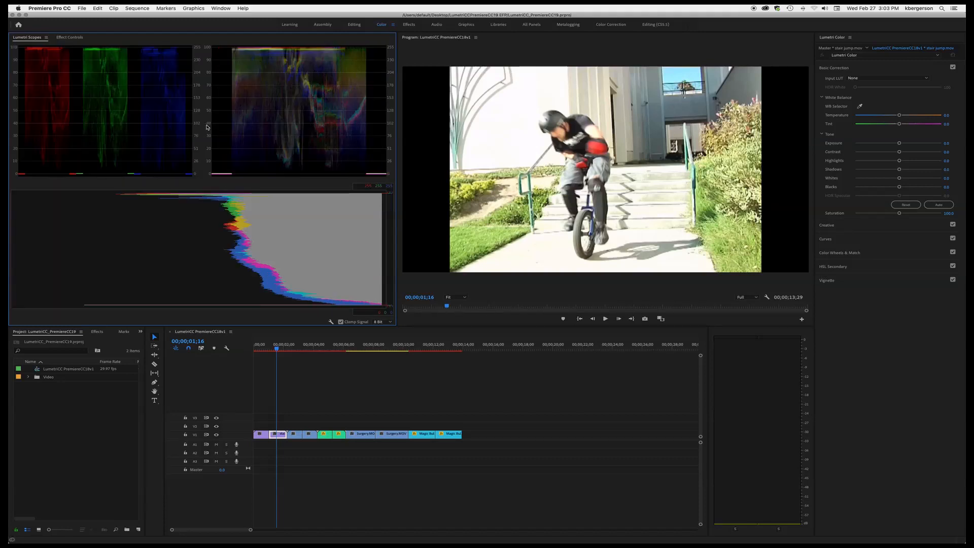
right_click(207, 127)
click(239, 146)
right_click(239, 147)
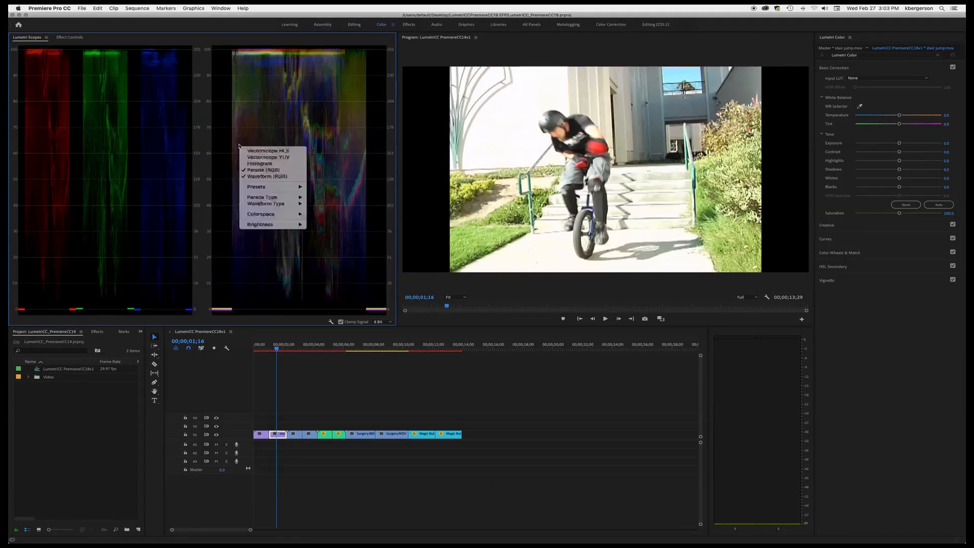
click(268, 177)
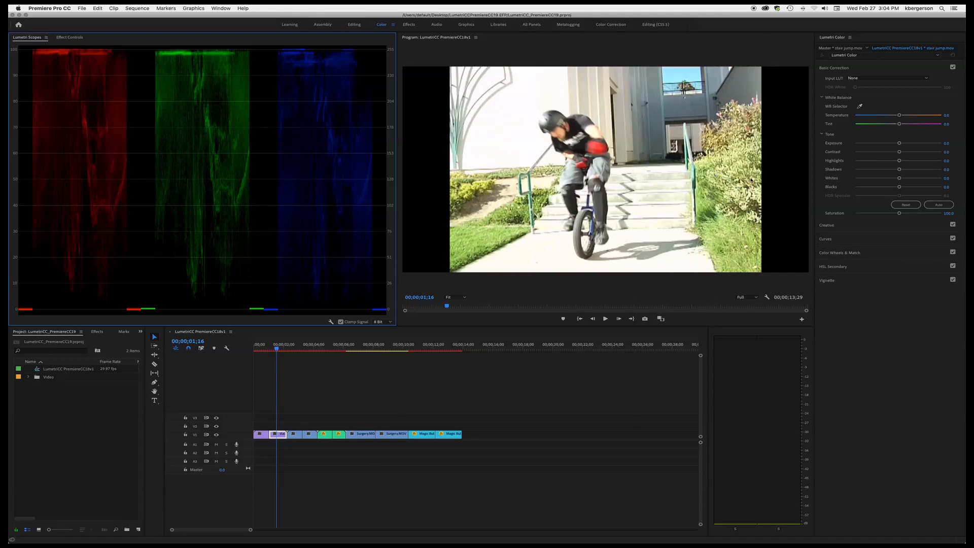
- Set the Basic Correction tone sliders: Blacks to -100, Highlights to -100 and Shadows to about -14.3
click(898, 187)
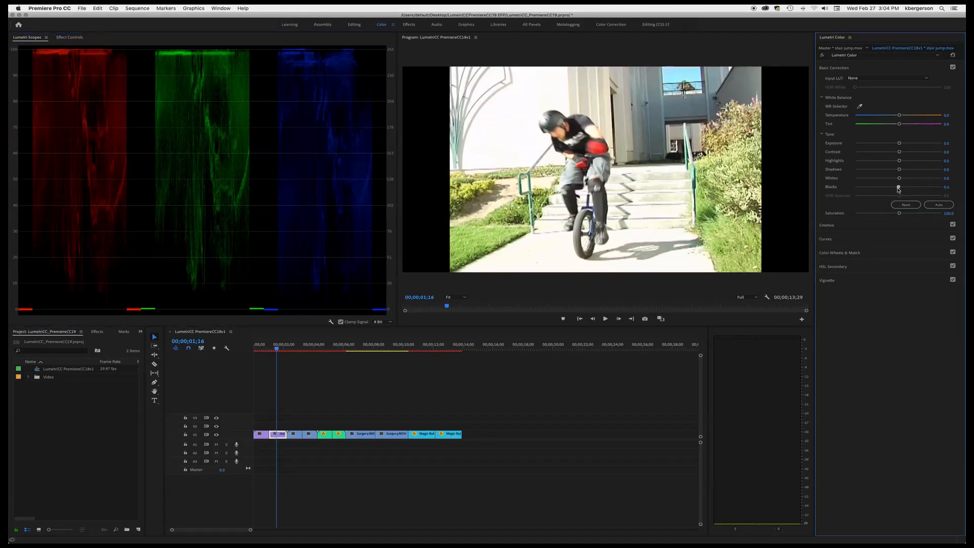
drag(898, 189, 840, 196)
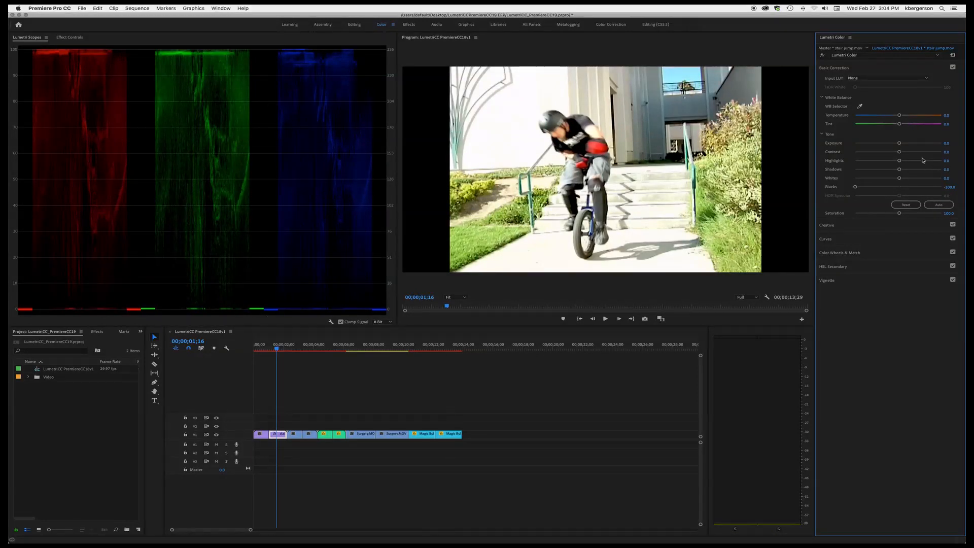
drag(902, 170, 841, 174)
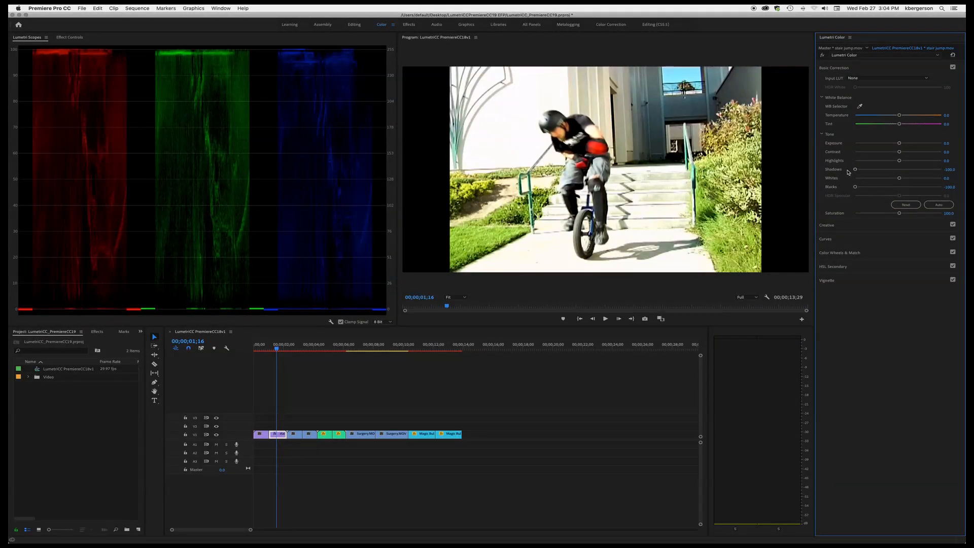
mouse_move(899, 161)
mouse_down()
mouse_move(866, 163)
mouse_move(884, 164)
mouse_move(869, 163)
mouse_move(872, 172)
mouse_move(836, 162)
mouse_move(893, 173)
mouse_up()
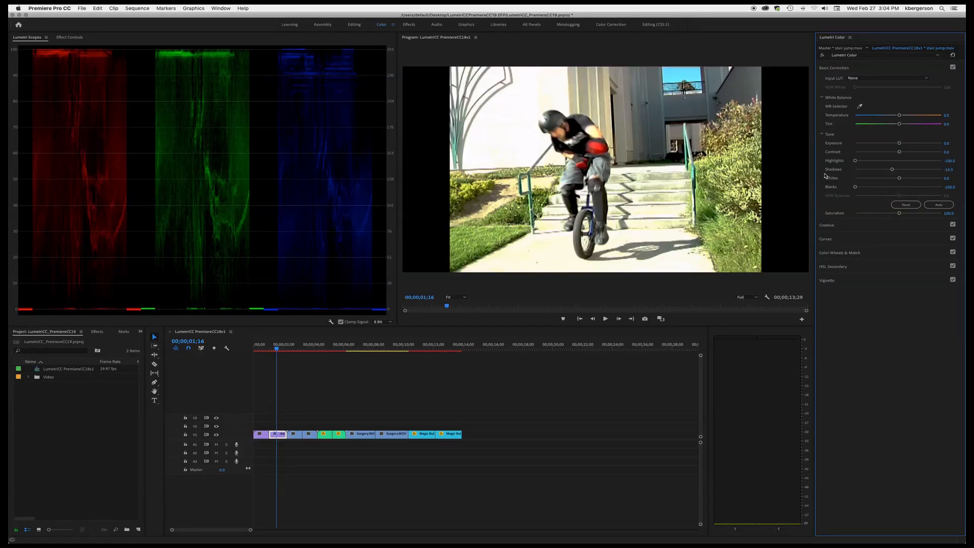
- In Curves, sample the rider's red pads into the Hue vs Sat curve and pull the red point down to desaturate reds
click(897, 240)
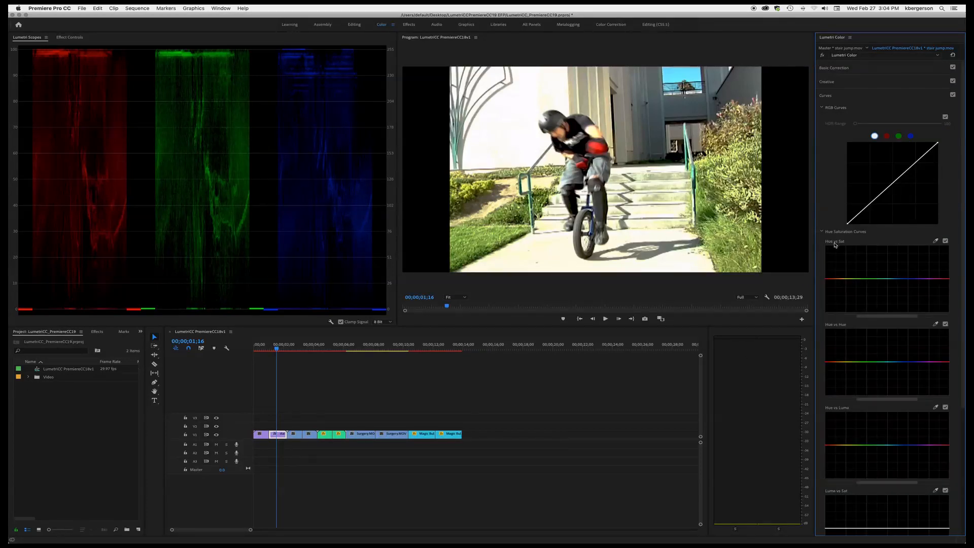
click(936, 242)
click(597, 147)
drag(880, 316, 844, 318)
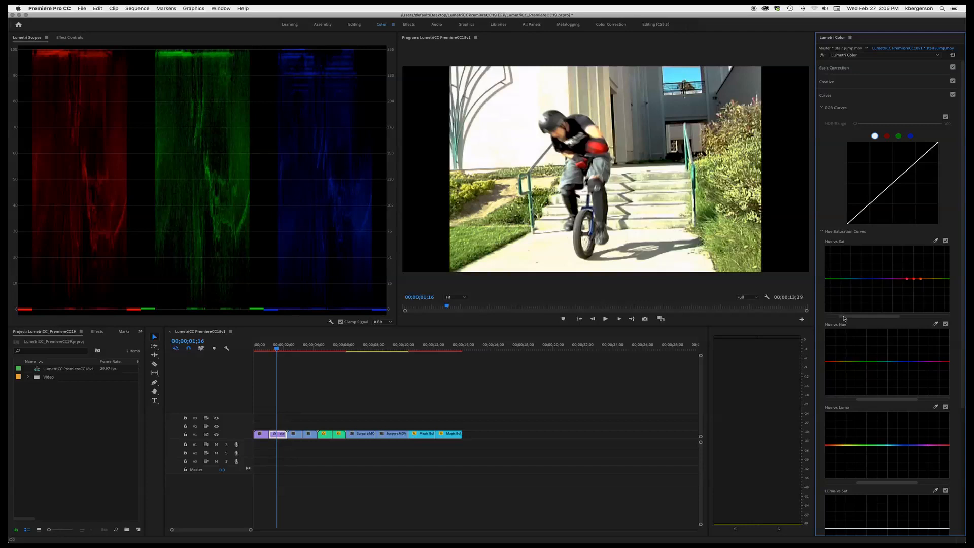
click(913, 278)
drag(915, 280, 916, 293)
click(945, 242)
click(945, 242)
- Sample the red pads into the Hue vs Luma curve and pull the red point down to darken reds
scroll(920, 325, down, 3)
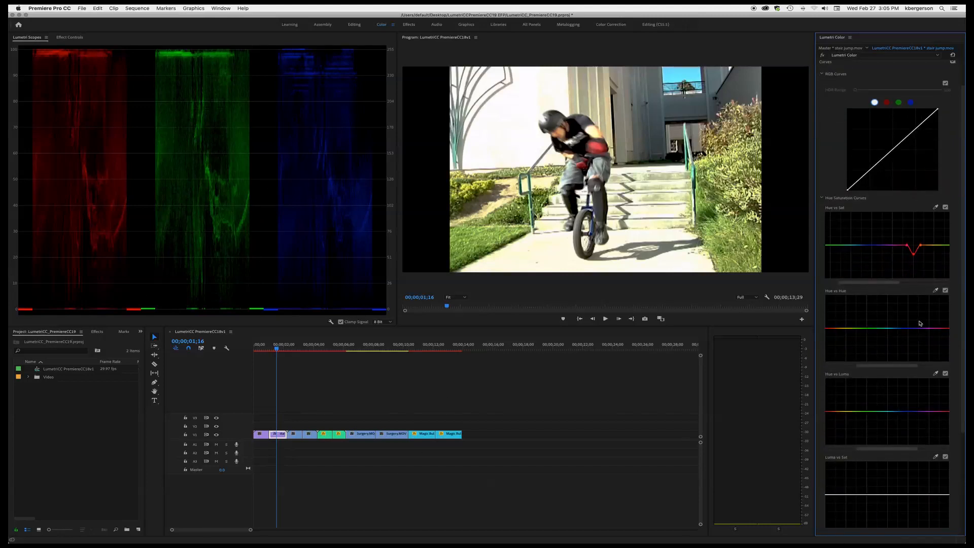
scroll(921, 328, down, 2)
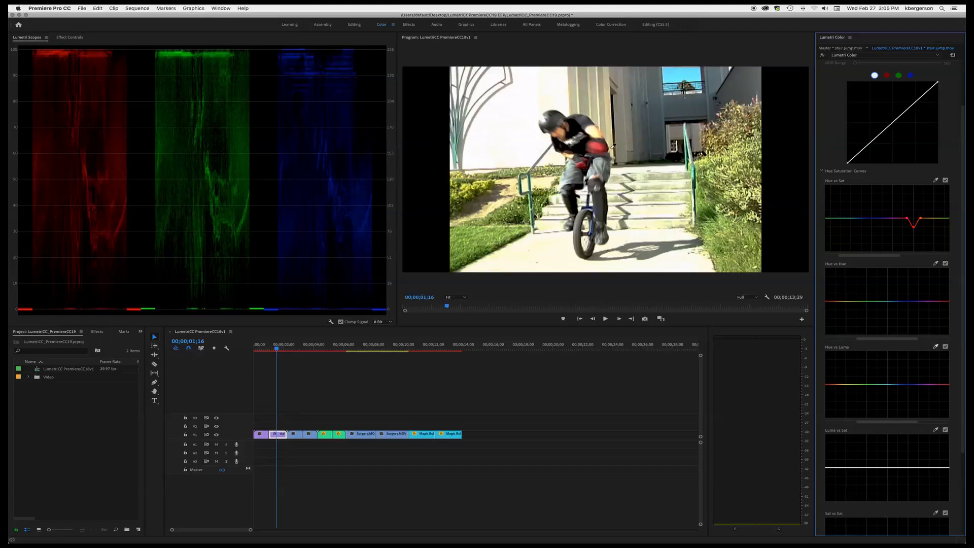
click(597, 150)
mouse_move(888, 339)
mouse_down()
mouse_move(857, 339)
mouse_move(870, 339)
mouse_up()
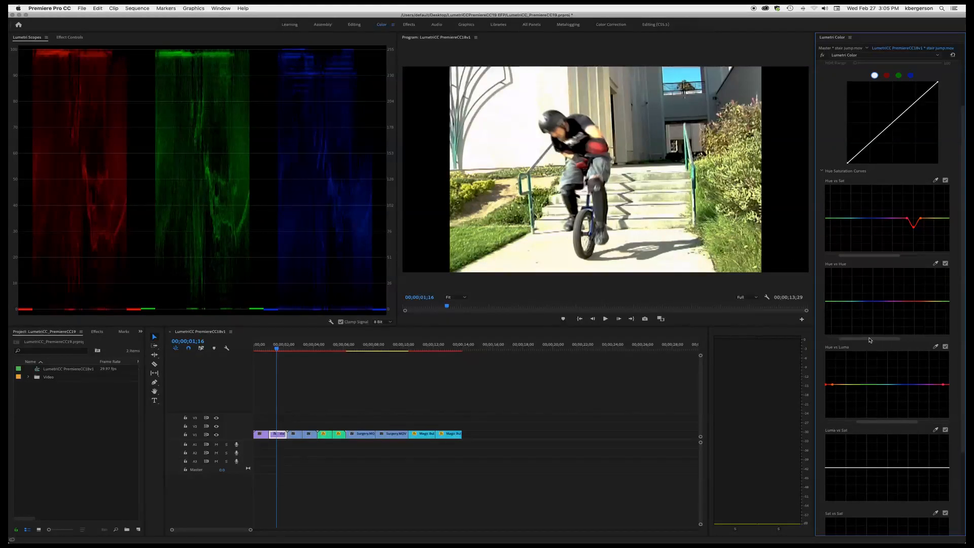
drag(899, 424, 880, 424)
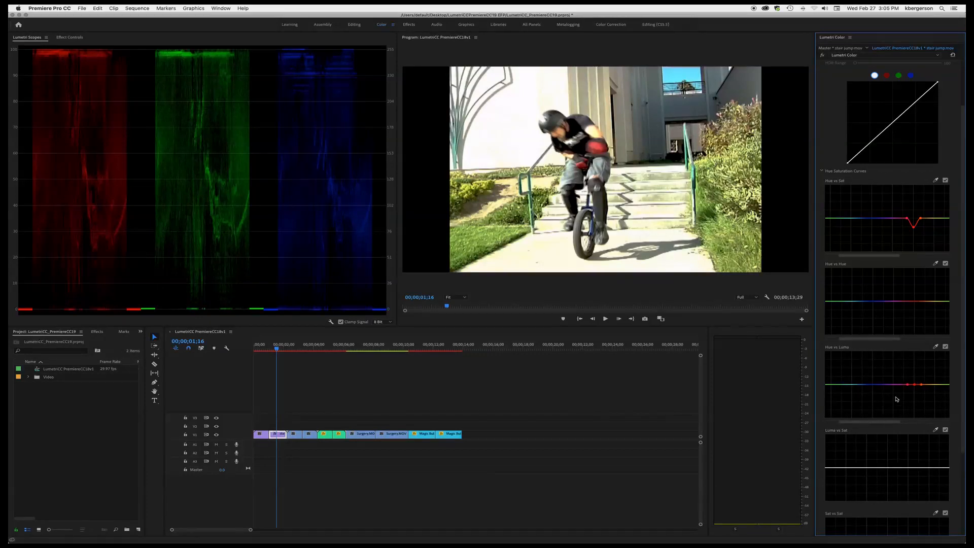
drag(914, 384, 914, 395)
- Paste a second Lumetri Color effect onto the clip in Effect Controls and reset the copy
scroll(902, 210, down, 5)
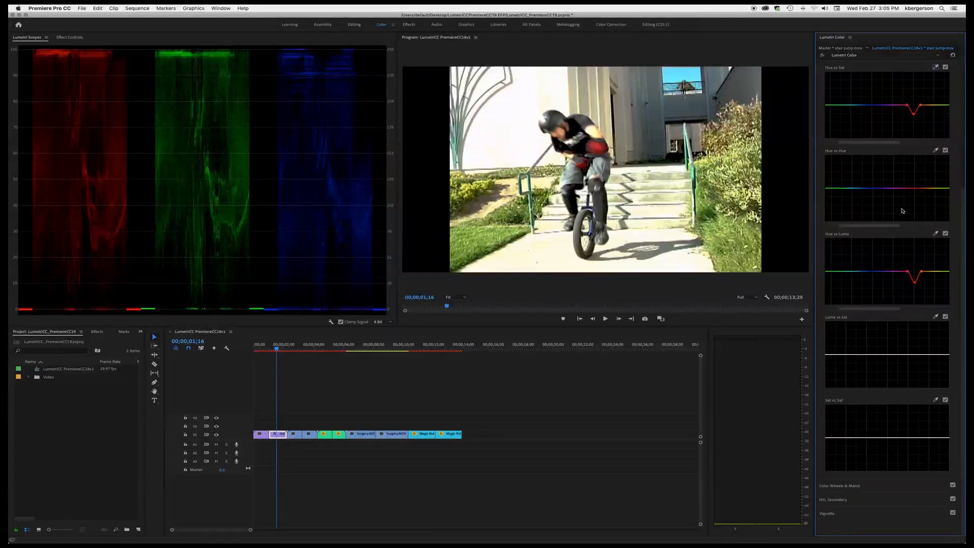
click(882, 488)
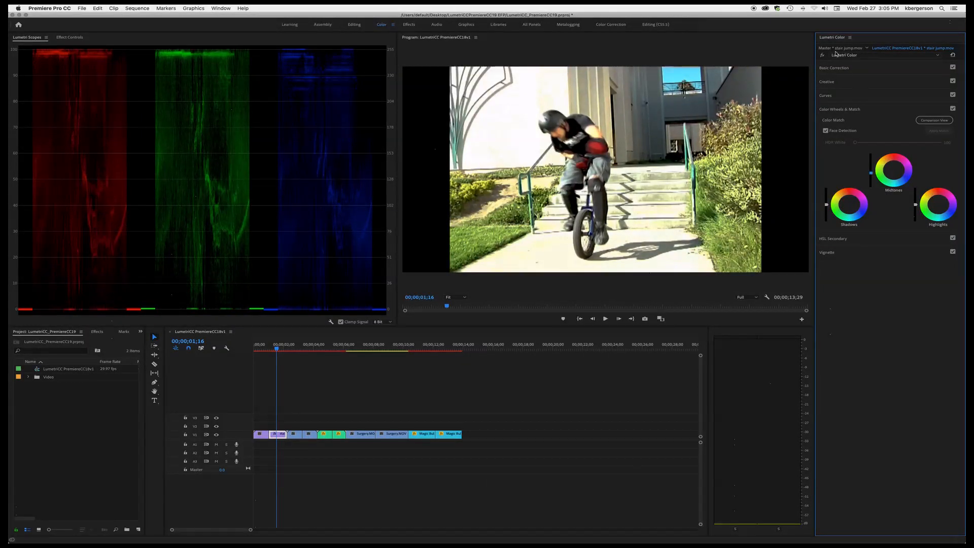
click(69, 37)
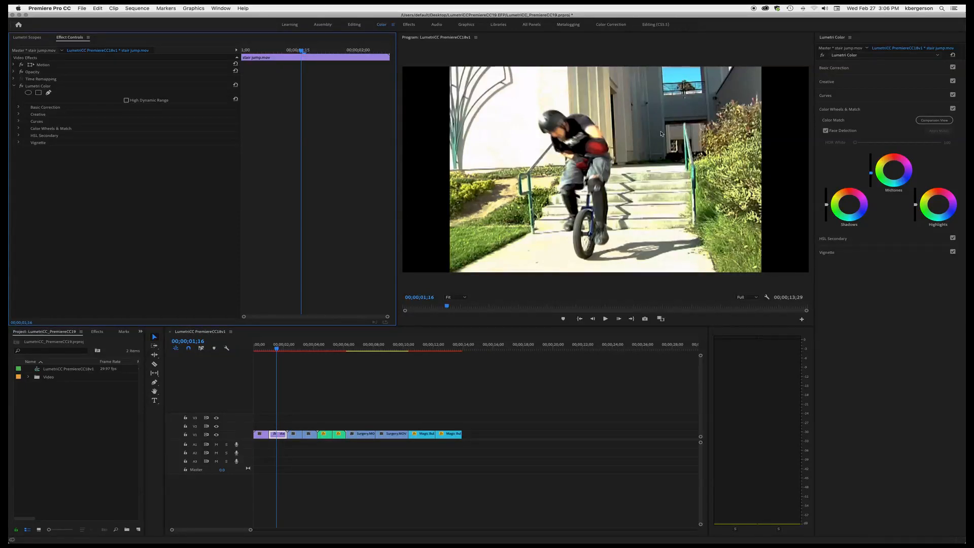
click(38, 87)
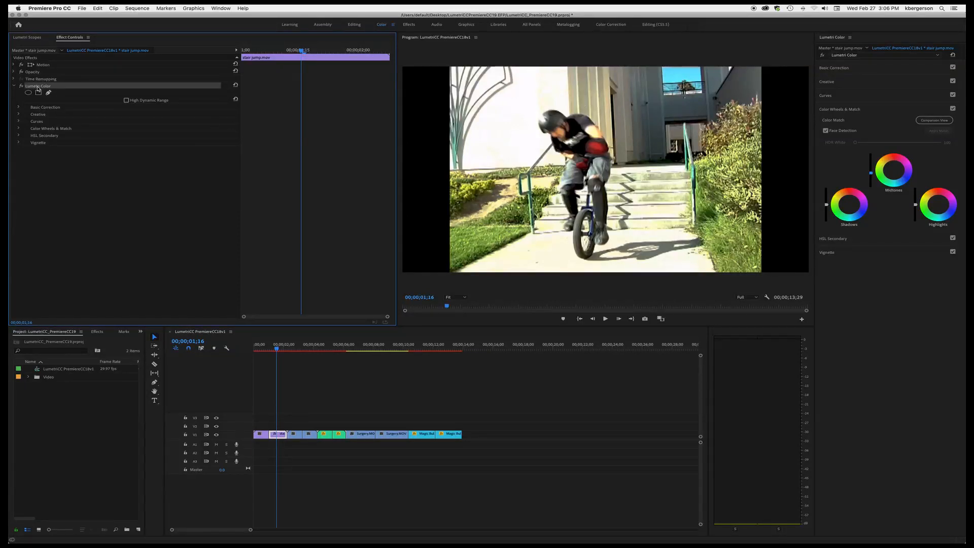
key(super+v)
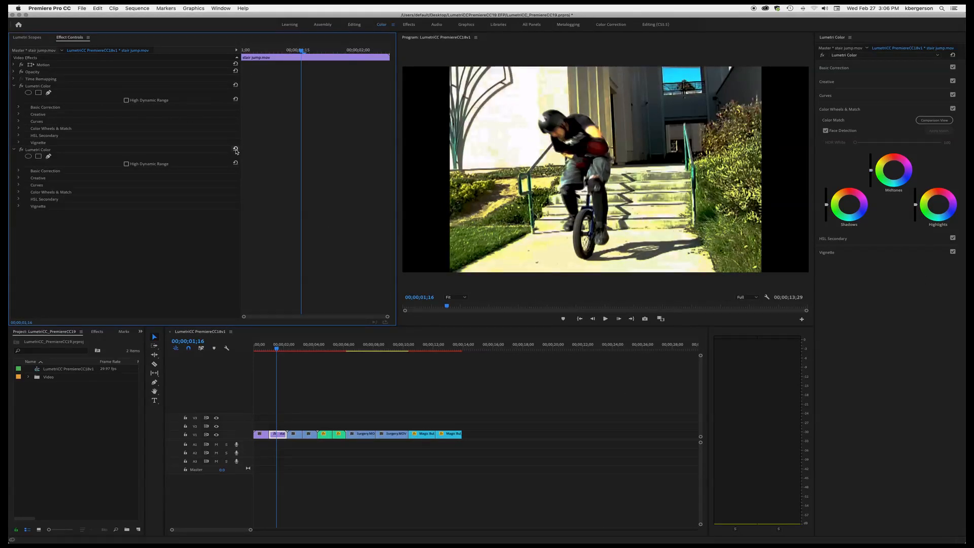
click(236, 151)
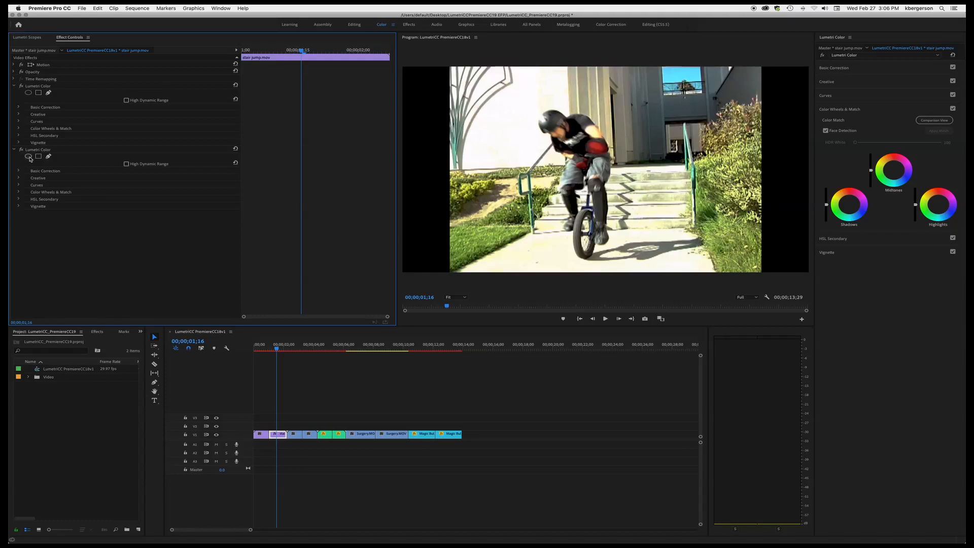
- Add an ellipse mask to the second Lumetri Color effect and move the playhead near the clip's start
click(29, 158)
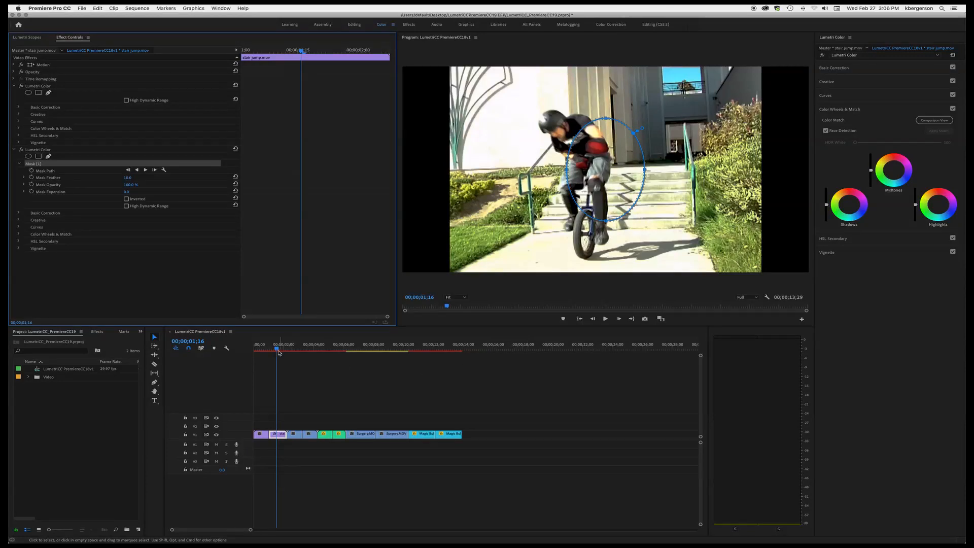
drag(279, 350, 255, 352)
drag(266, 353, 271, 354)
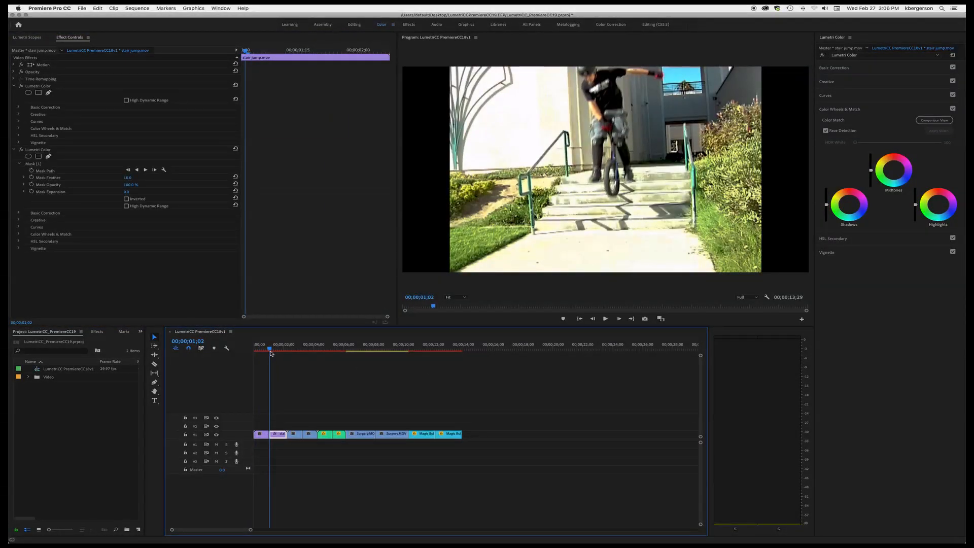
drag(271, 354, 270, 355)
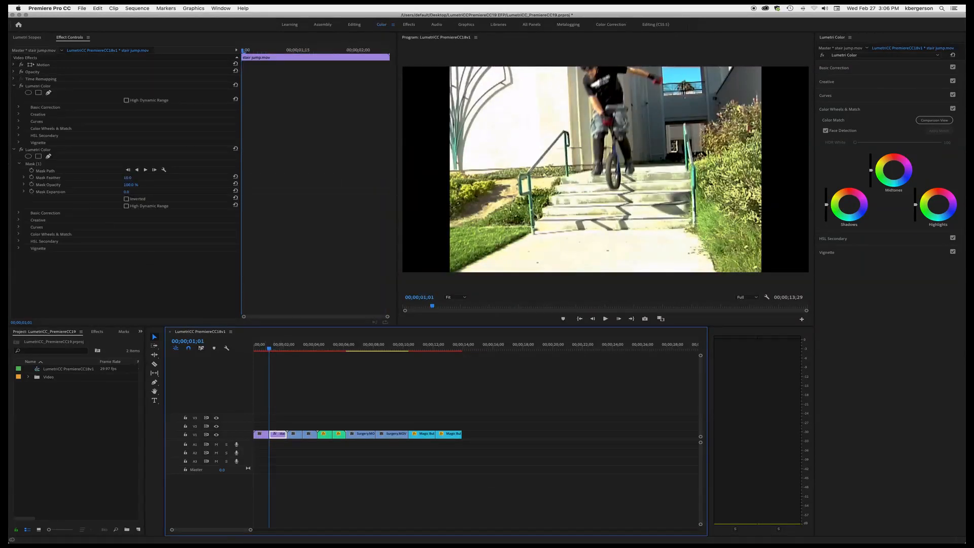
click(28, 157)
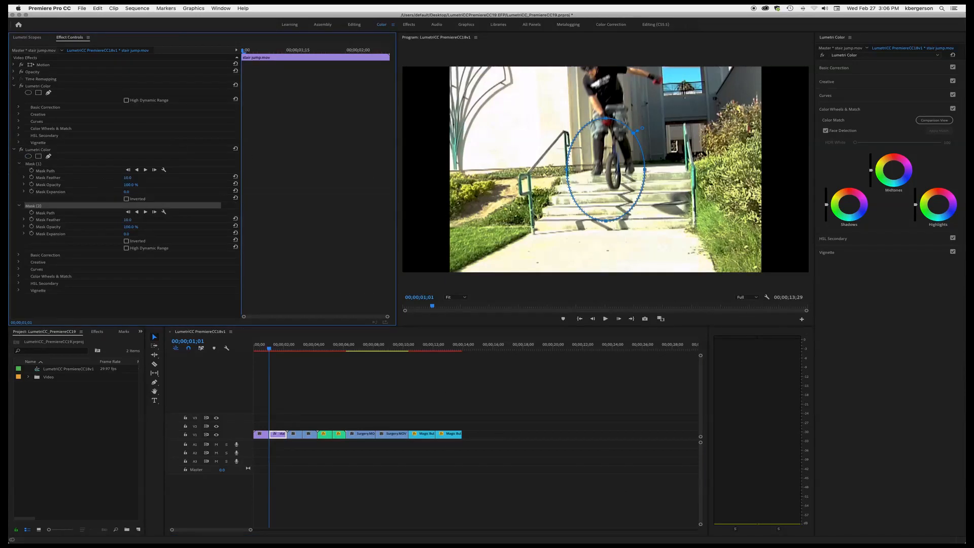
click(32, 165)
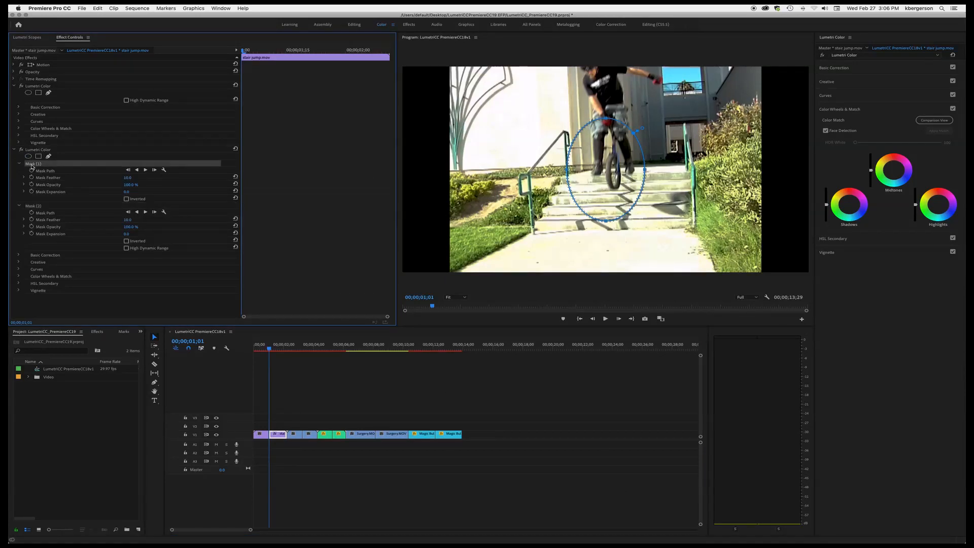
click(33, 205)
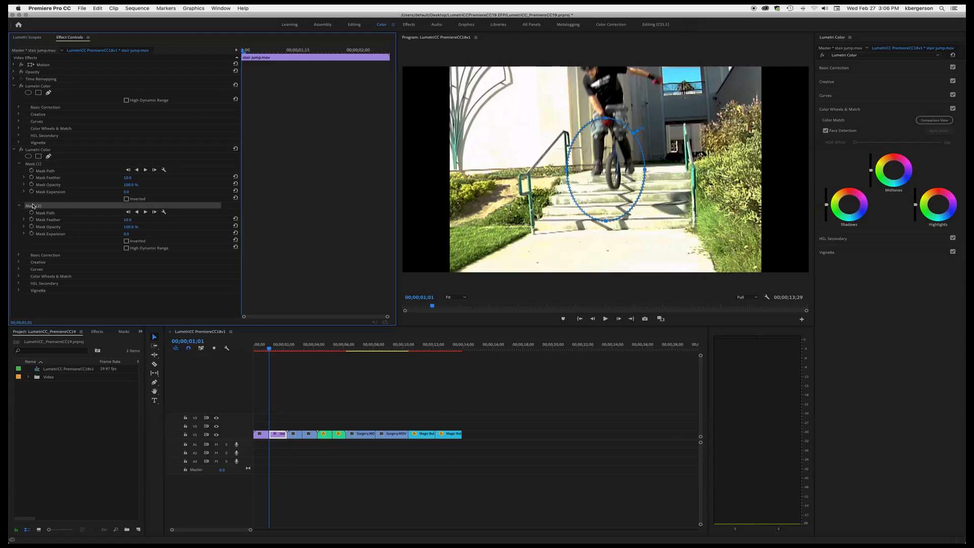
key(Delete)
- Reshape the ellipse mask to enclose the rider, widening it to the left and stretching it downward
click(33, 165)
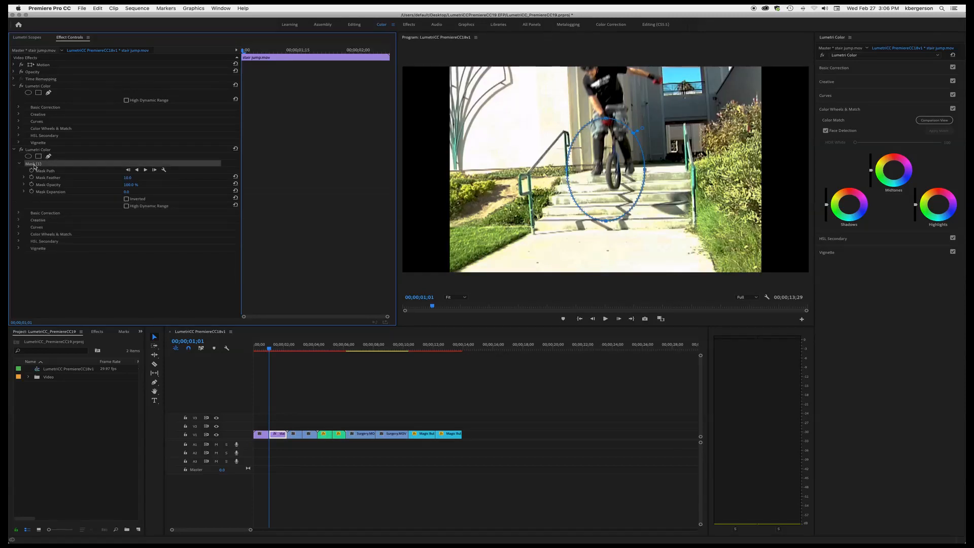
click(607, 113)
drag(605, 82, 605, 84)
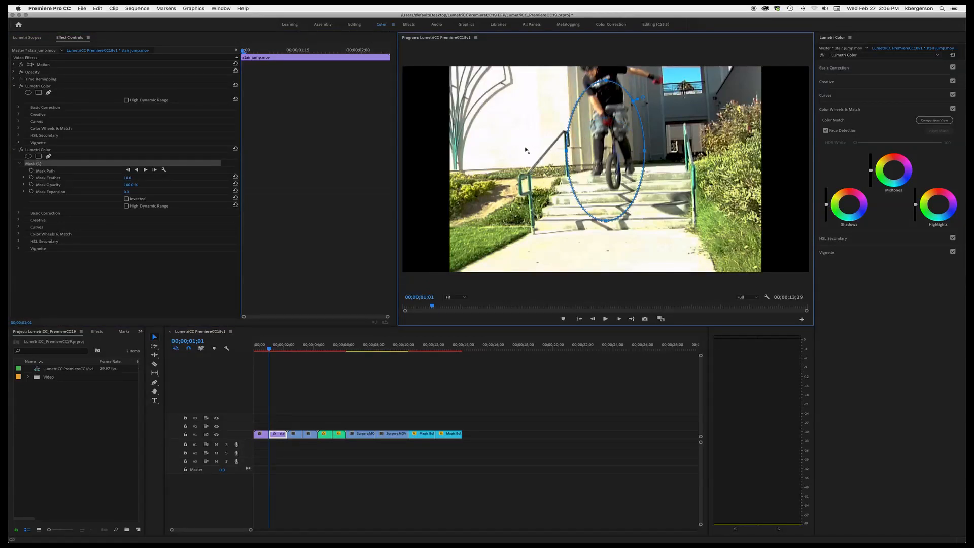
drag(567, 150, 522, 151)
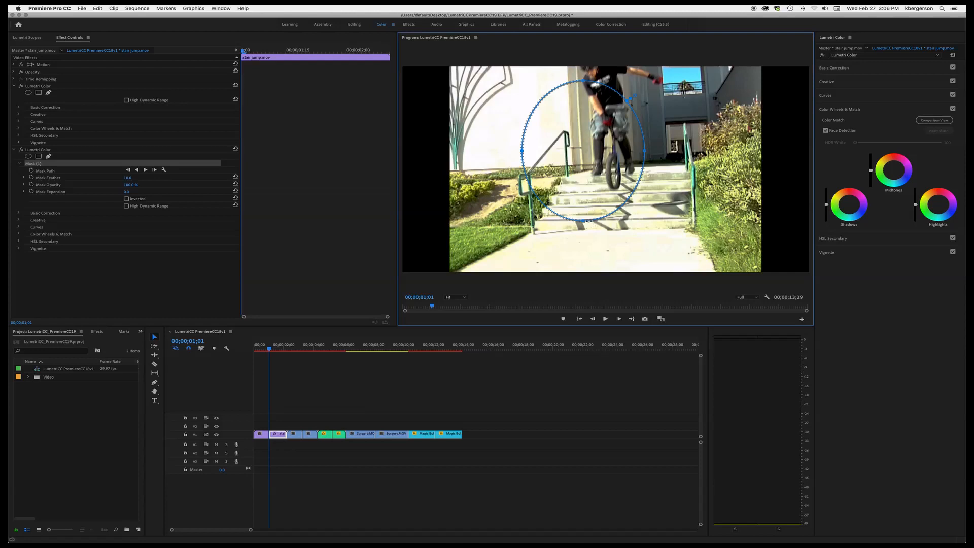
drag(586, 222, 580, 264)
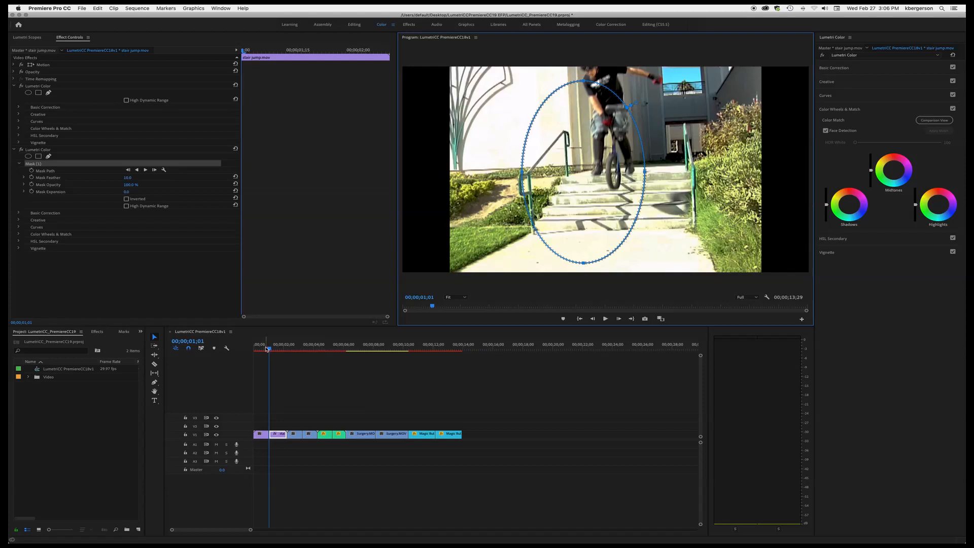
- Increase the ellipse mask's feather to about 416 on a frame near 1;26
drag(268, 349, 281, 350)
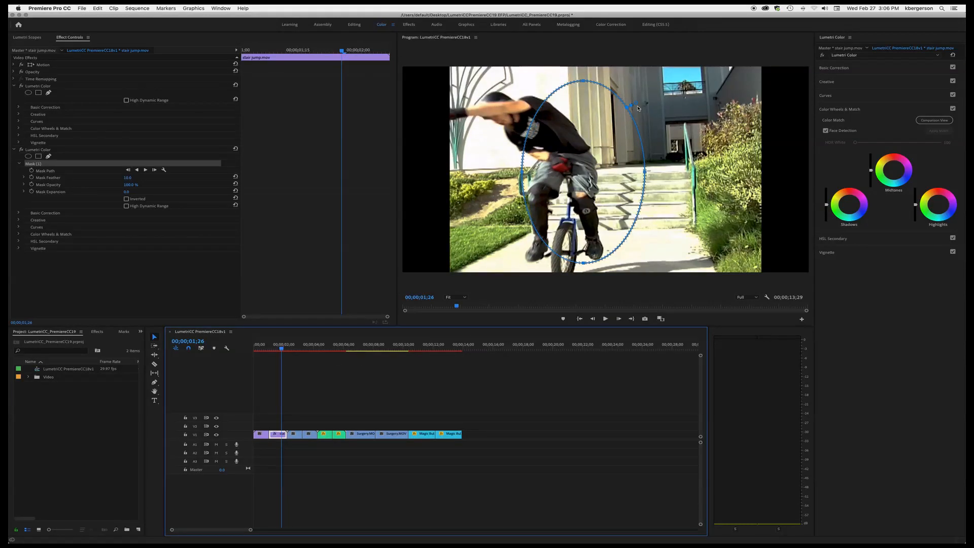
drag(638, 109, 677, 90)
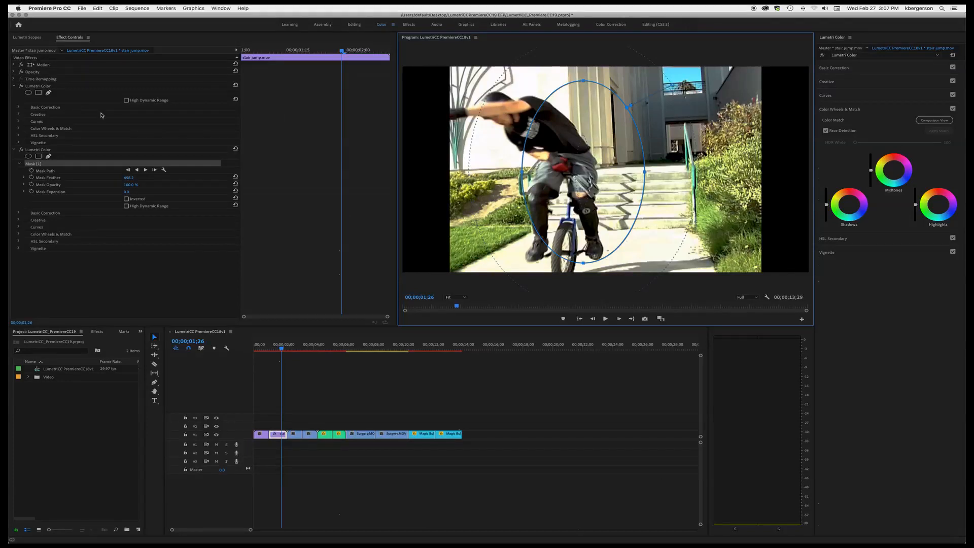
- Lower the second Lumetri effect's Exposure to about -1.4 to darken the area around the rider
click(19, 214)
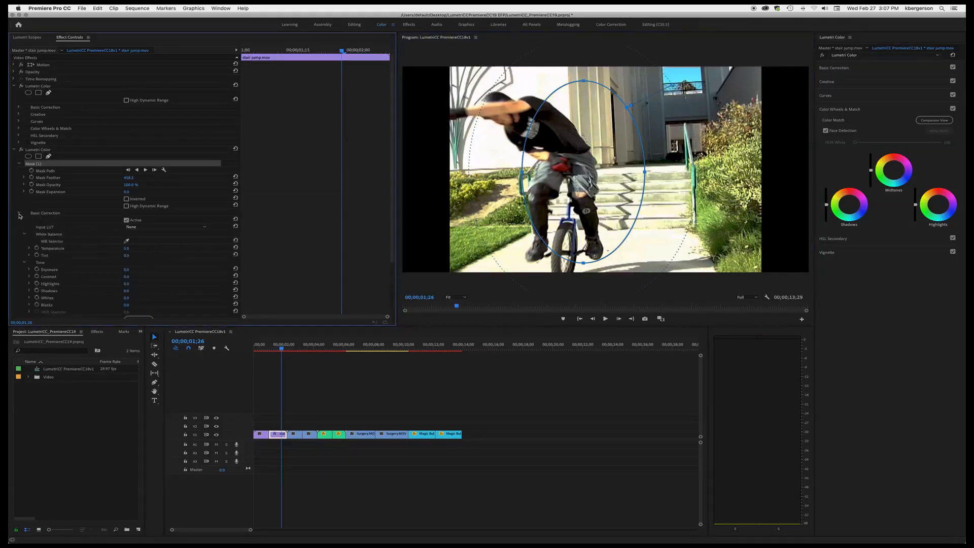
scroll(40, 230, down, 3)
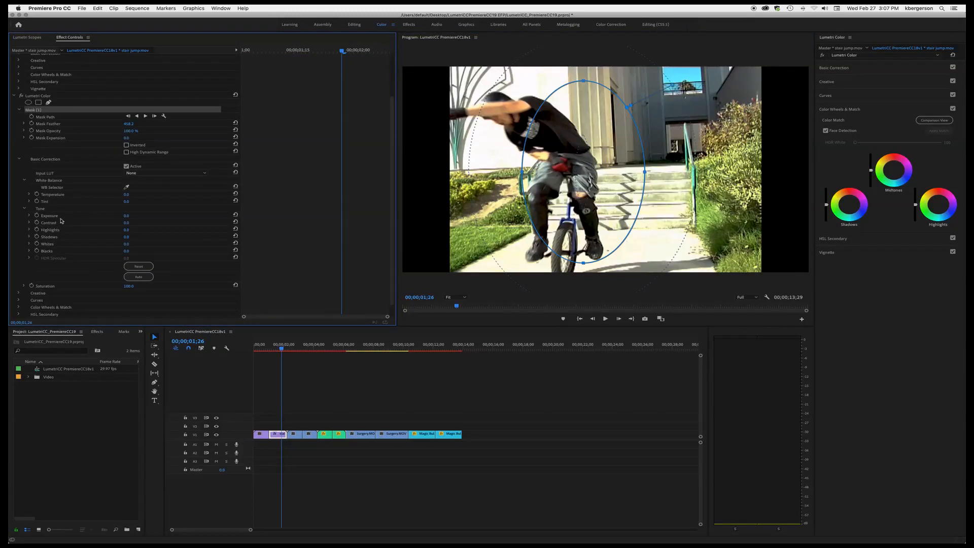
click(29, 215)
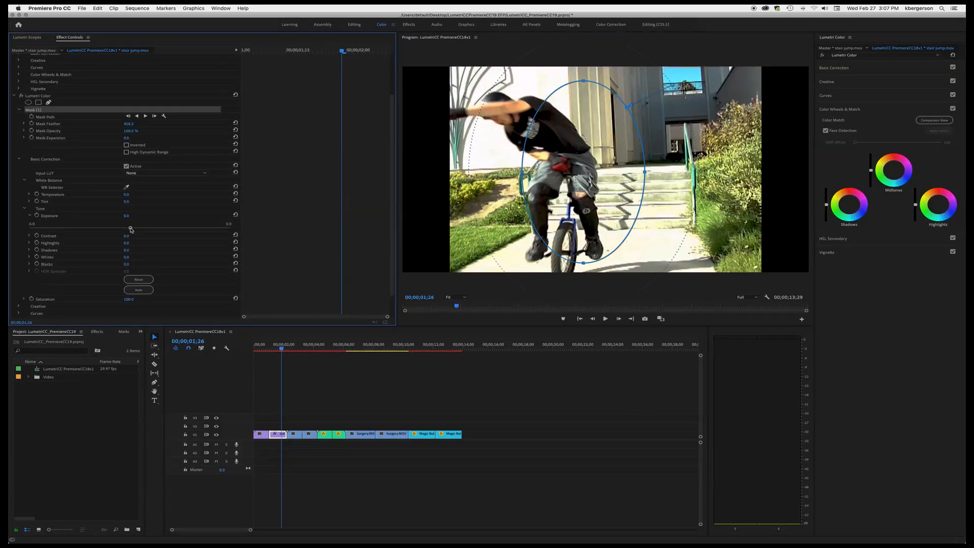
scroll(131, 231, down, 1)
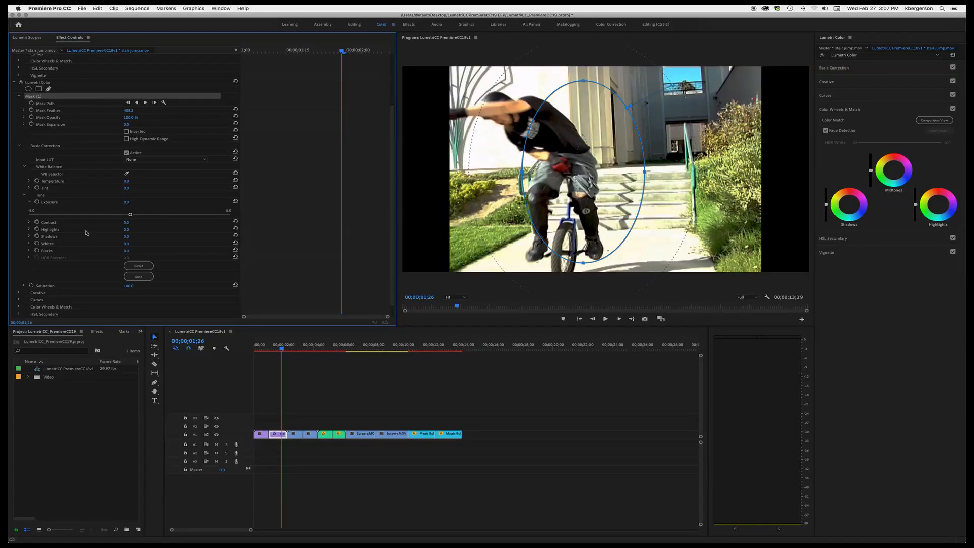
drag(131, 214, 54, 219)
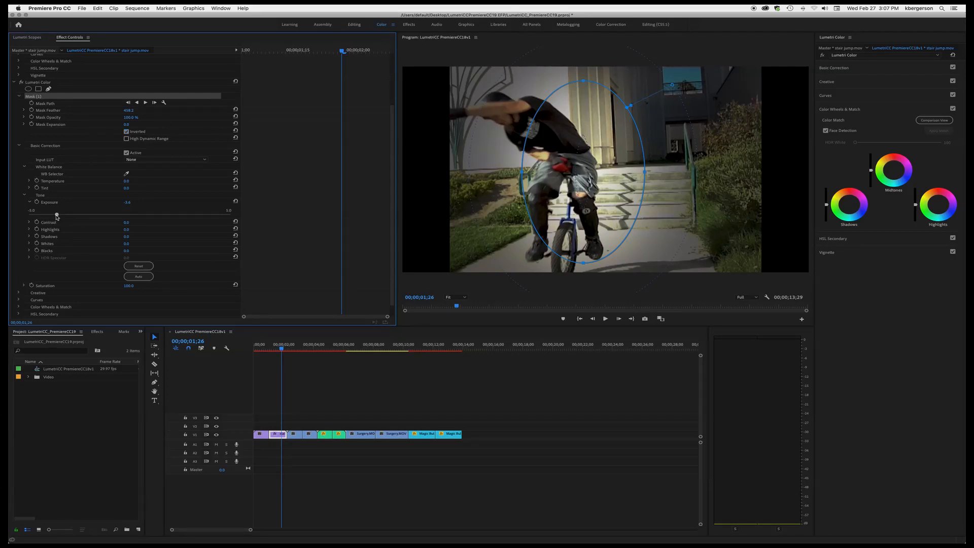
drag(56, 216, 101, 217)
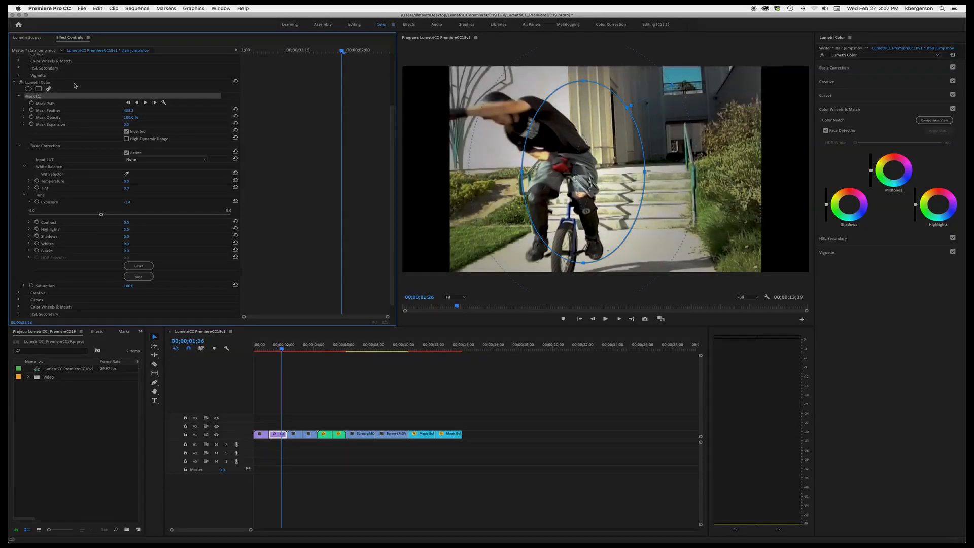
- Toggle the second Lumetri Color effect on and off to compare the masked darkening
click(22, 83)
click(21, 83)
click(21, 83)
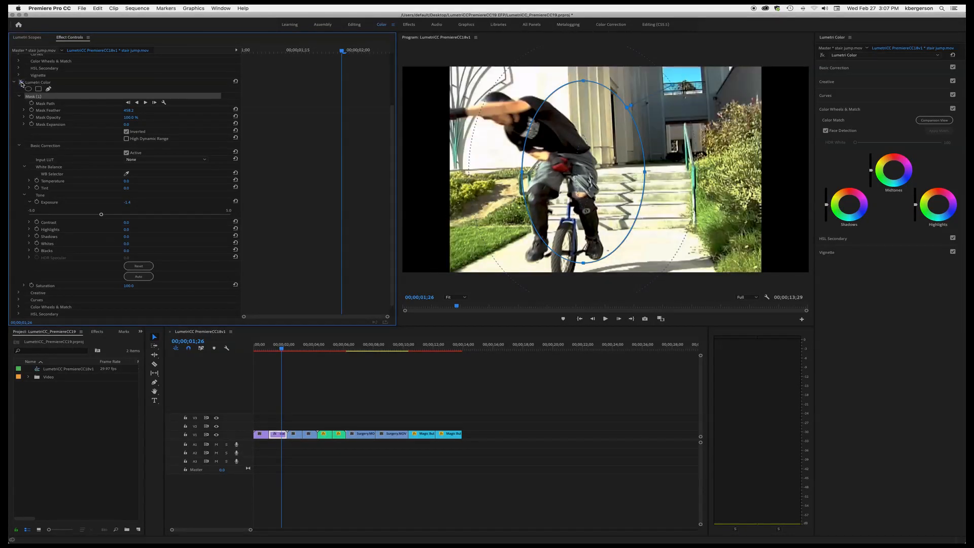
click(21, 82)
click(21, 83)
click(21, 82)
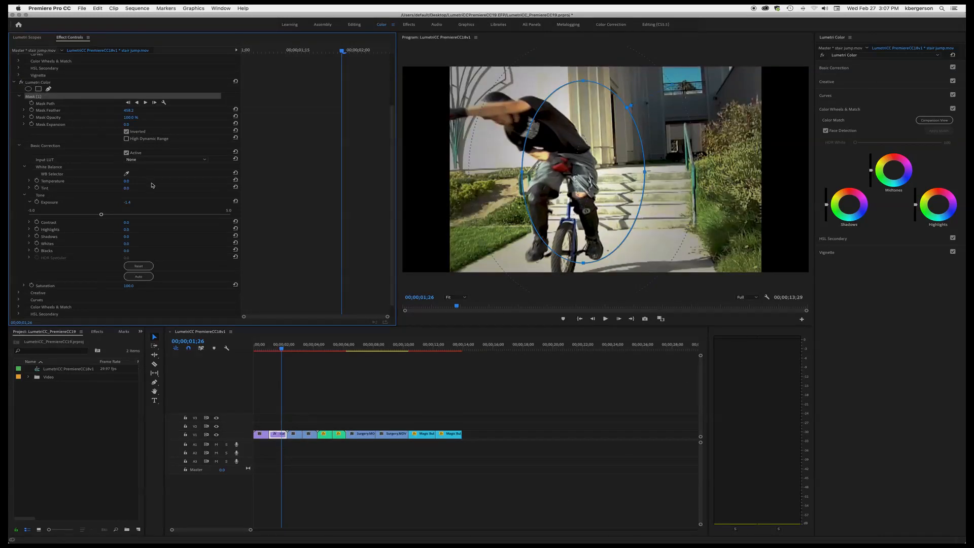
- Select the basketball clip and step through it frame by frame to pick a reference frame
click(312, 349)
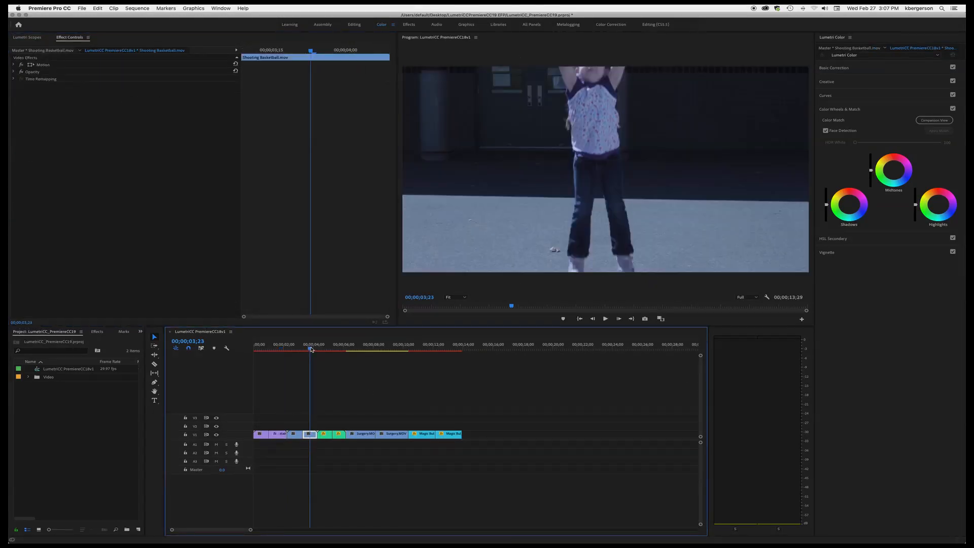
key(Left)
key(Left)
key(Left)
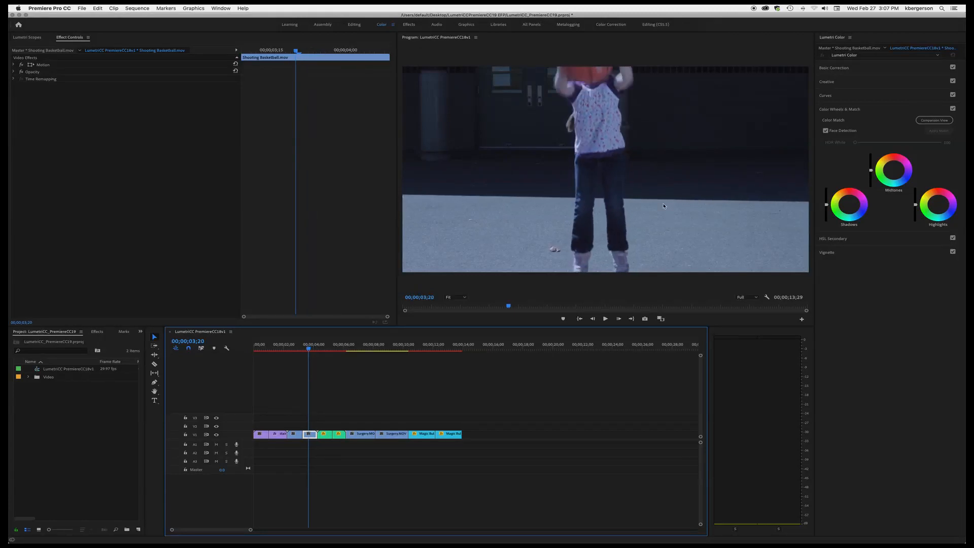
key(Left)
key(Left)
key(Left)
key(Left)
key(Left)
key(Left)
key(Left)
key(Left)
key(Left)
key(Right)
key(Right)
key(Right)
key(Right)
key(Right)
key(Right)
key(Right)
key(Left)
key(Left)
key(Left)
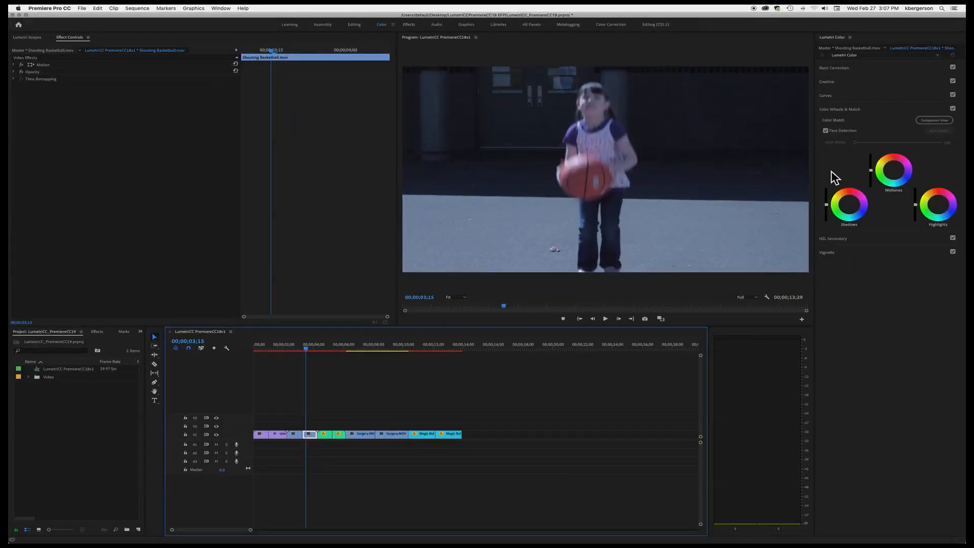
- Sample the girl's shirt with the WB Selector to neutralize the basketball clip's white balance
click(862, 68)
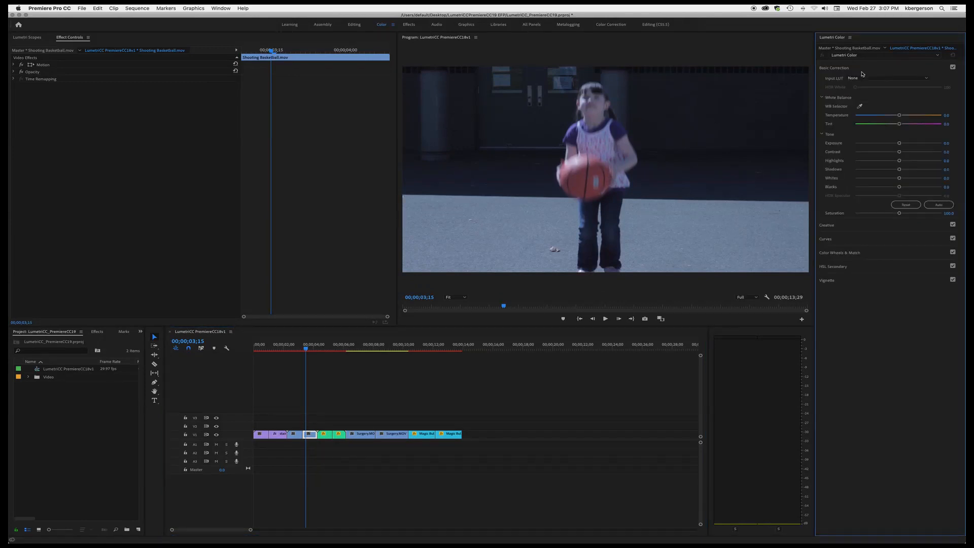
click(861, 105)
click(599, 180)
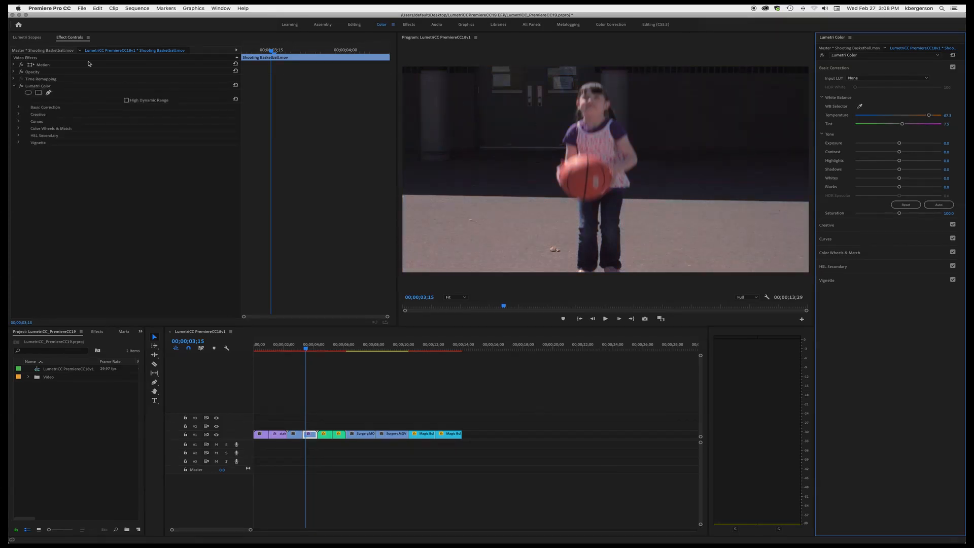
- Show the Lumetri Scopes, reset the white balance and resample it with the WB Selector
click(28, 38)
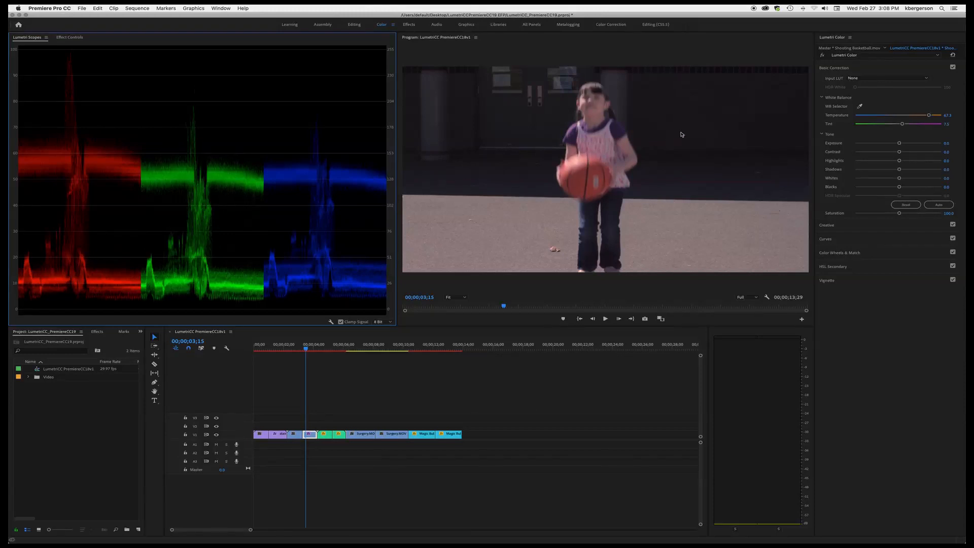
click(859, 107)
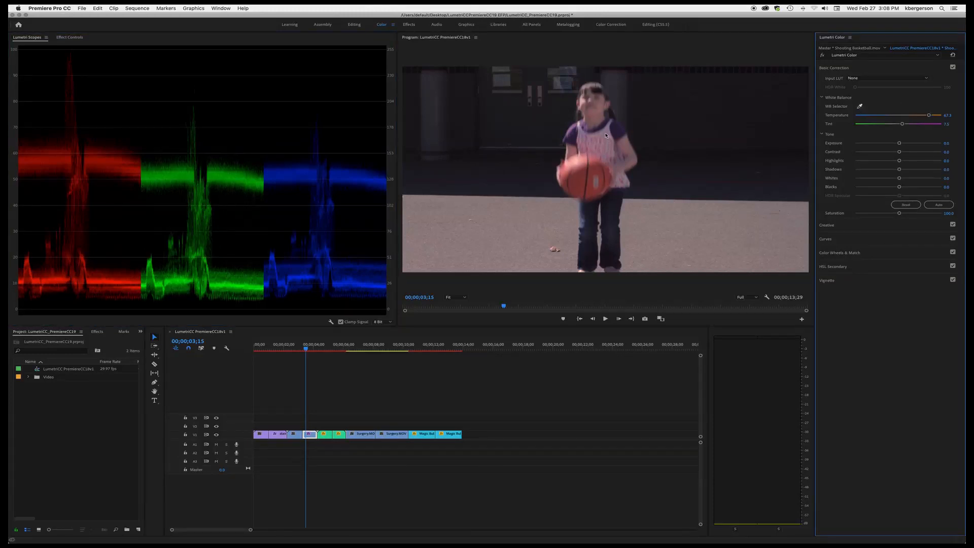
double_click(859, 106)
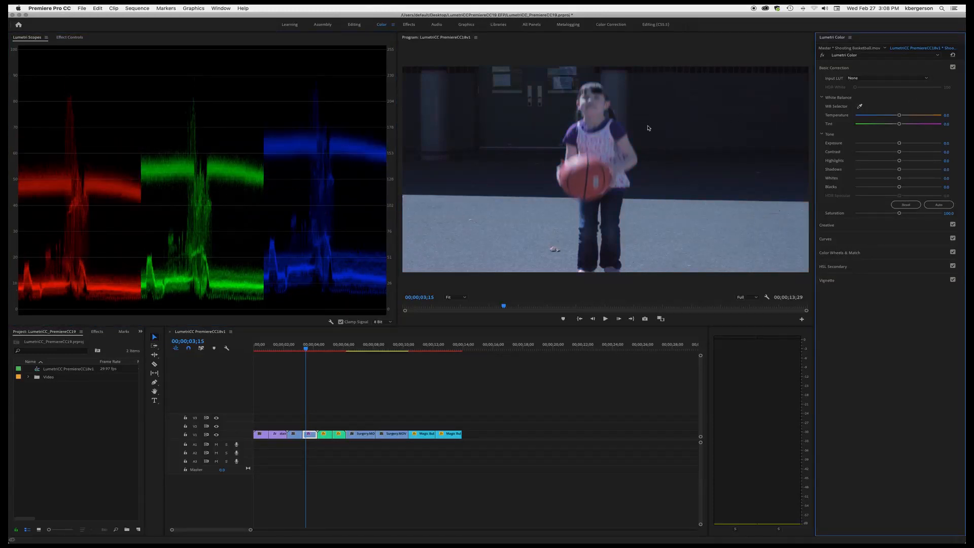
click(608, 130)
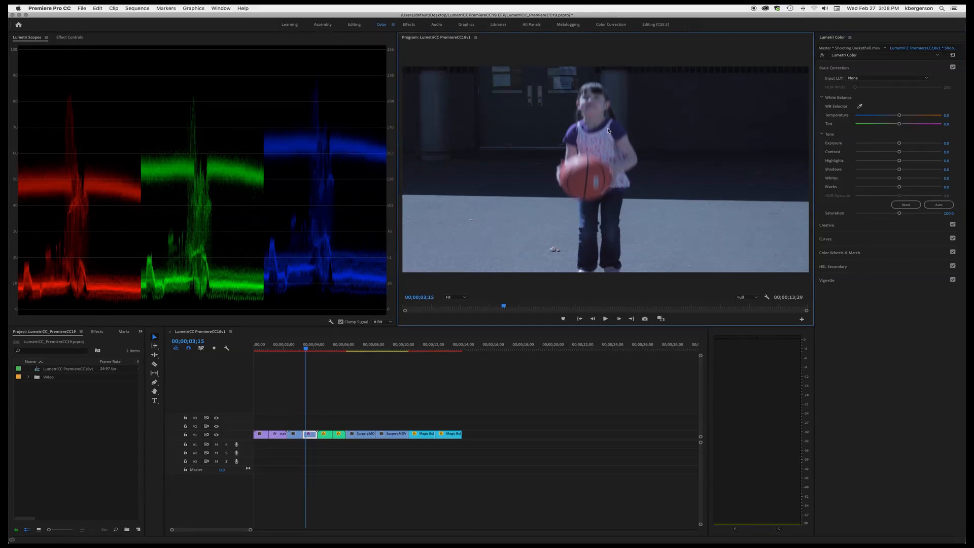
click(860, 106)
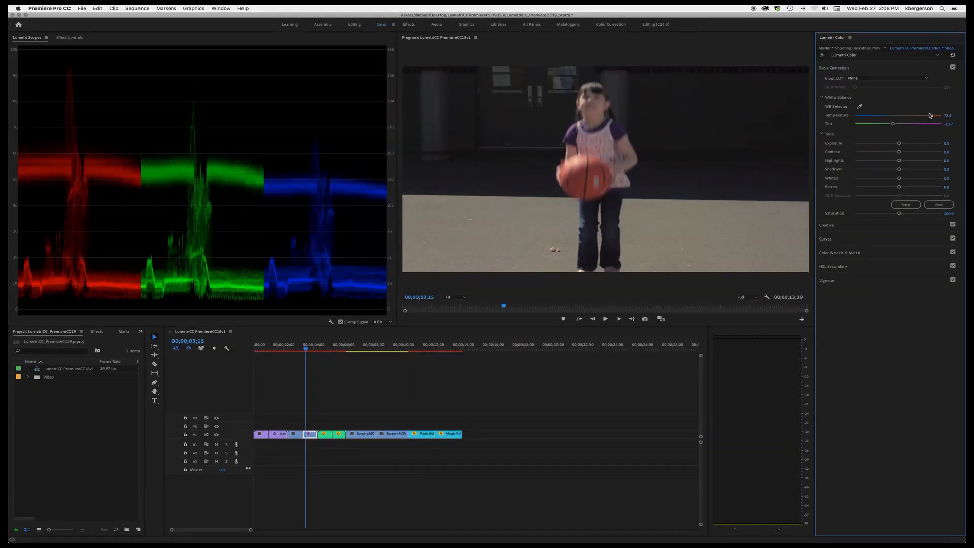
- Refine the basketball clip: adjust Temperature and Tint, push Whites to 100 and Highlights to -100
drag(932, 117, 898, 127)
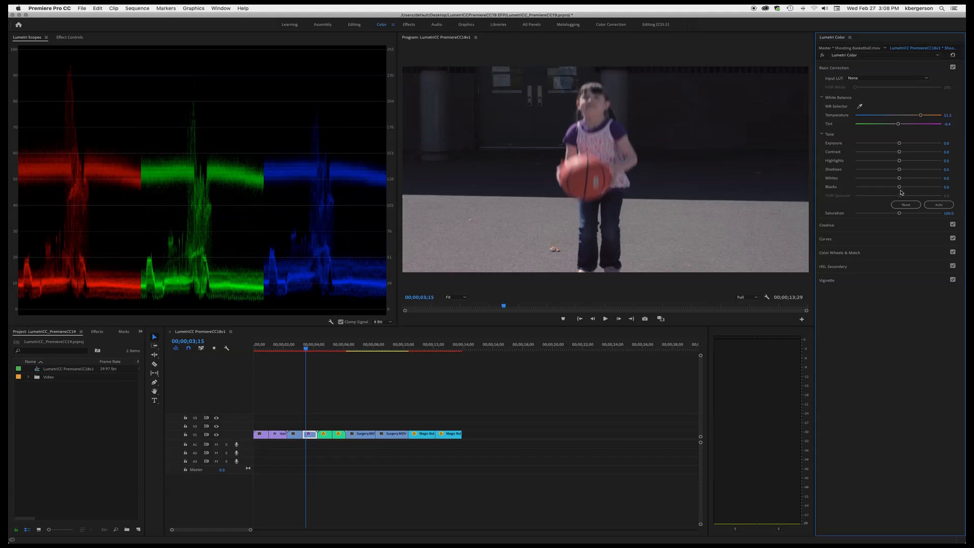
drag(899, 187, 965, 176)
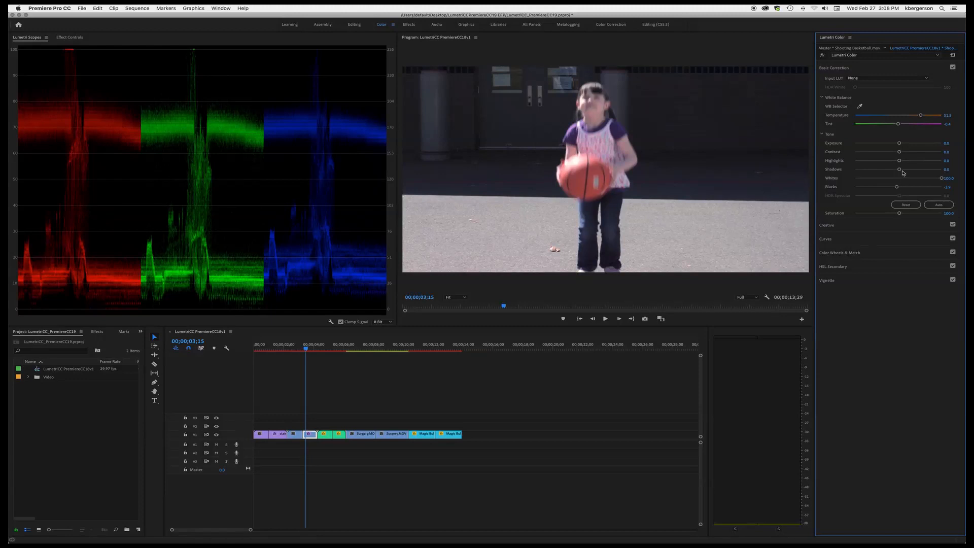
drag(899, 170, 828, 173)
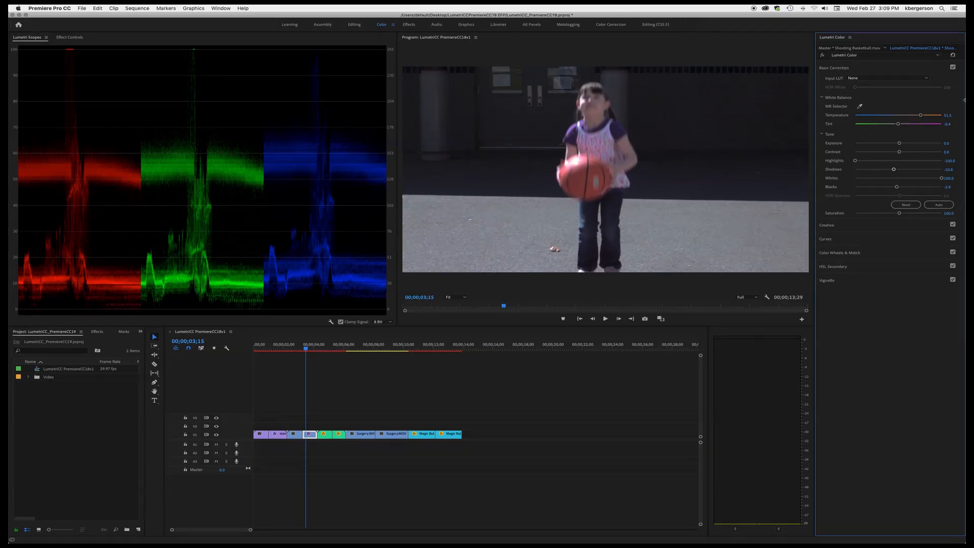
drag(921, 115, 929, 116)
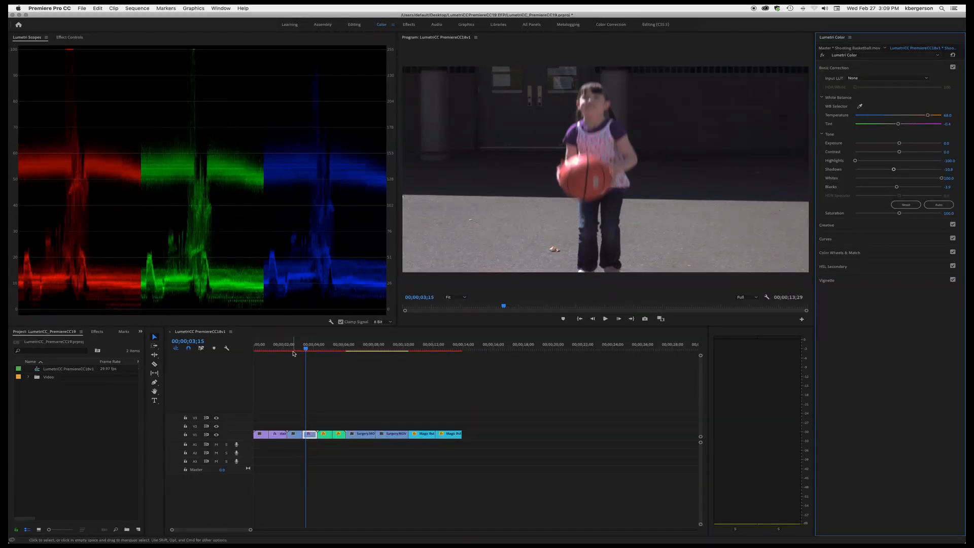
- Set the Program Monitor zoom to 25% and paste a second Lumetri Color effect onto the basketball clip
mouse_move(306, 350)
mouse_down()
mouse_move(298, 350)
mouse_move(314, 353)
mouse_up()
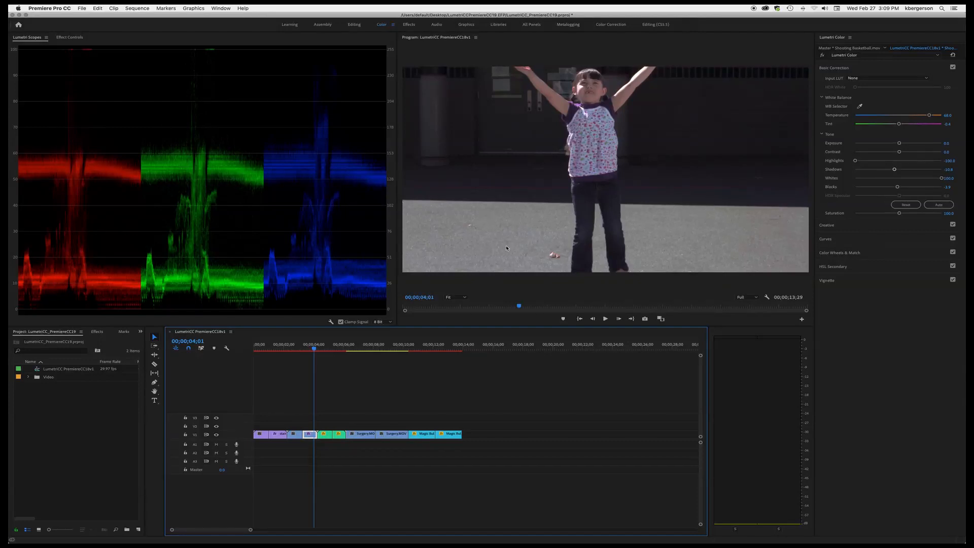
click(464, 300)
click(464, 299)
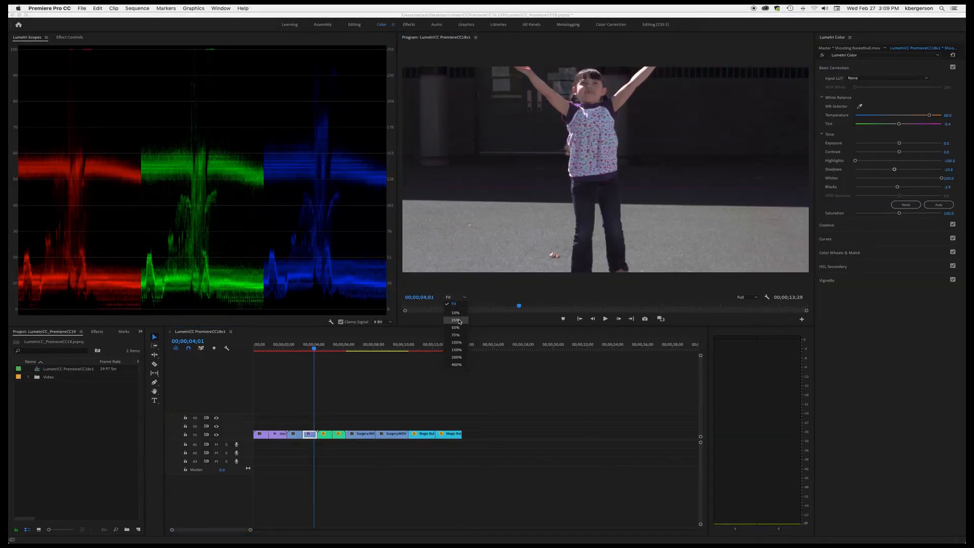
click(460, 321)
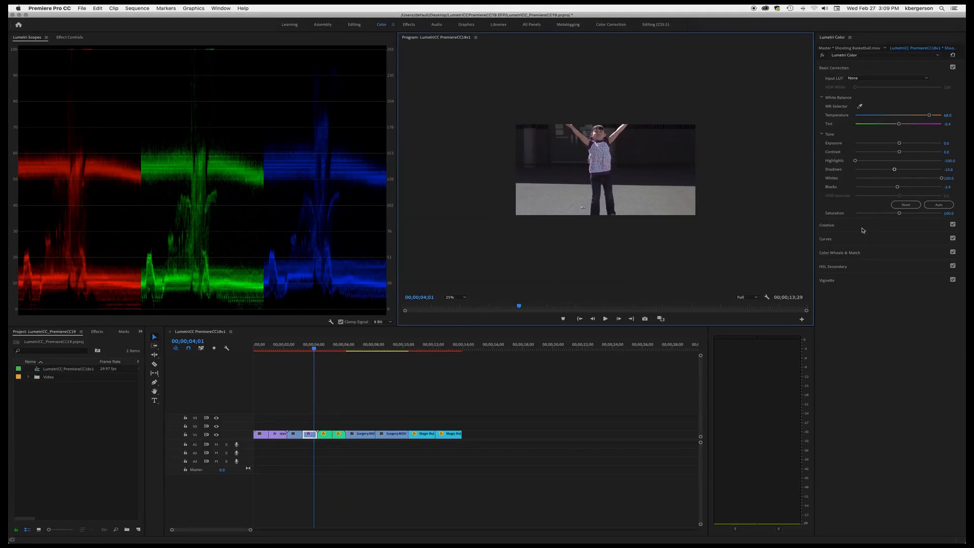
click(62, 38)
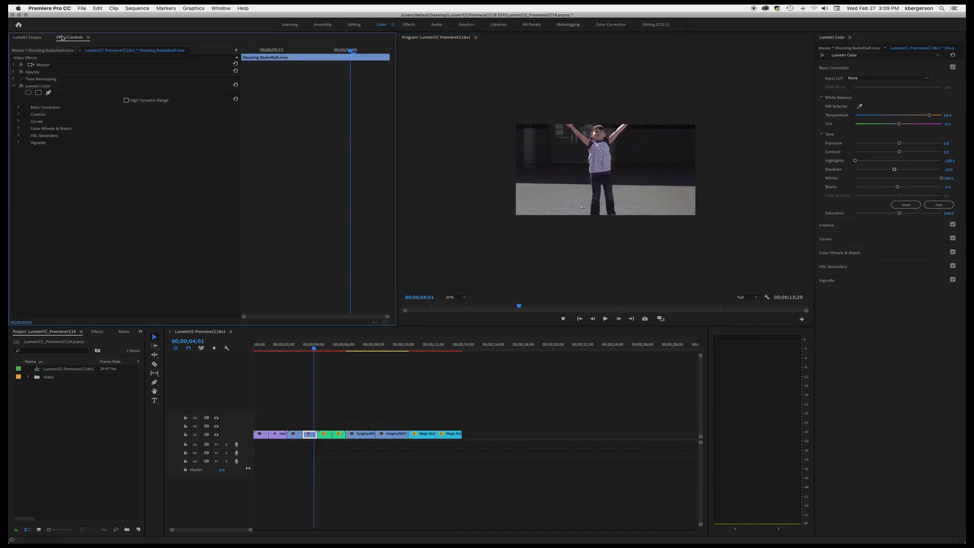
click(30, 87)
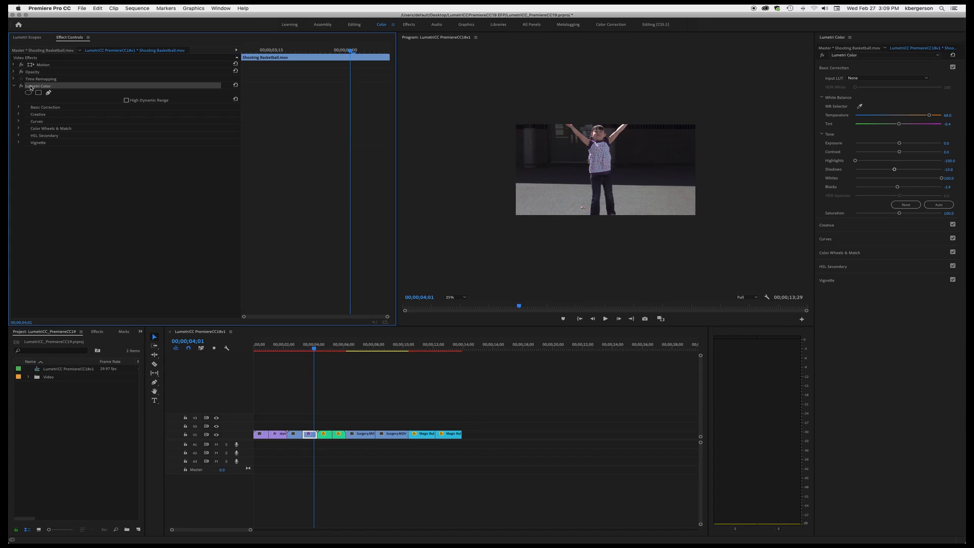
key(super+v)
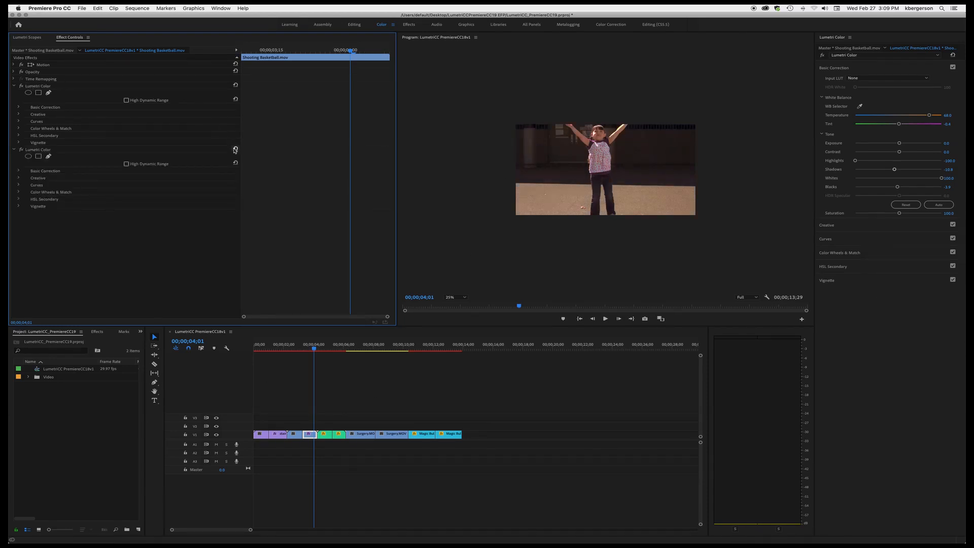
- Reset the pasted Lumetri Color effect and add an ellipse mask to it
click(235, 150)
click(48, 156)
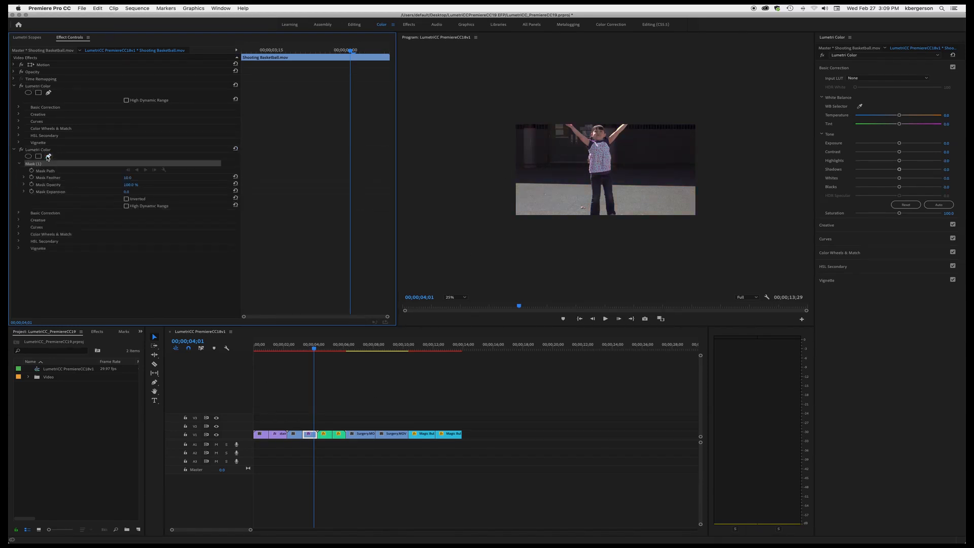
- Step back two frames and draw a four-point mask around the floor area of the basketball clip
click(511, 183)
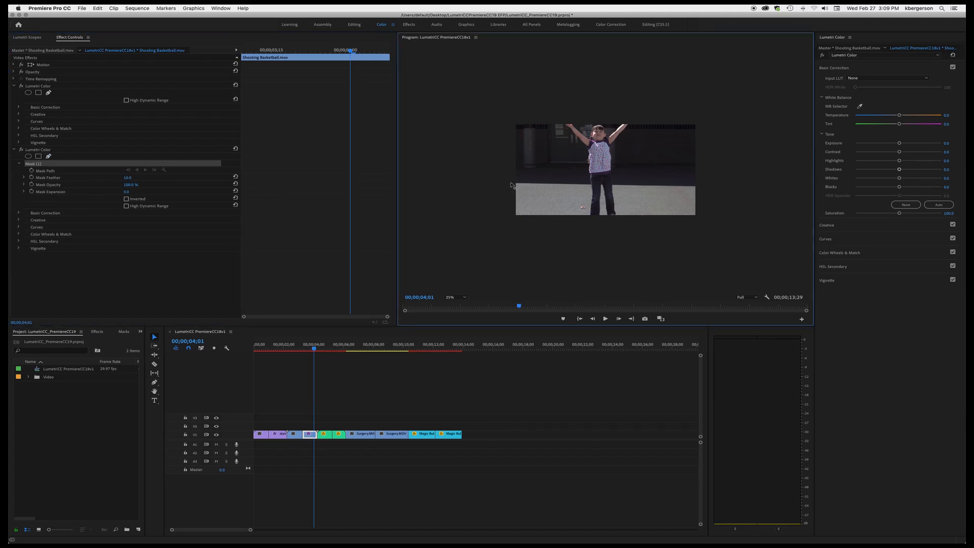
key(Left)
key(Left)
click(705, 187)
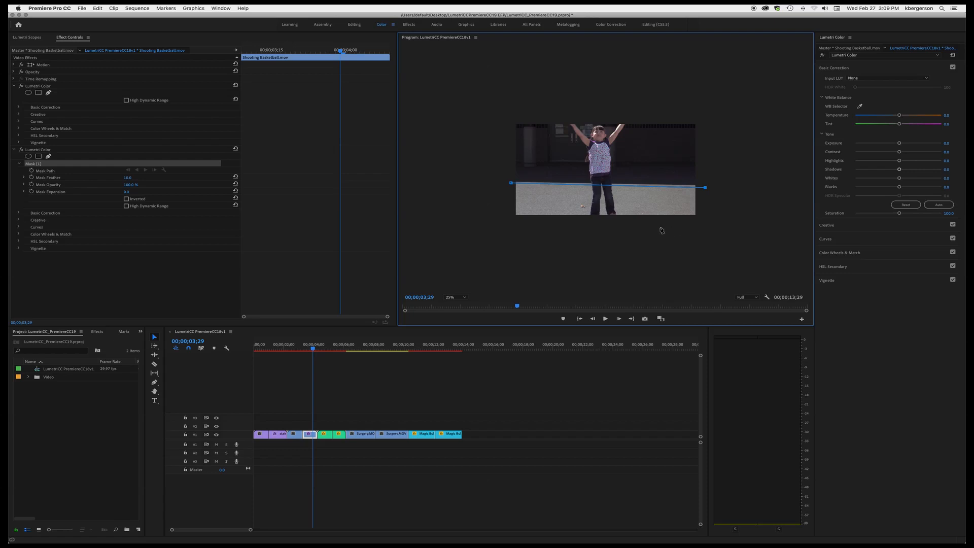
click(705, 224)
click(506, 222)
click(511, 183)
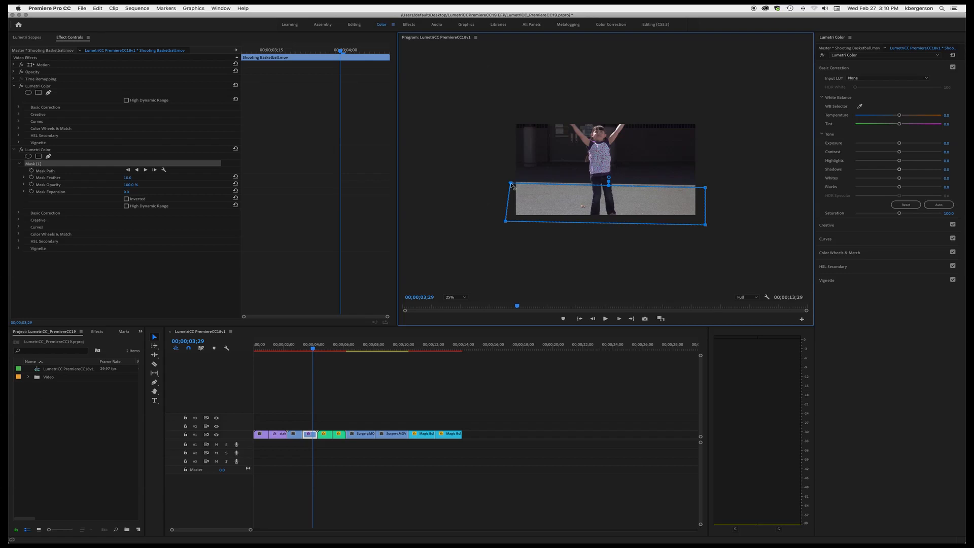
right_click(511, 185)
key(Escape)
click(512, 185)
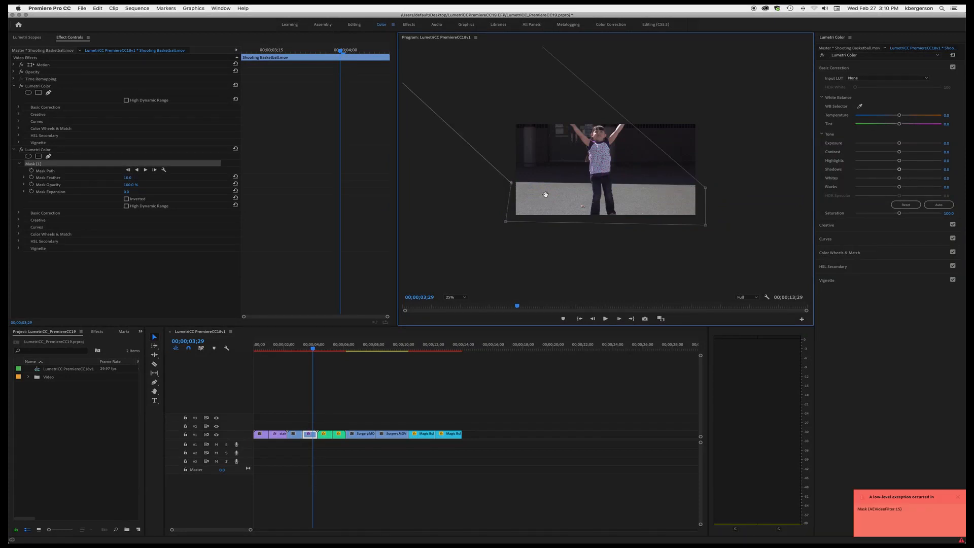
key(super+z)
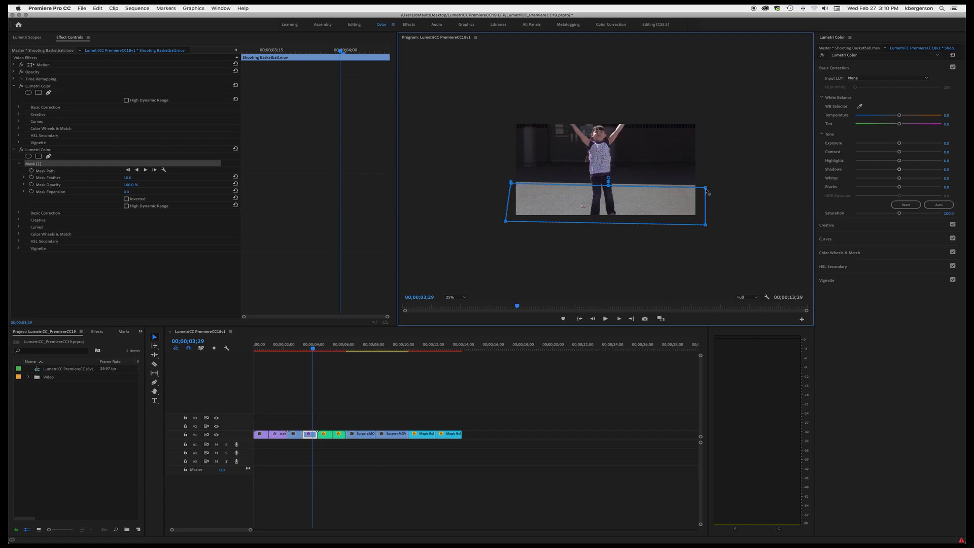
- Adjust the mask's corner and edge points to fit the floor's upper edge more closely
drag(705, 187, 704, 185)
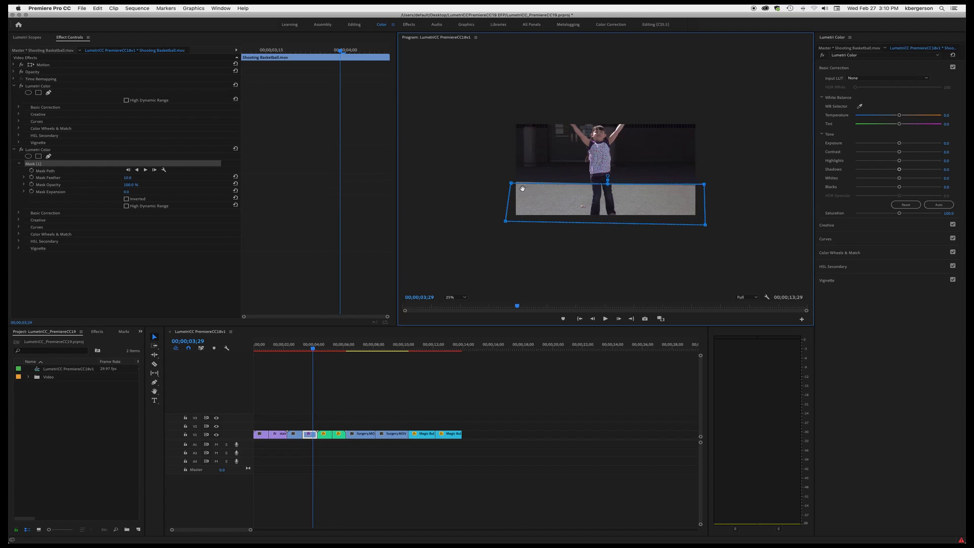
drag(511, 183, 512, 182)
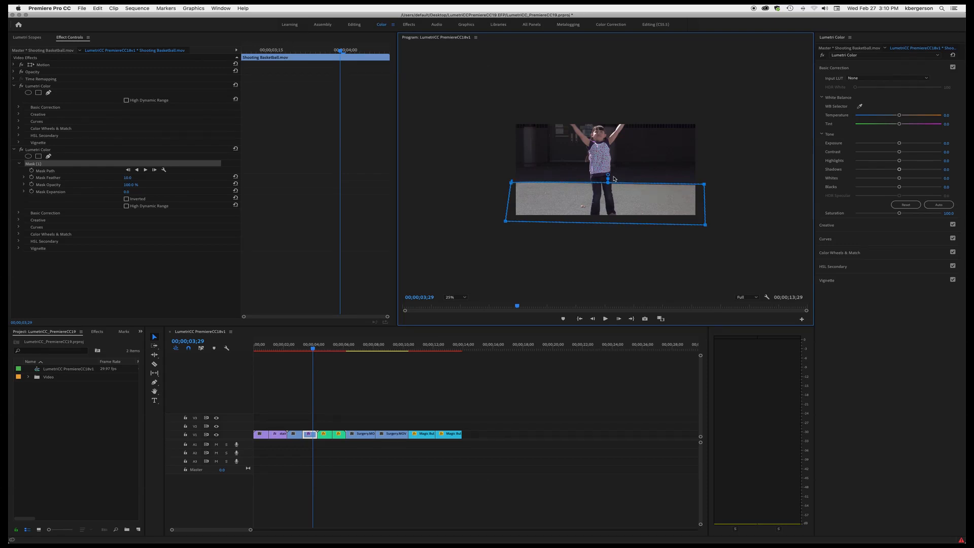
drag(607, 176, 608, 175)
- Set the Program Monitor zoom to Fit and lower the masked Lumetri Color's Exposure to about -0.9
click(459, 297)
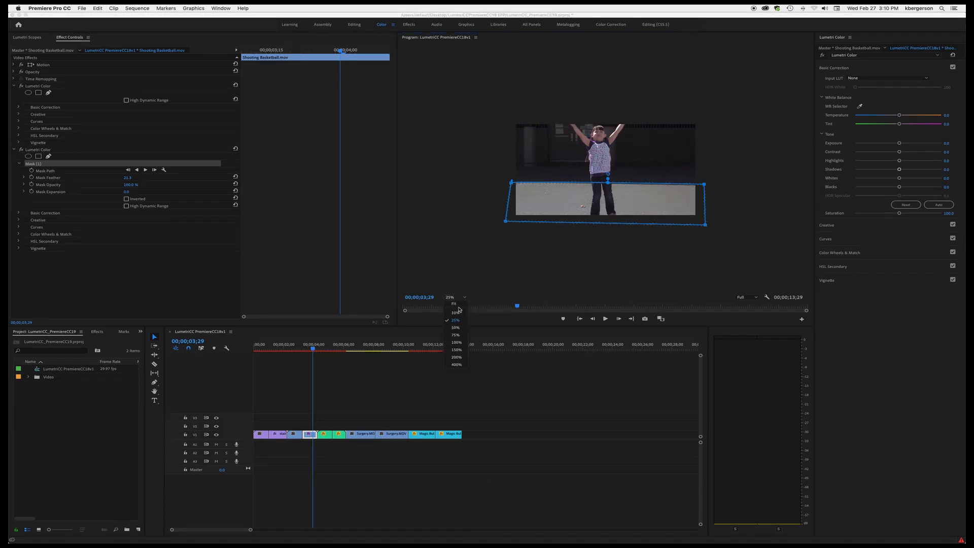
click(455, 305)
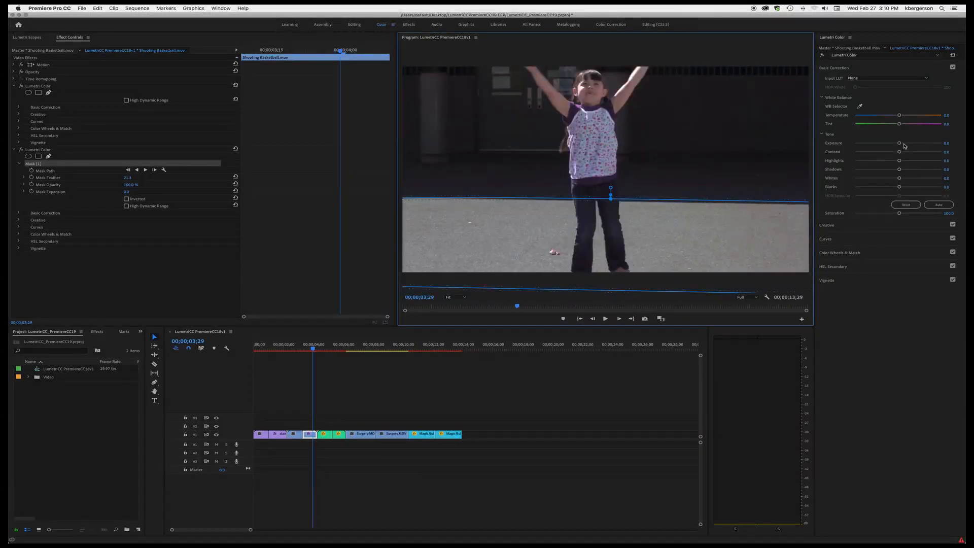
click(45, 151)
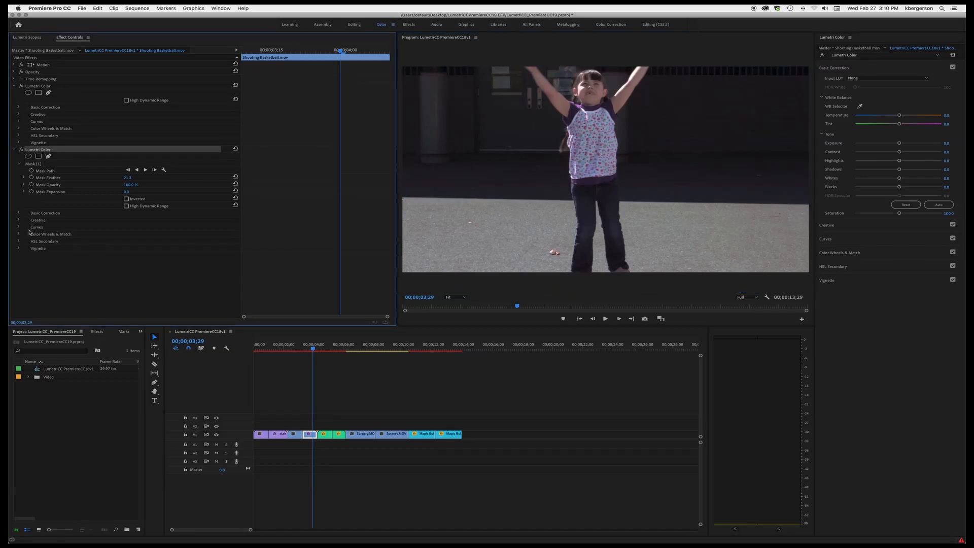
click(19, 213)
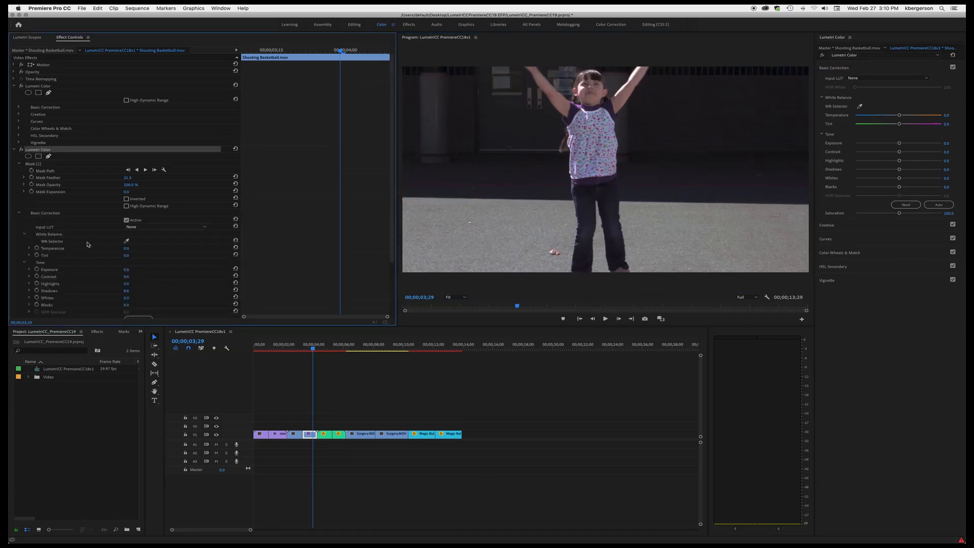
click(29, 270)
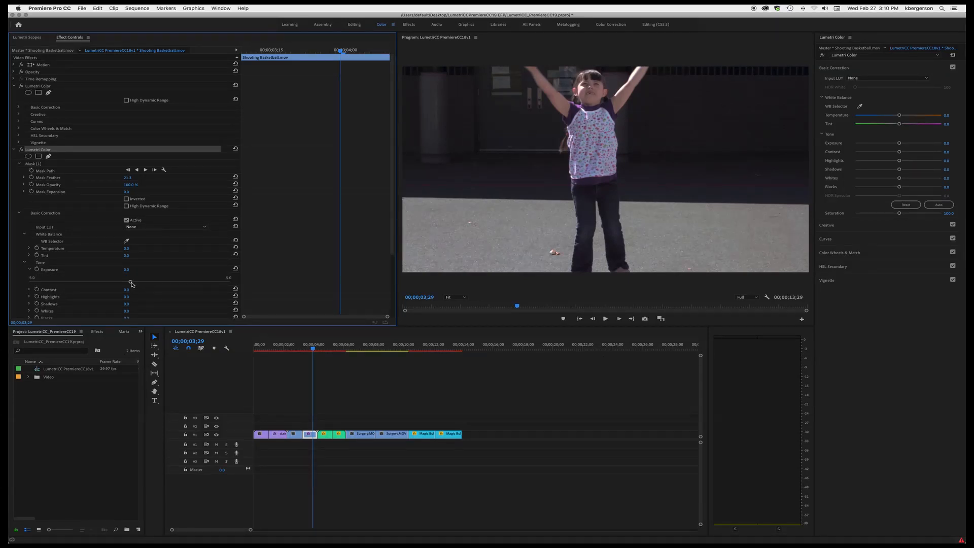
drag(129, 283, 112, 282)
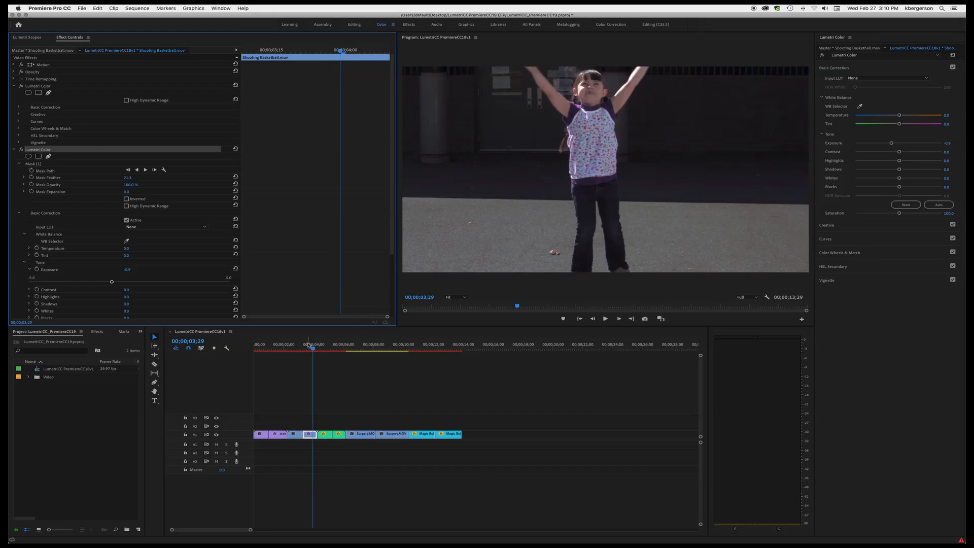
- Move the playhead earlier in the clip and raise the first Lumetri Color's Saturation to about 117.3
drag(308, 345, 306, 350)
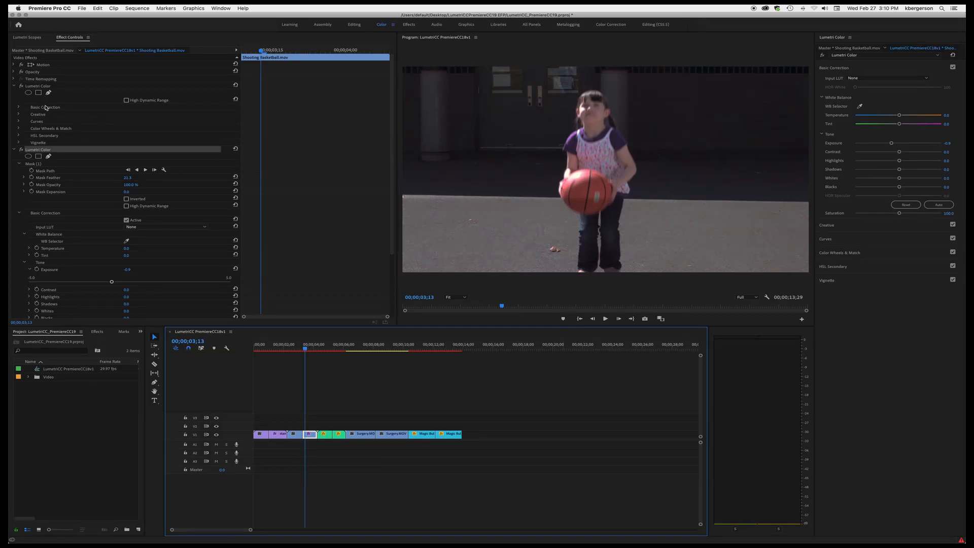
click(41, 87)
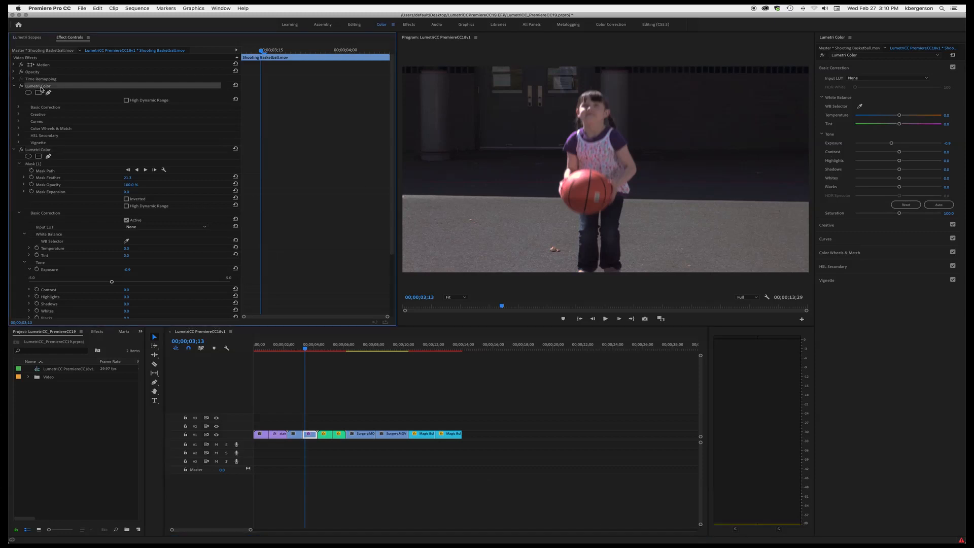
click(19, 108)
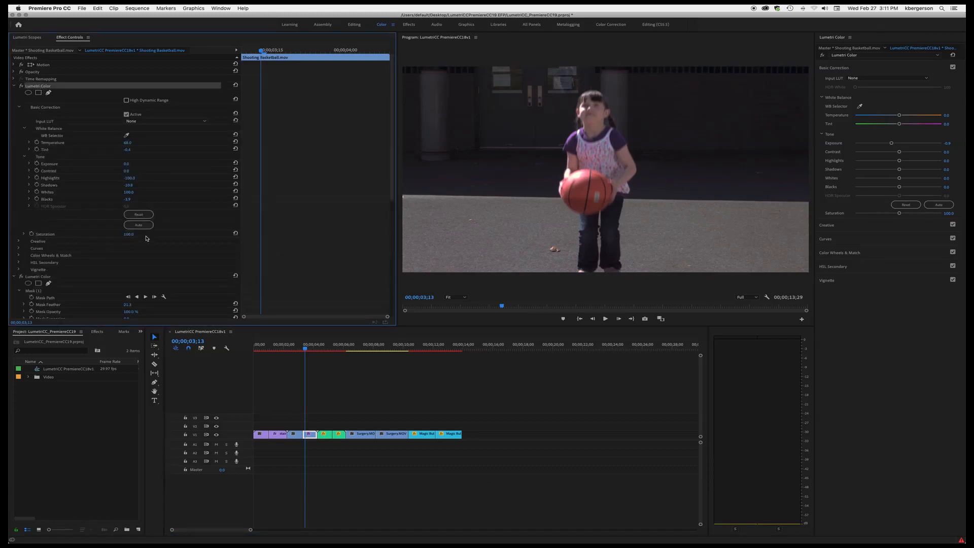
click(24, 234)
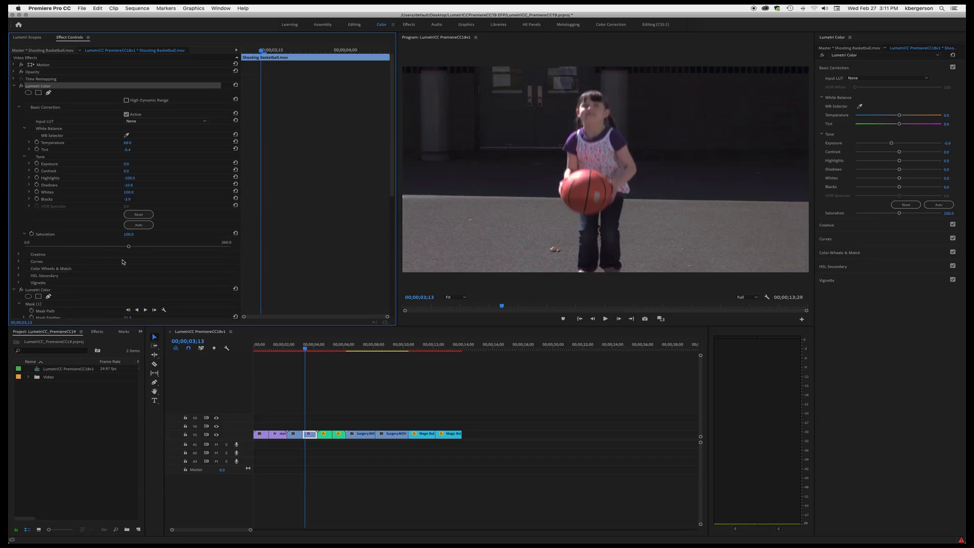
drag(129, 247, 145, 248)
- Toggle the first Lumetri Color effect off and on to compare the grade
click(21, 86)
click(22, 87)
click(21, 87)
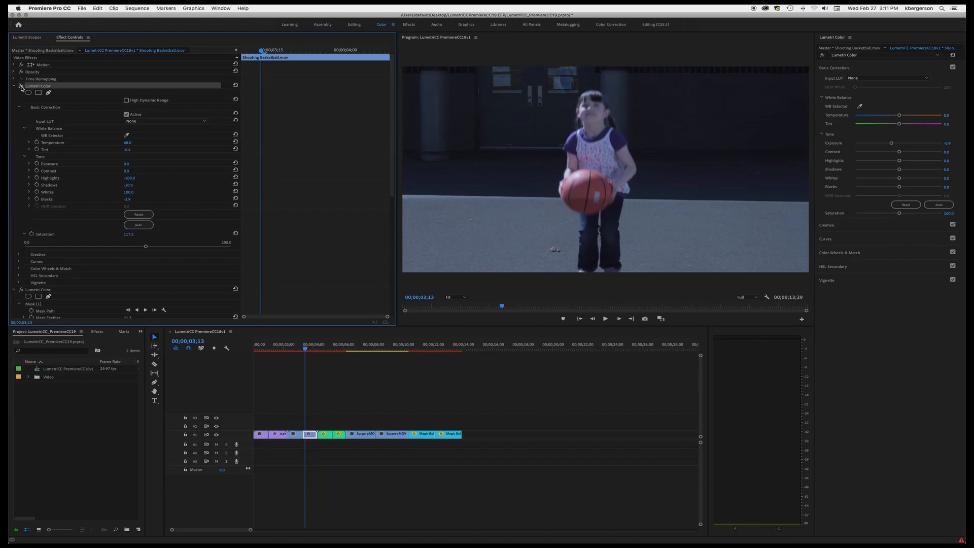
click(21, 87)
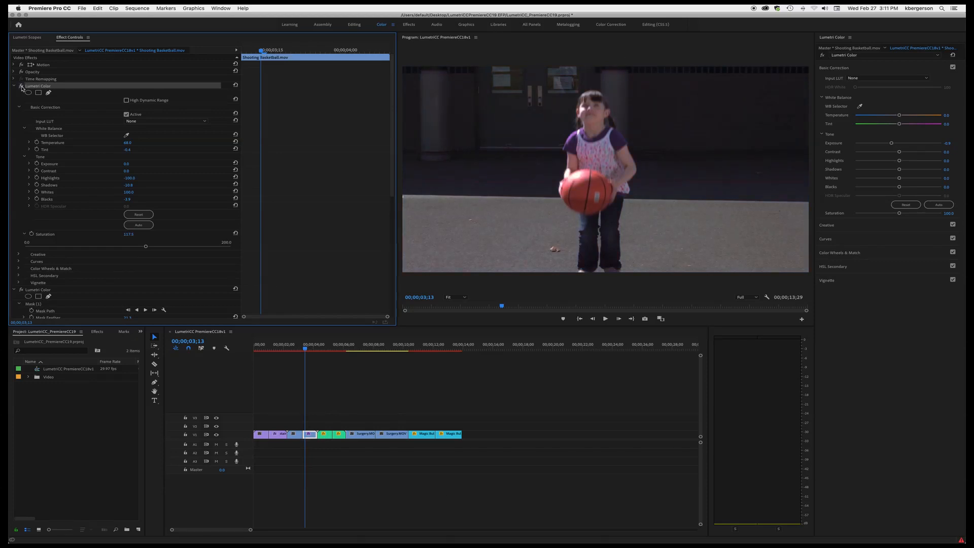
- Select the Magic Bullet clip and white balance it by sampling the background with the WB Selector
click(341, 349)
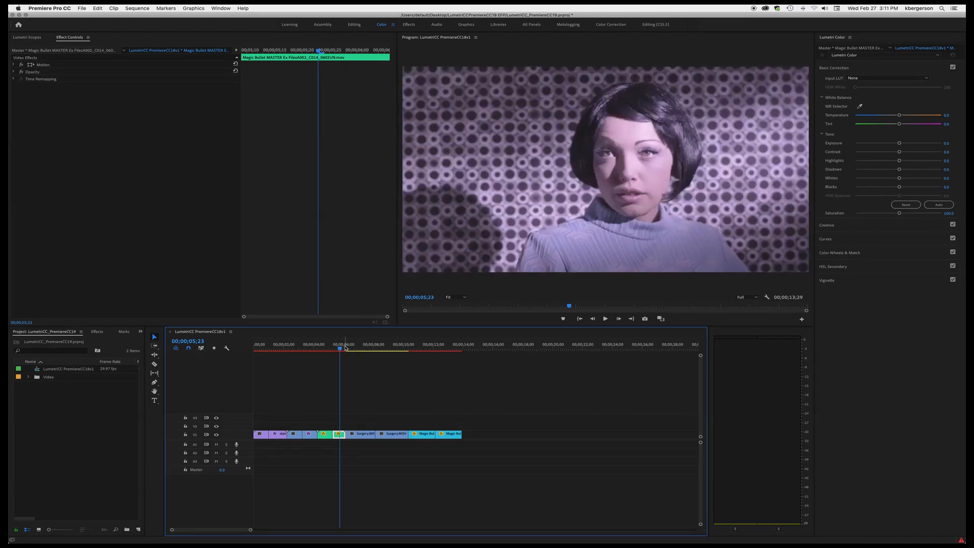
scroll(374, 344, right, 2)
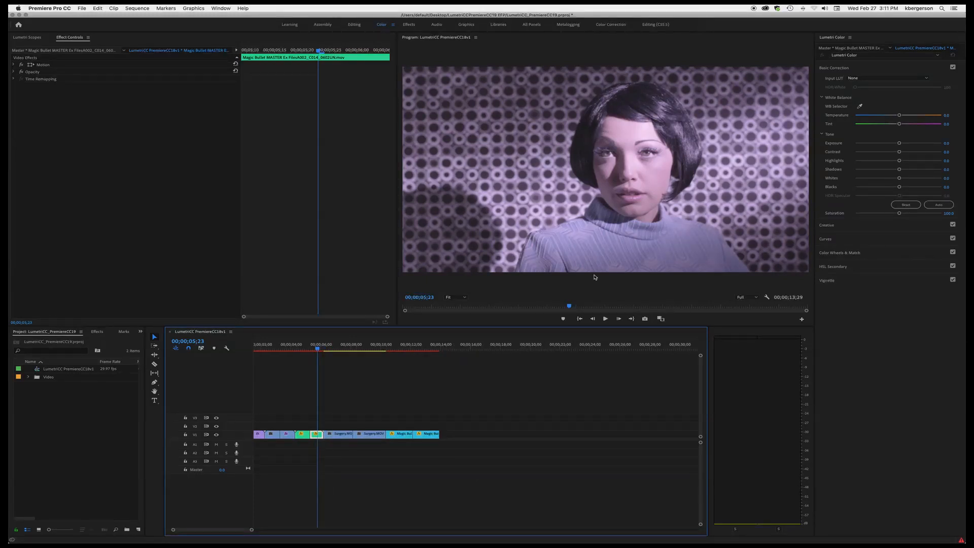
click(860, 106)
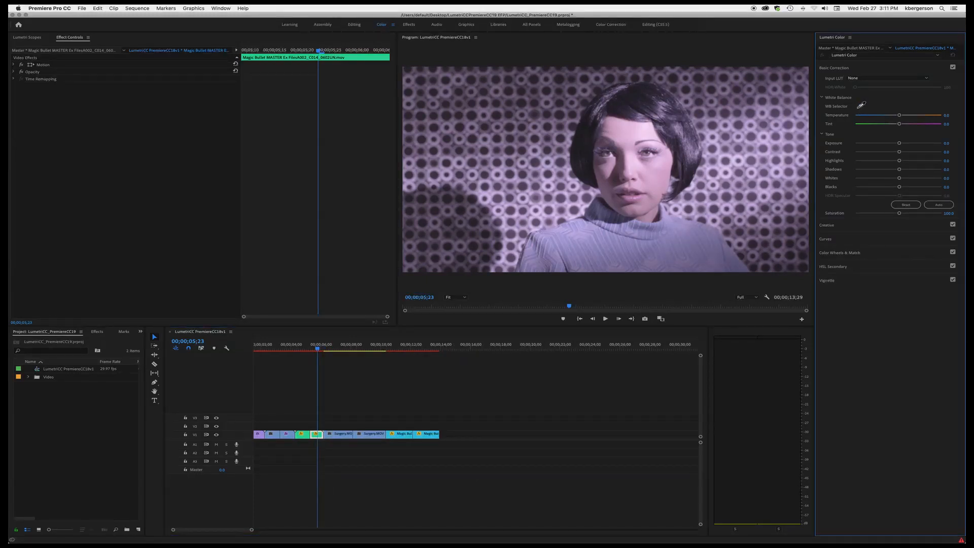
click(713, 134)
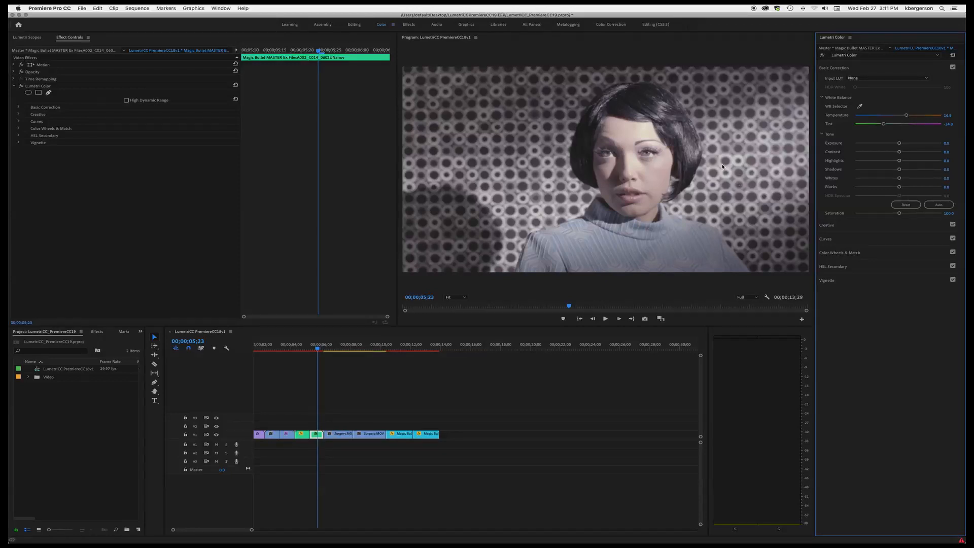
- Show the Lumetri Scopes and lower Blacks to about -31.6
click(26, 38)
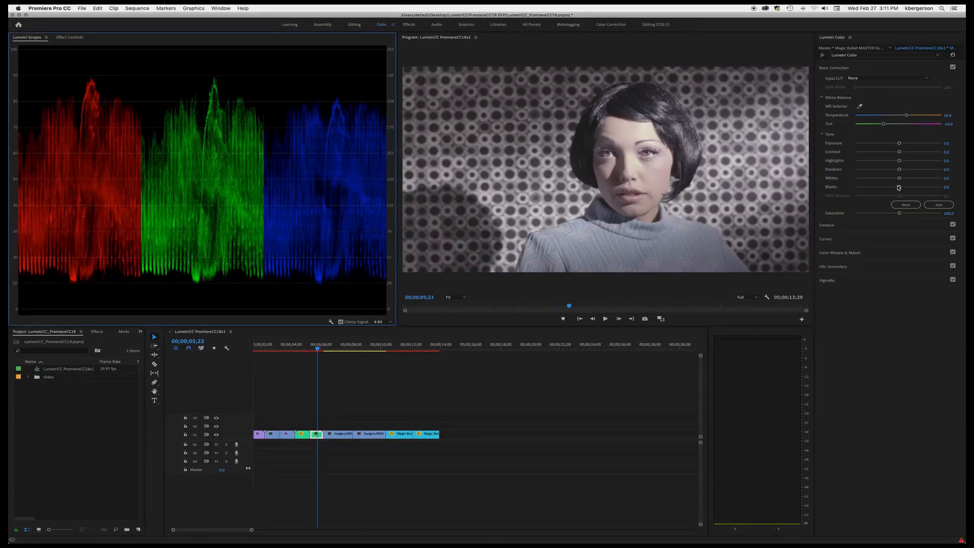
drag(899, 187, 885, 189)
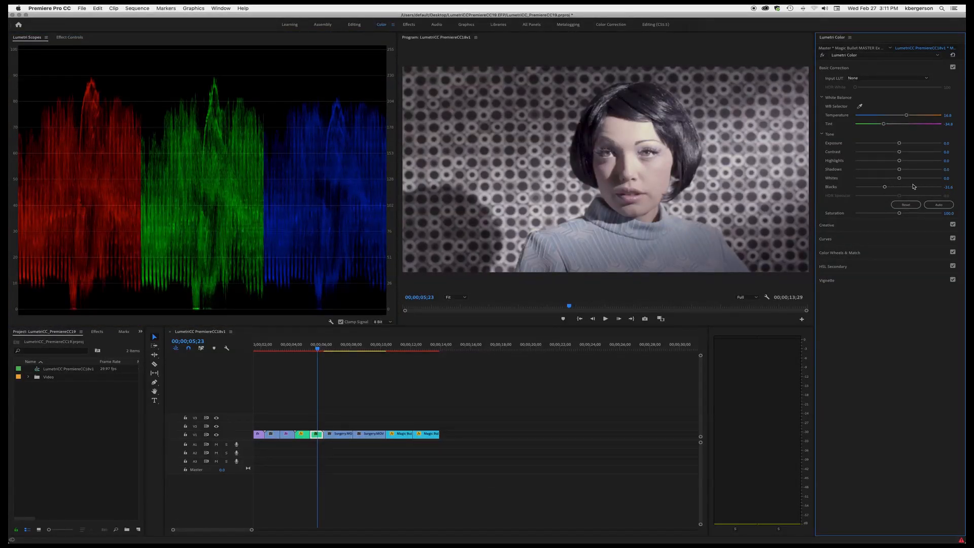
- Set Shadows to about -49.7, Whites to about 42.9 and Highlights to about -47.2
drag(899, 178, 868, 175)
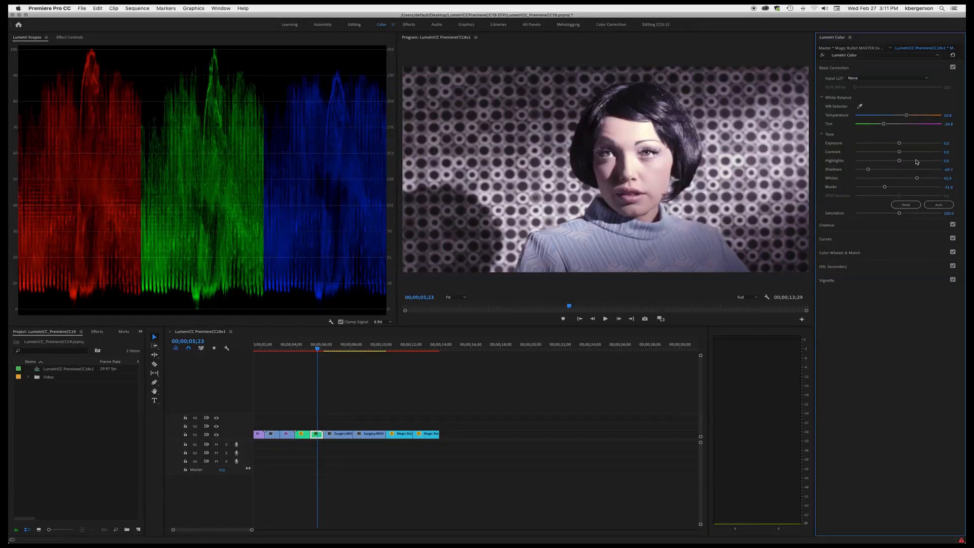
mouse_move(899, 161)
mouse_down()
mouse_move(865, 167)
mouse_move(902, 166)
mouse_move(890, 167)
mouse_up()
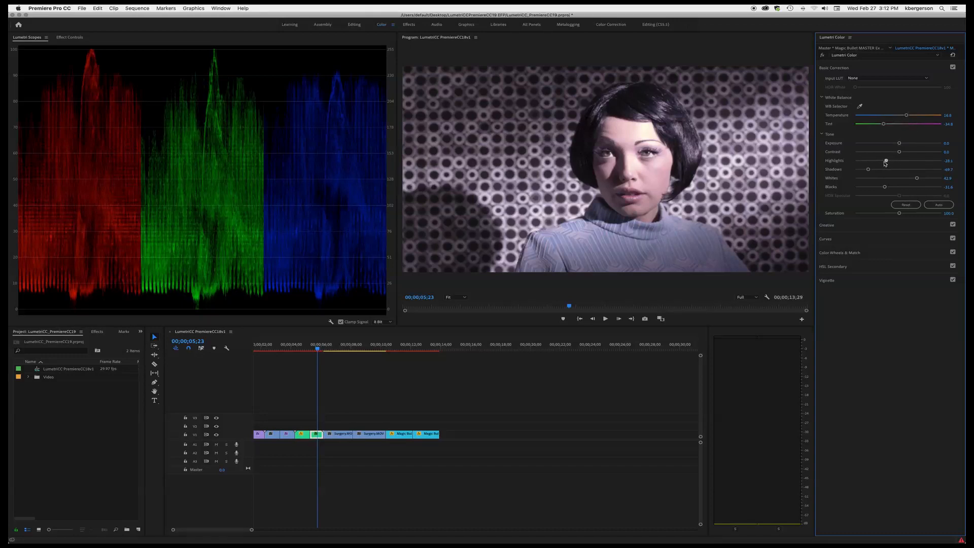
drag(887, 162, 878, 163)
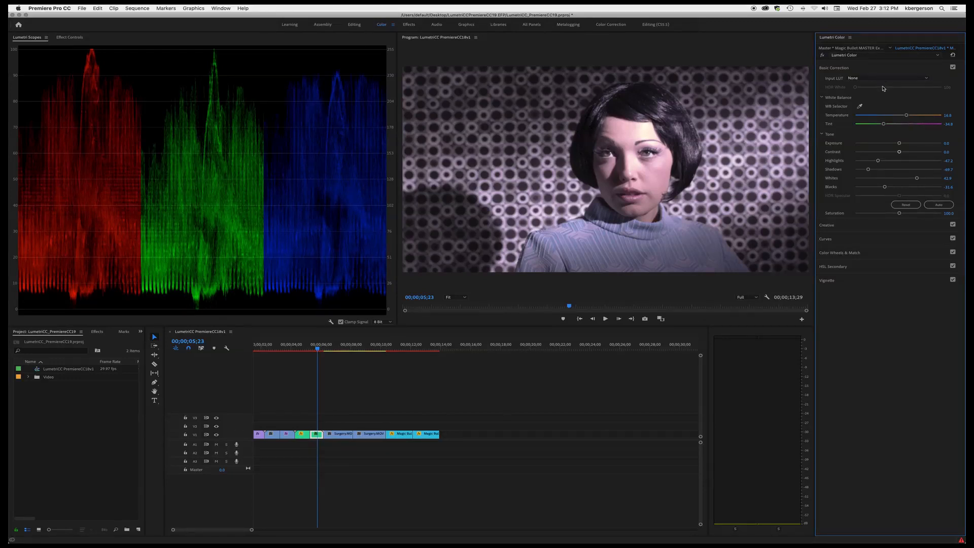
- Expand the Creative section and browse through the look previews for the Magic Bullet clip
click(890, 226)
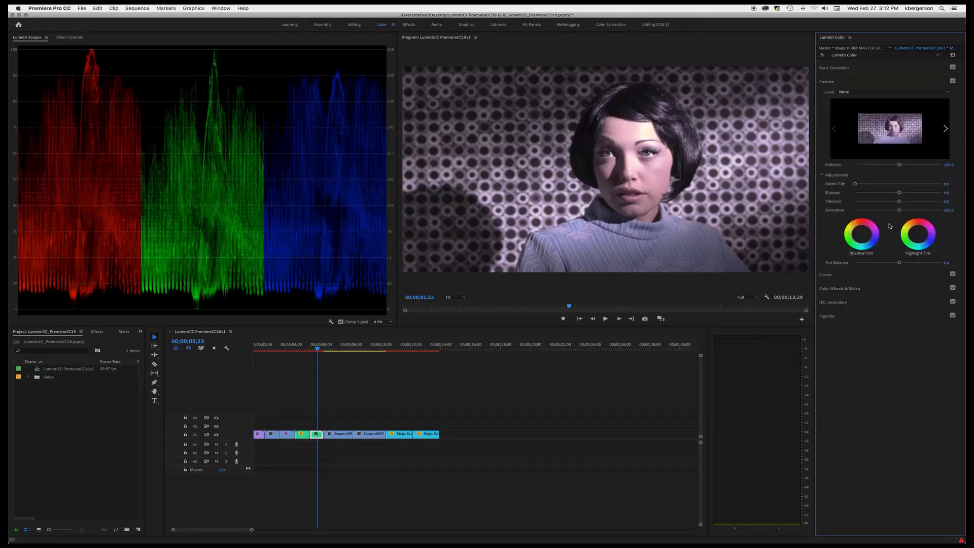
click(945, 130)
click(946, 130)
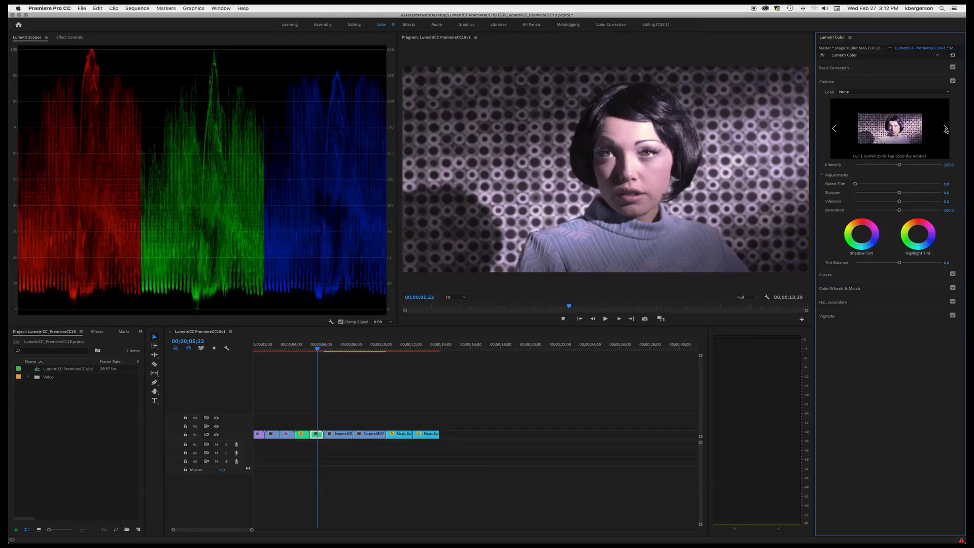
click(946, 130)
click(946, 130)
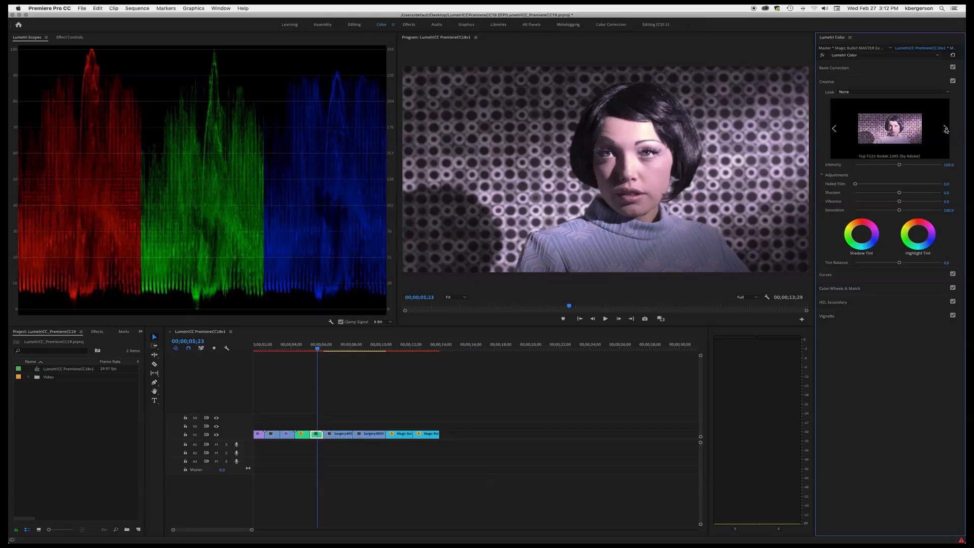
click(945, 130)
click(945, 130)
click(945, 130)
click(945, 130)
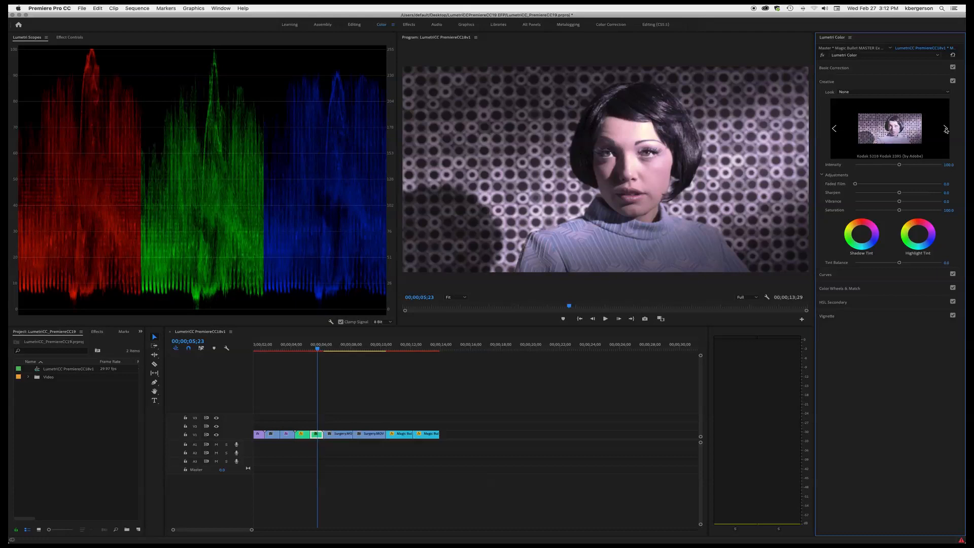
click(946, 130)
click(945, 130)
click(946, 130)
click(946, 130)
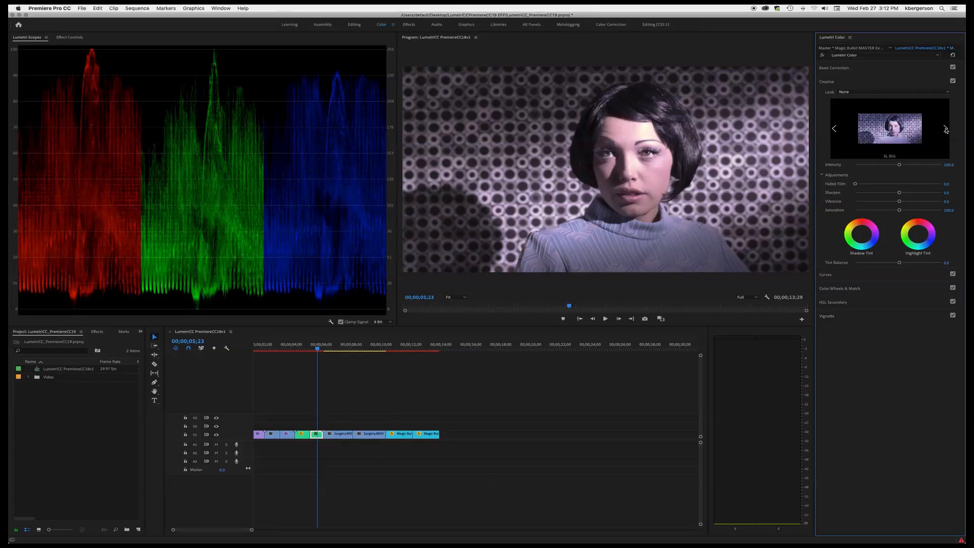
- Apply the SL IRON HDR look to the Magic Bullet clip from the Look list
click(949, 92)
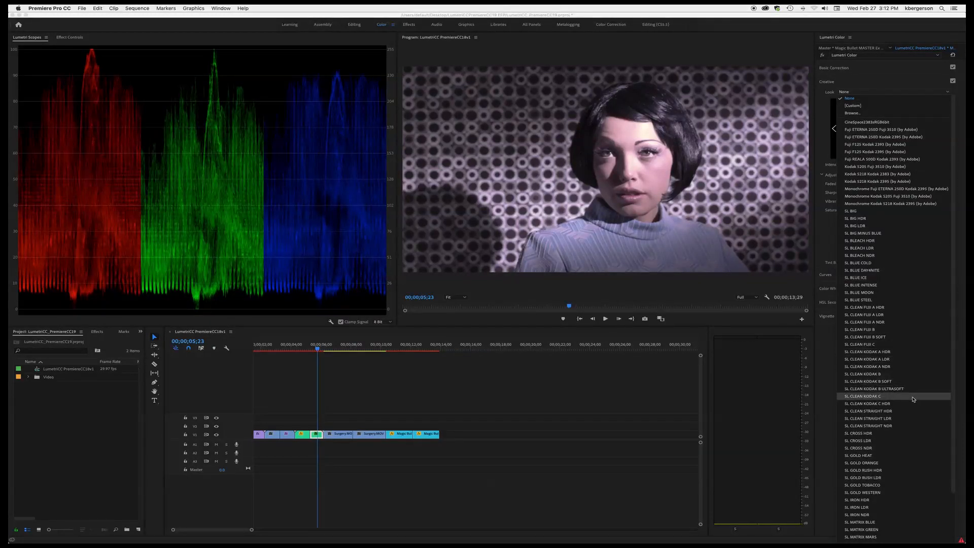
scroll(914, 399, down, 3)
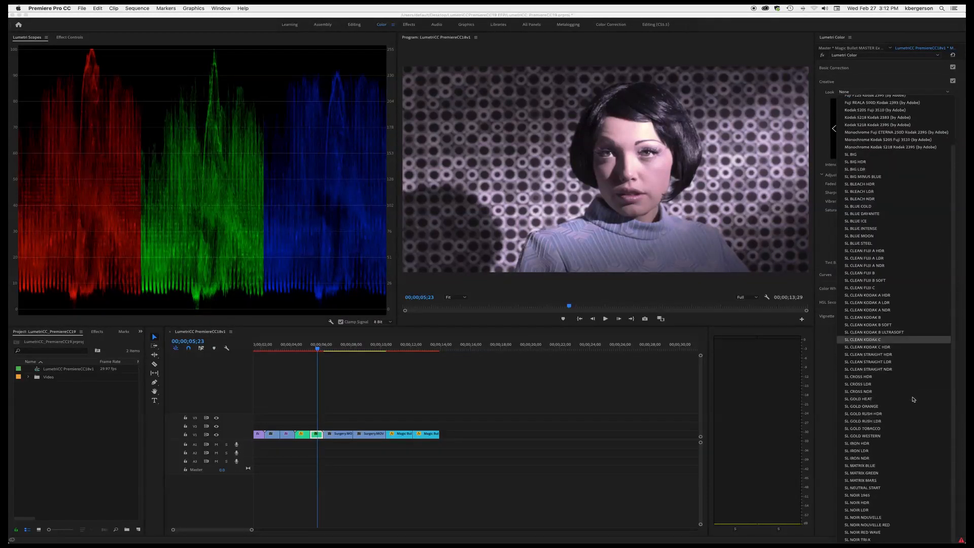
click(864, 450)
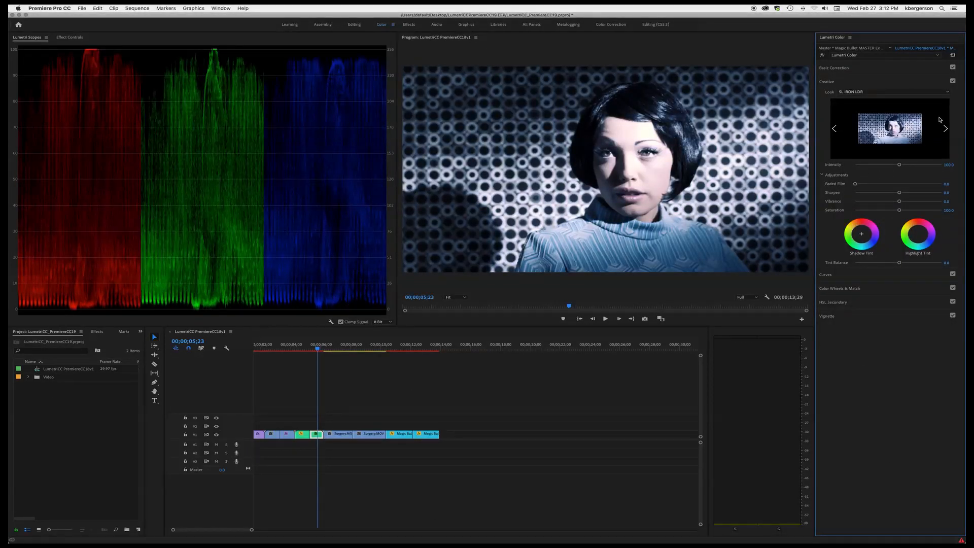
click(946, 92)
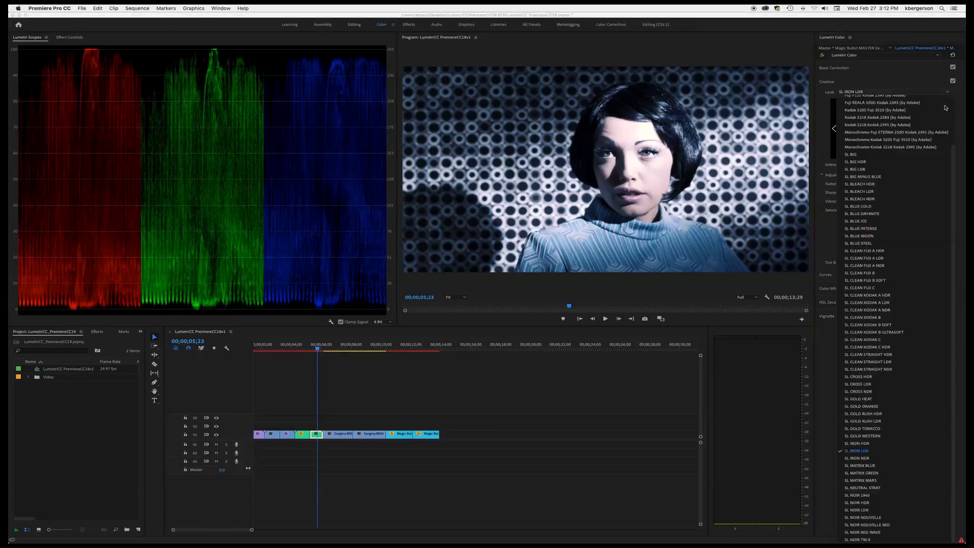
click(903, 443)
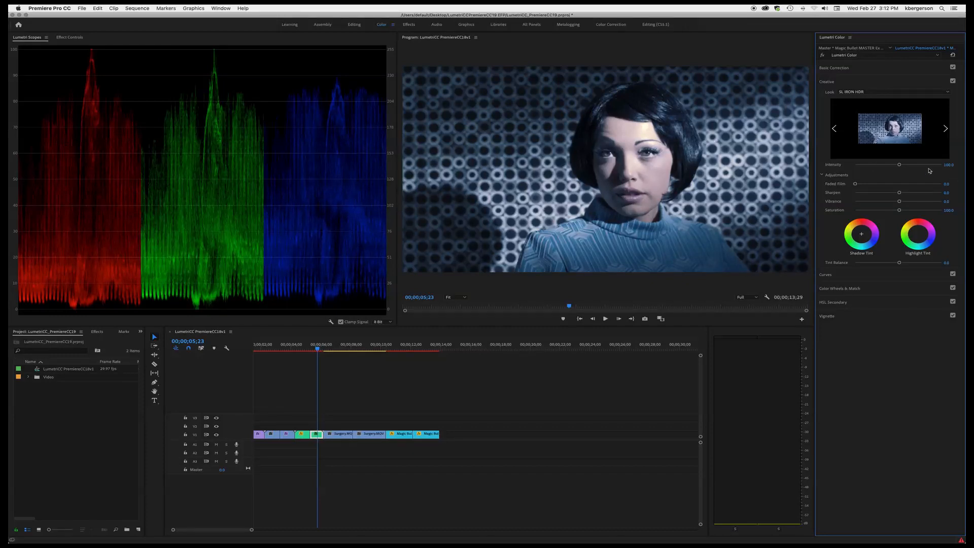
mouse_move(899, 165)
mouse_down()
mouse_move(917, 166)
mouse_move(908, 168)
mouse_up()
mouse_move(889, 169)
mouse_down()
mouse_move(876, 169)
mouse_move(896, 169)
mouse_up()
- Move to the Surgery clip, raise Whites to 100 and white balance it by sampling the surgeon's mask
drag(377, 349, 371, 350)
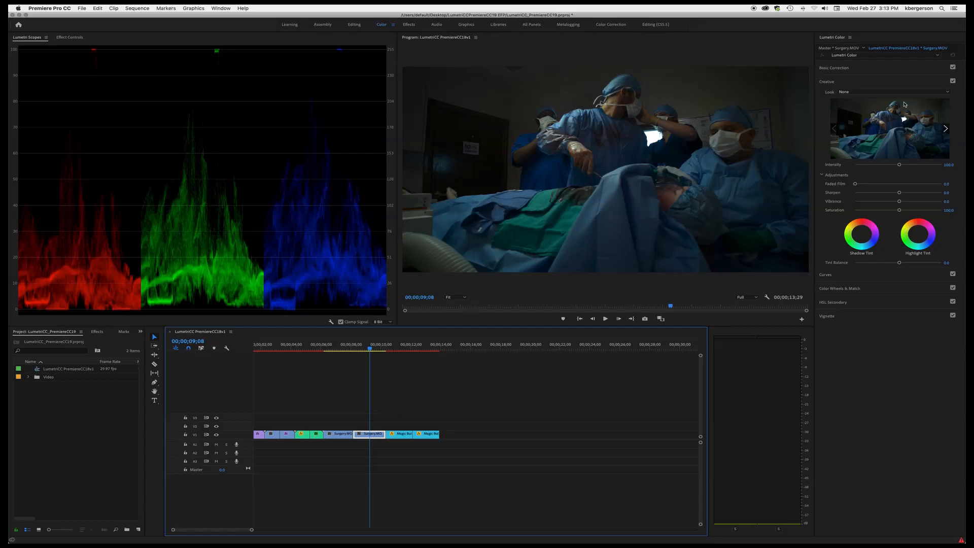
click(882, 70)
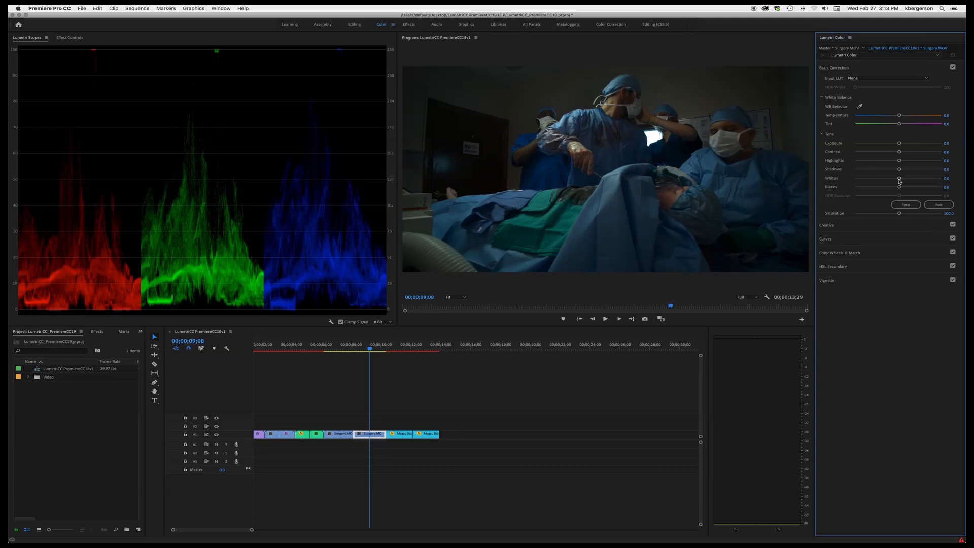
drag(899, 178, 956, 179)
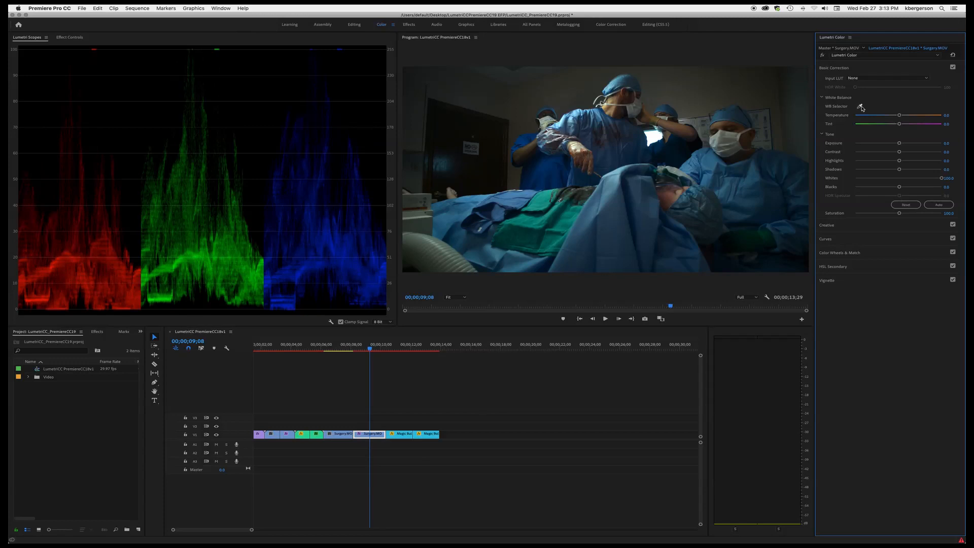
click(860, 107)
click(715, 139)
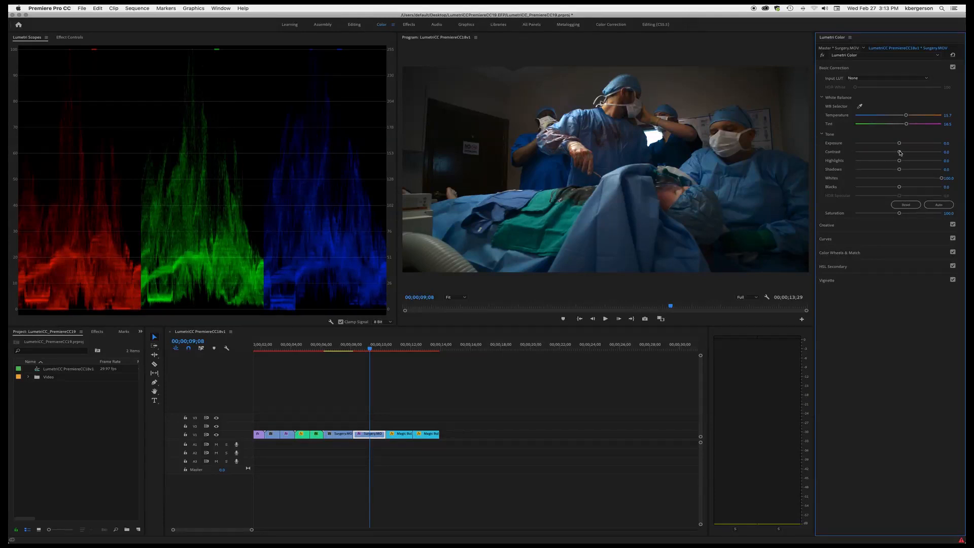
- Open Curves, sample the surgical drape with the Hue vs Hue eyedropper and shift that hue toward teal
click(868, 229)
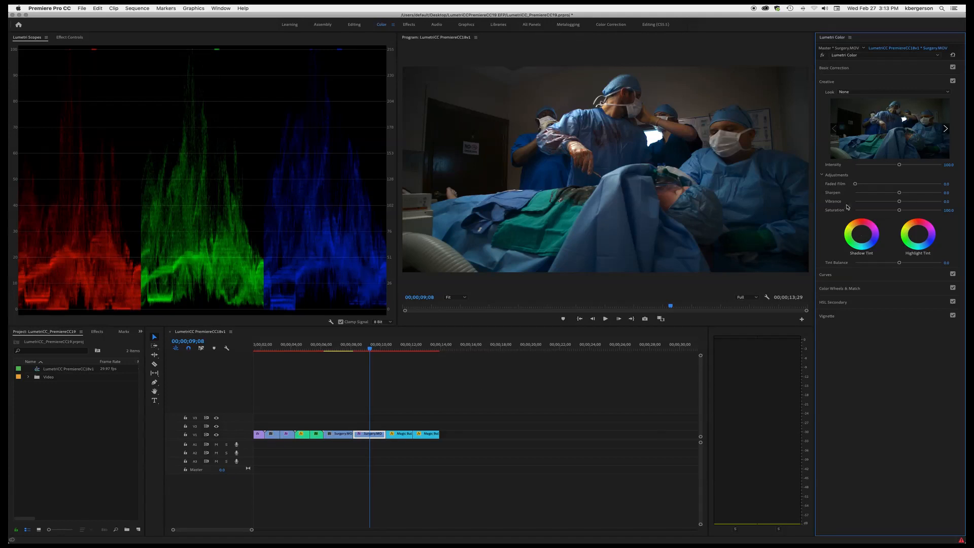
click(877, 276)
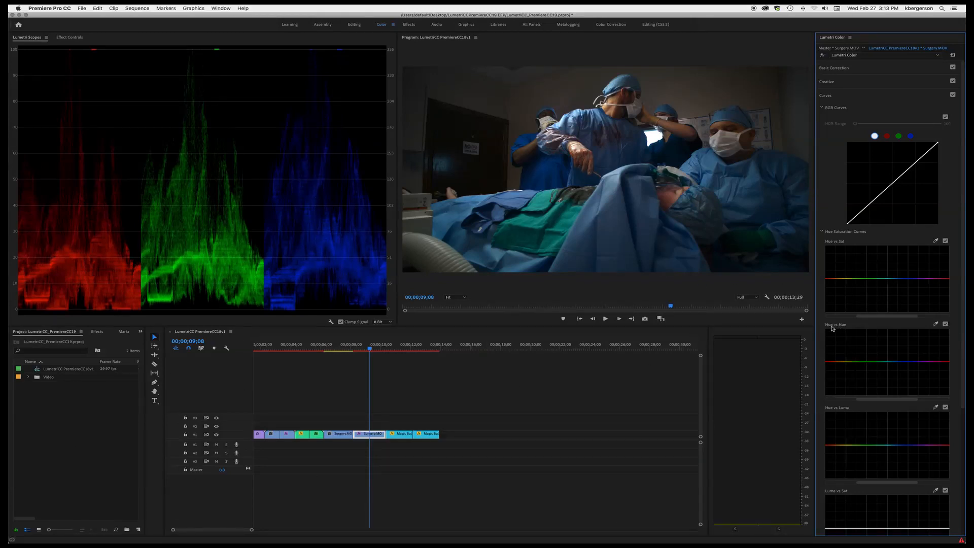
click(936, 325)
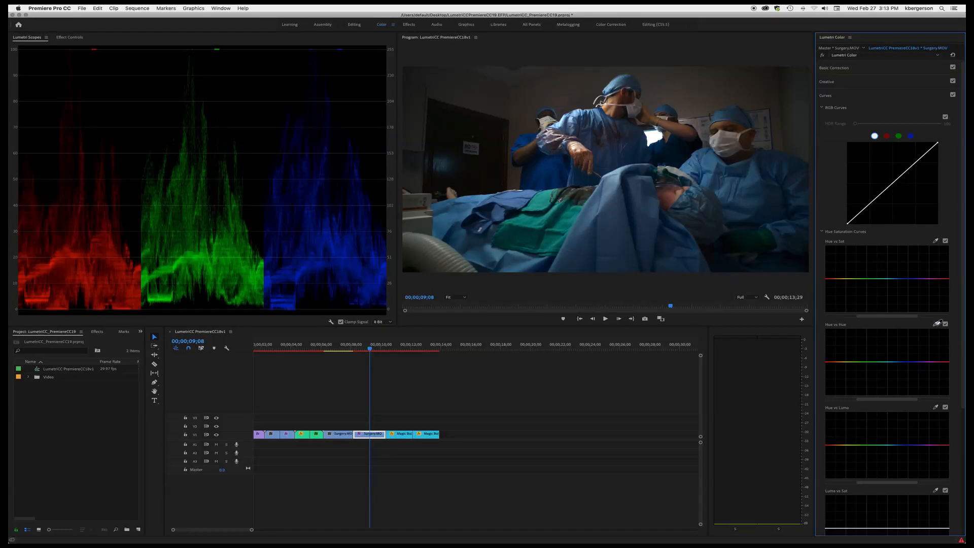
click(613, 235)
click(902, 362)
drag(903, 364, 906, 356)
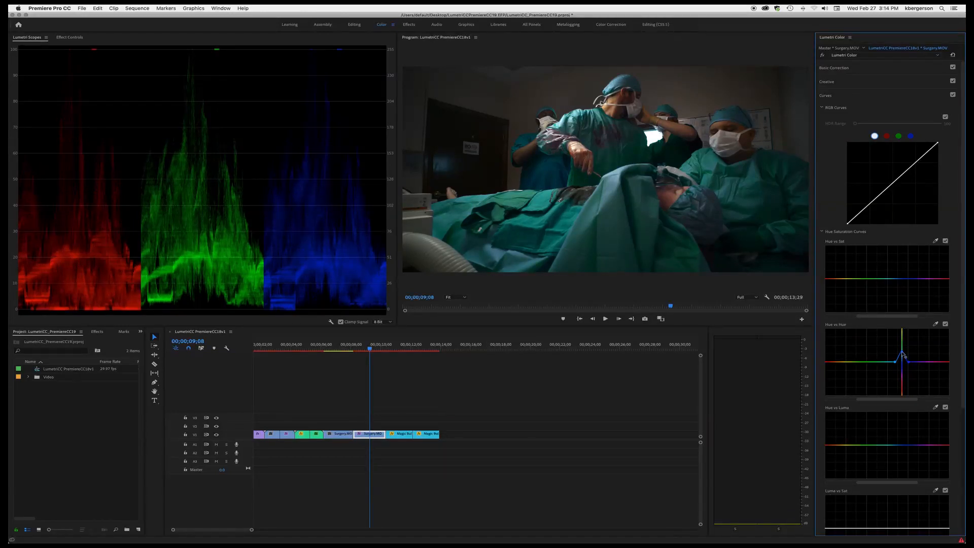
drag(905, 357, 905, 356)
- Sample the reddish tones with the Hue vs Sat eyedropper and pull that hue's saturation down
click(936, 241)
click(723, 124)
drag(883, 318, 932, 321)
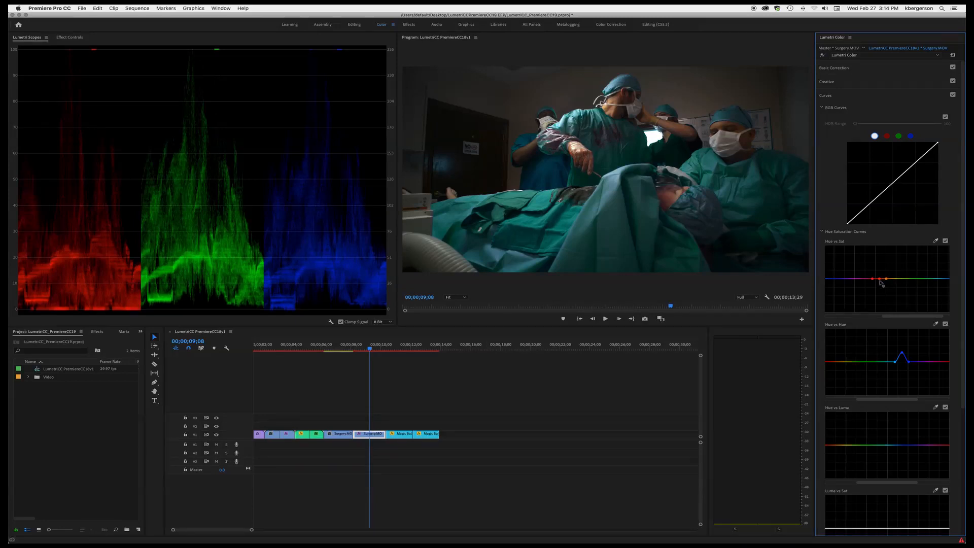
drag(880, 279, 880, 294)
scroll(883, 102, down, 3)
scroll(883, 103, down, 6)
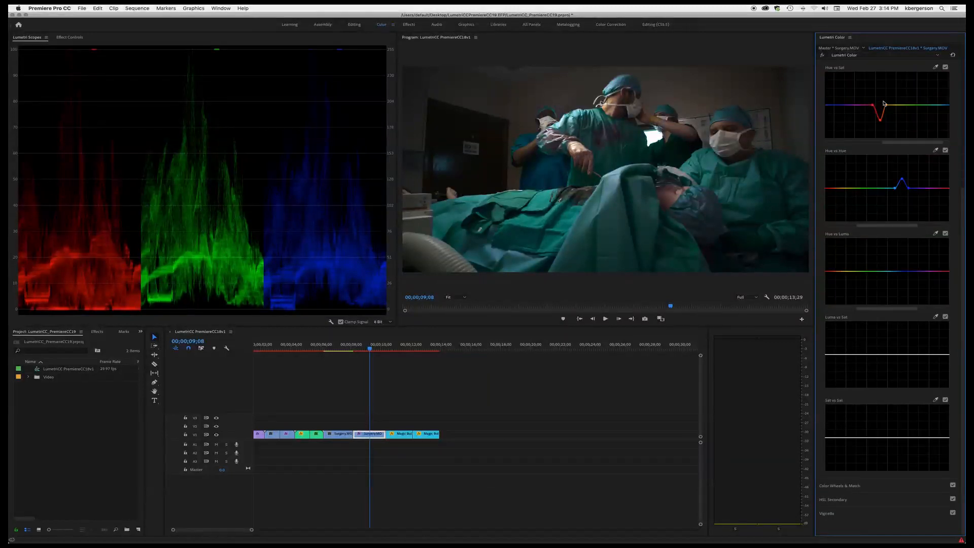
click(884, 104)
- Duplicate the Surgery clip's Lumetri Color effect in Effect Controls
click(70, 37)
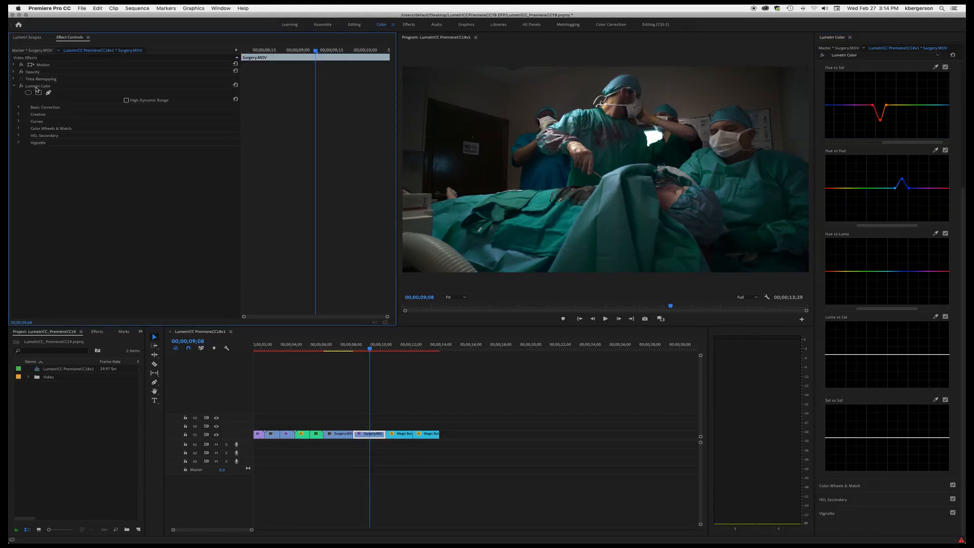
click(36, 86)
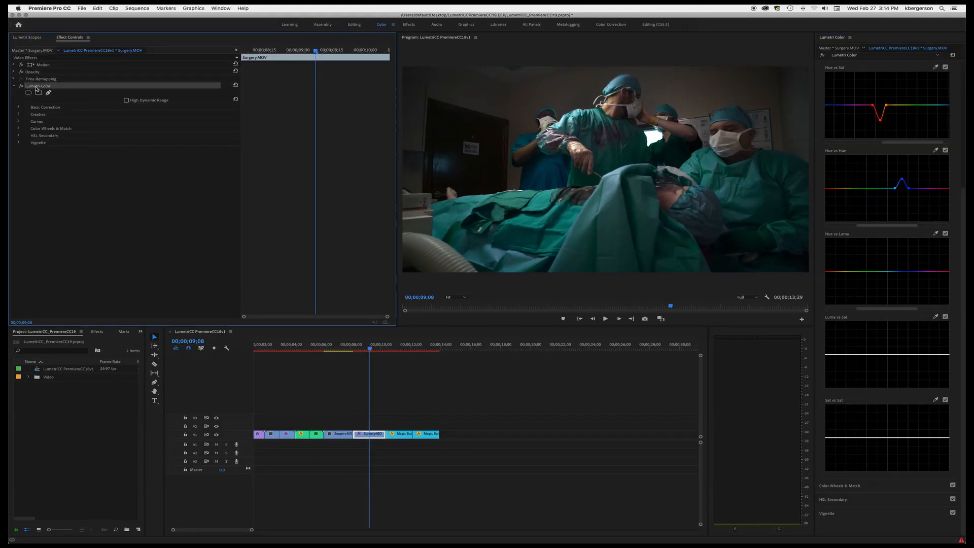
key(super+c)
key(super+v)
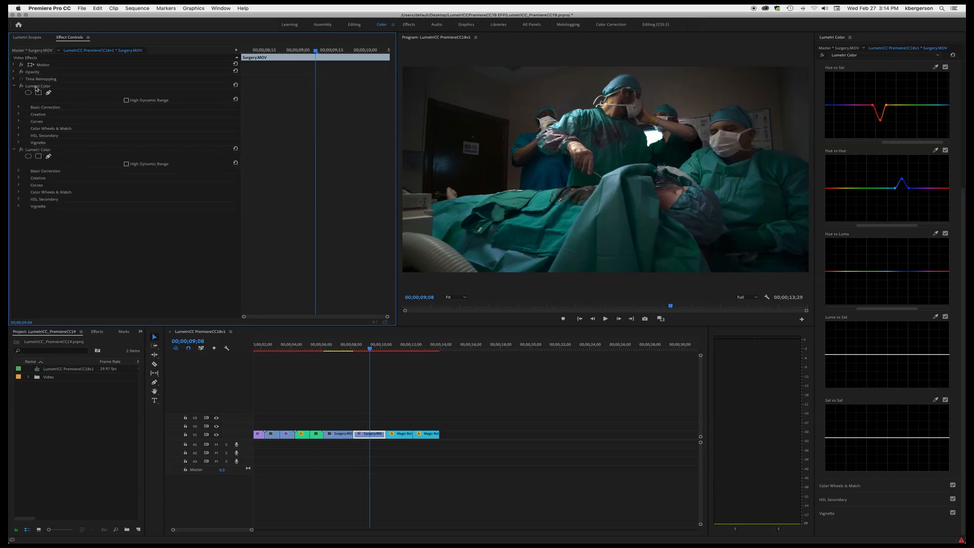
- Add an ellipse mask to the second Lumetri Color effect, stretch it around the surgeons and feather it to about 900
click(28, 156)
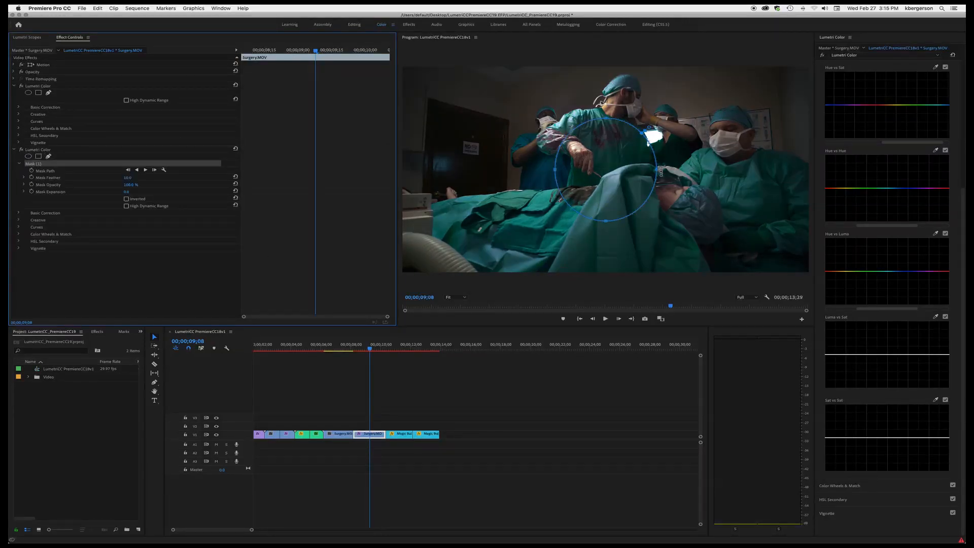
click(659, 172)
drag(666, 170, 755, 171)
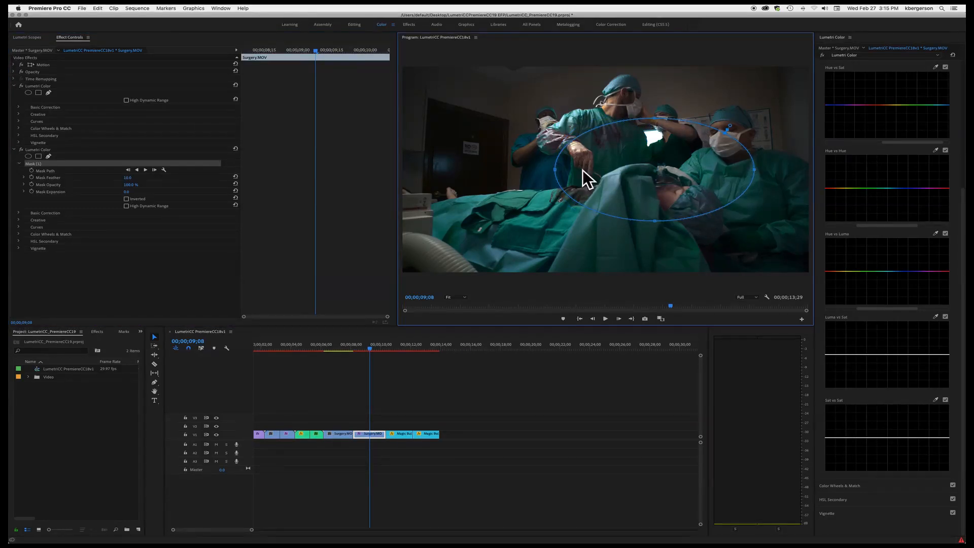
drag(485, 178, 449, 187)
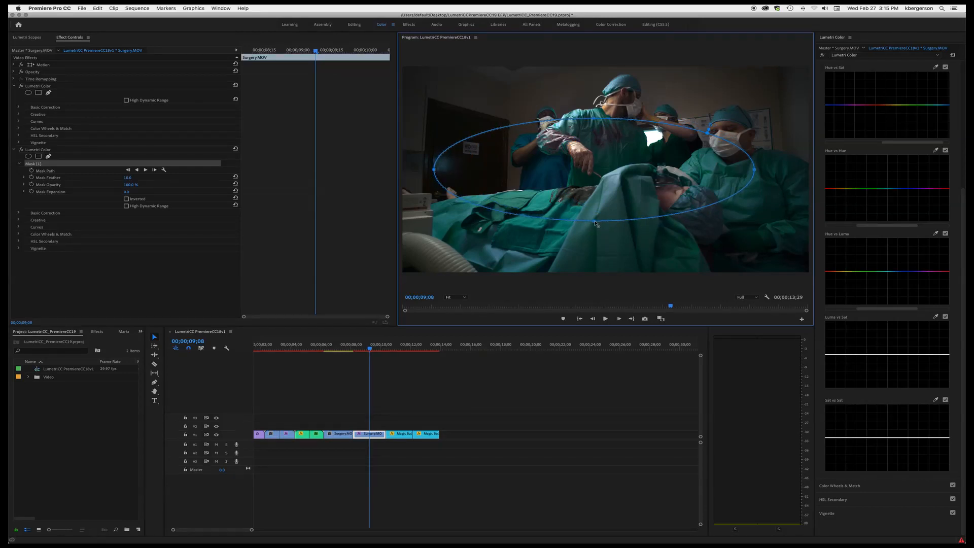
drag(595, 222, 597, 258)
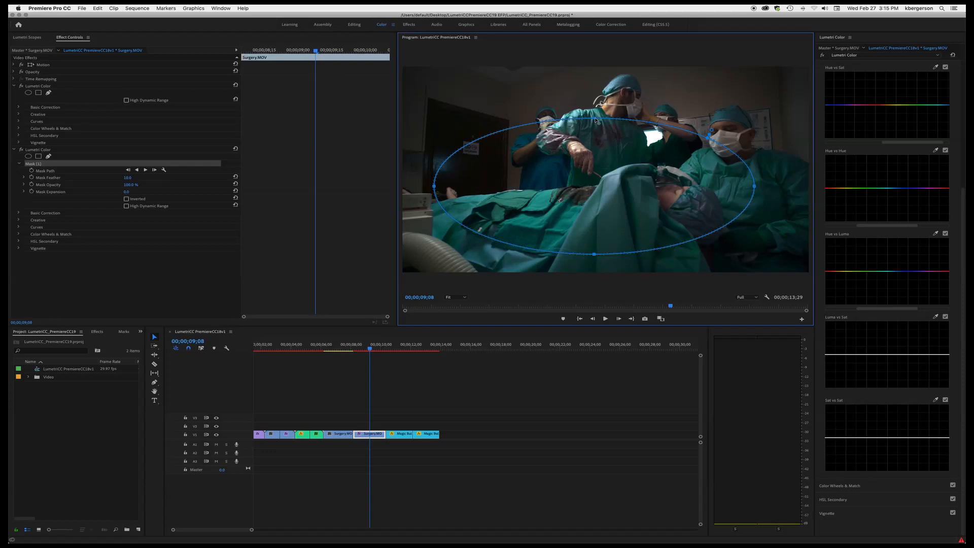
drag(597, 119, 596, 90)
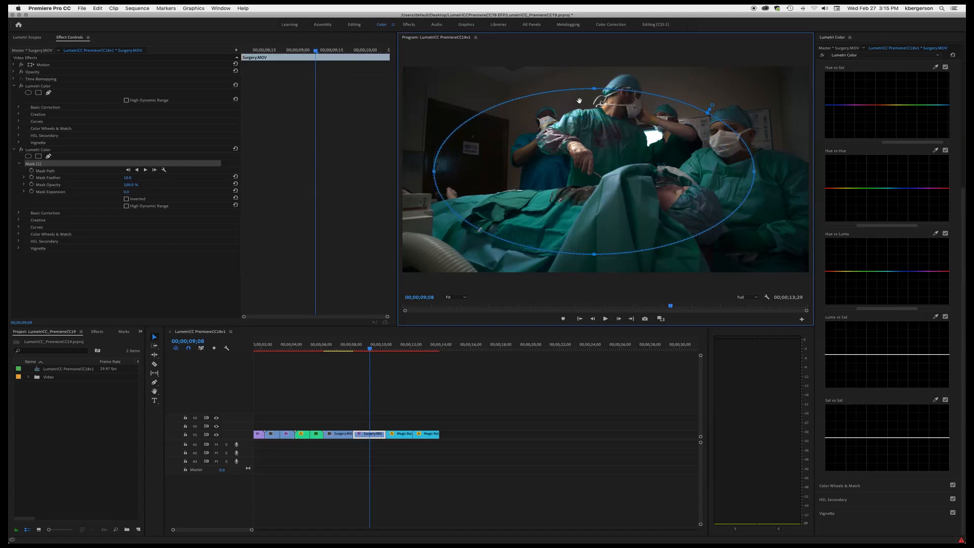
drag(713, 105, 742, 87)
- Invert the mask and lower the masked effect's Exposure to about -1.3 to darken the edges
click(126, 199)
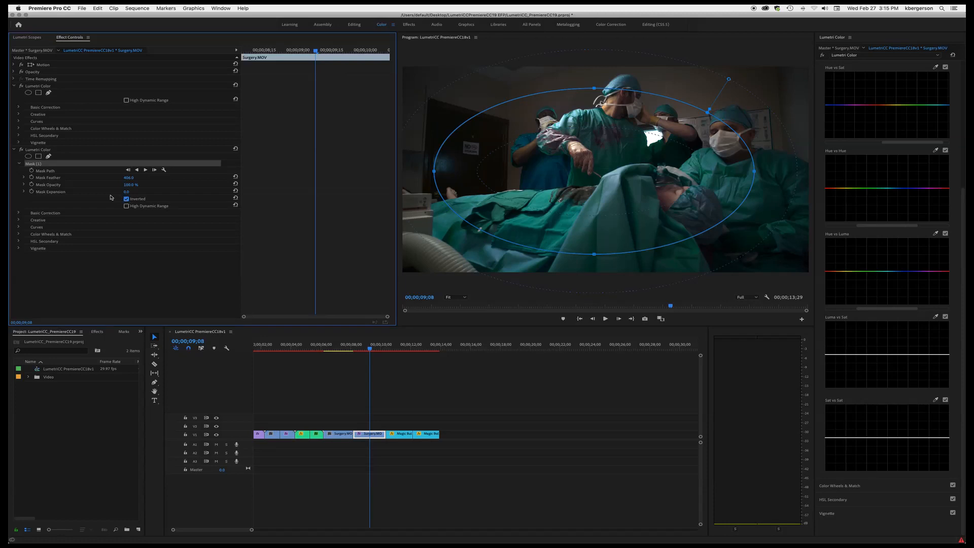
click(18, 213)
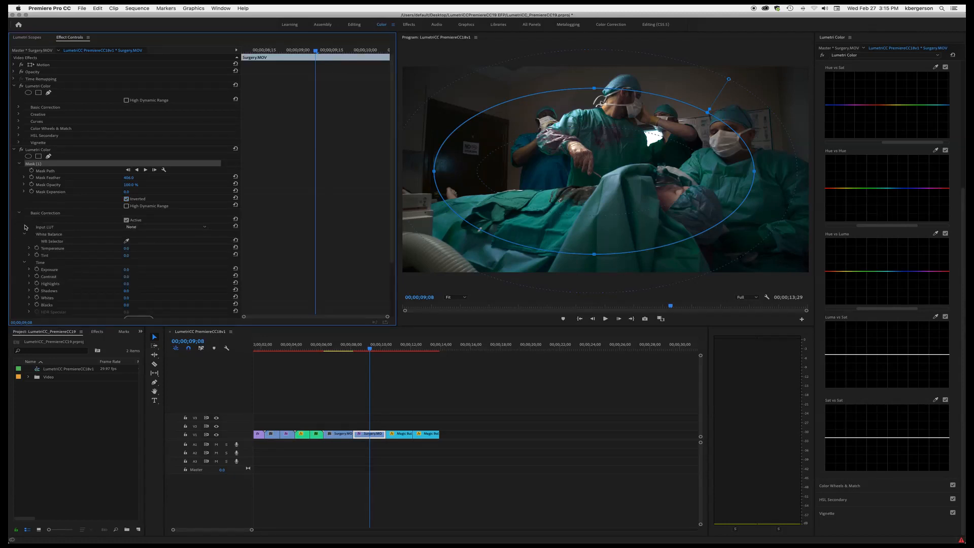
click(29, 272)
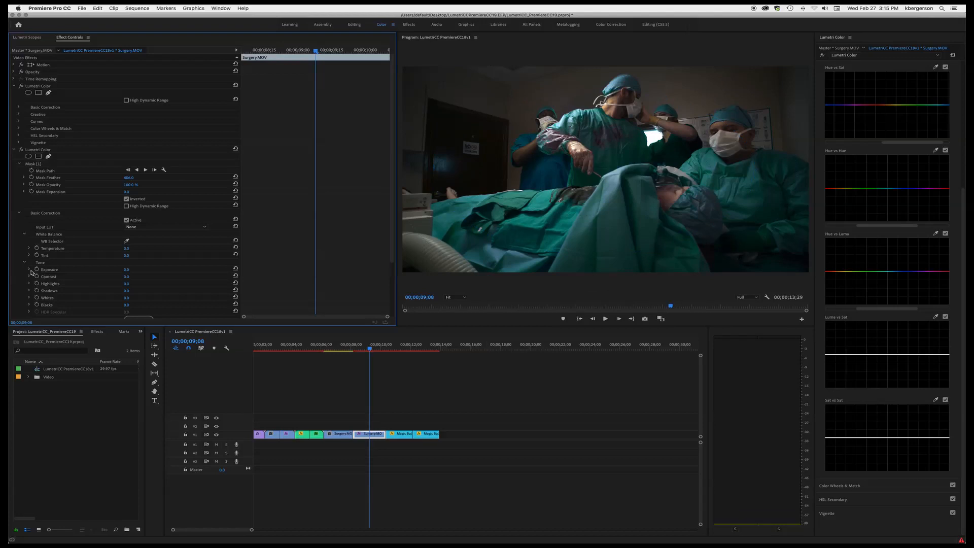
click(29, 269)
drag(130, 282, 104, 283)
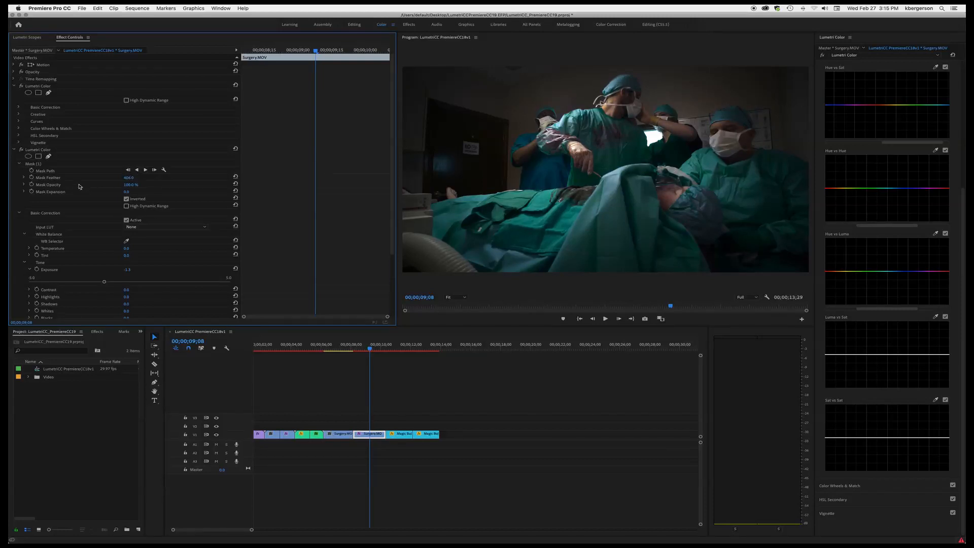
- Toggle the masked Lumetri Color effect off and on to compare the vignette
click(21, 149)
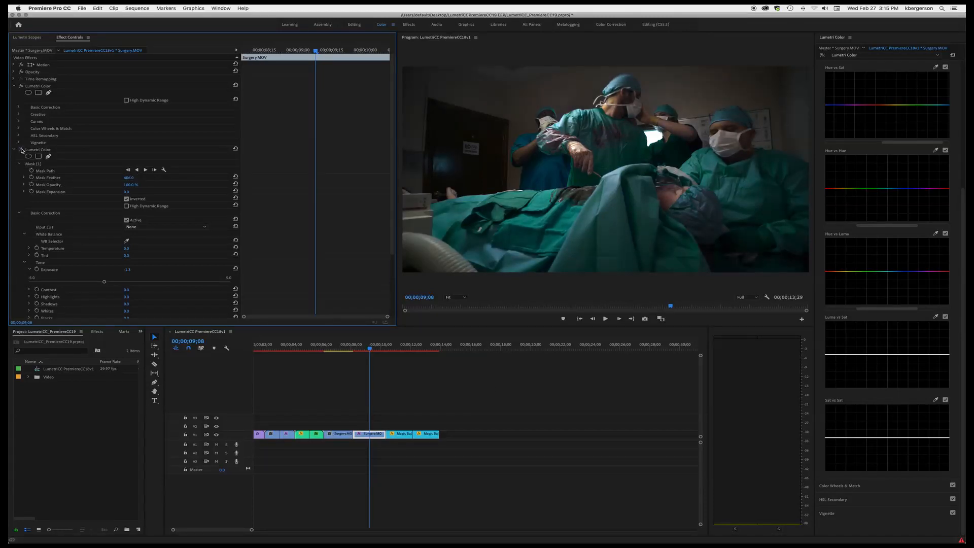
click(22, 150)
click(21, 149)
click(22, 150)
click(21, 150)
click(21, 149)
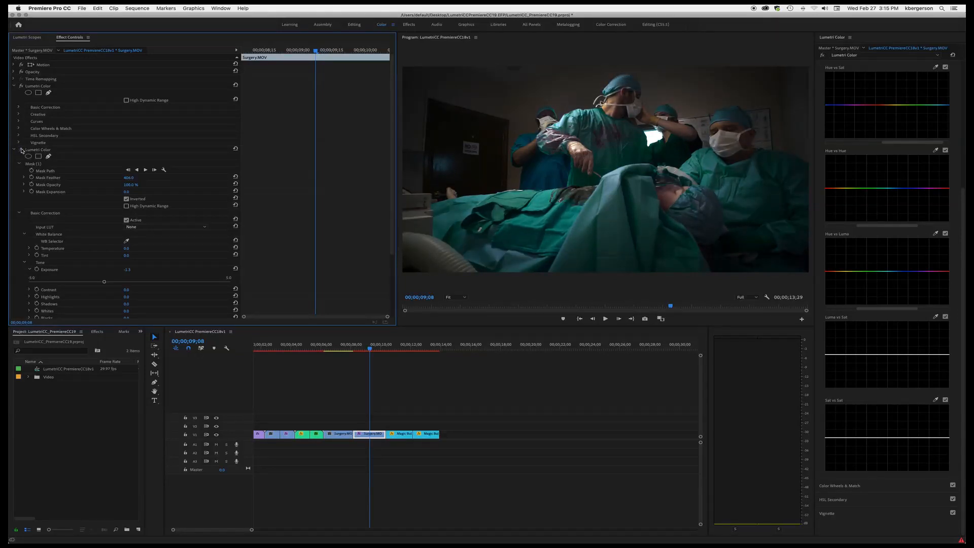
click(22, 149)
click(21, 150)
click(21, 149)
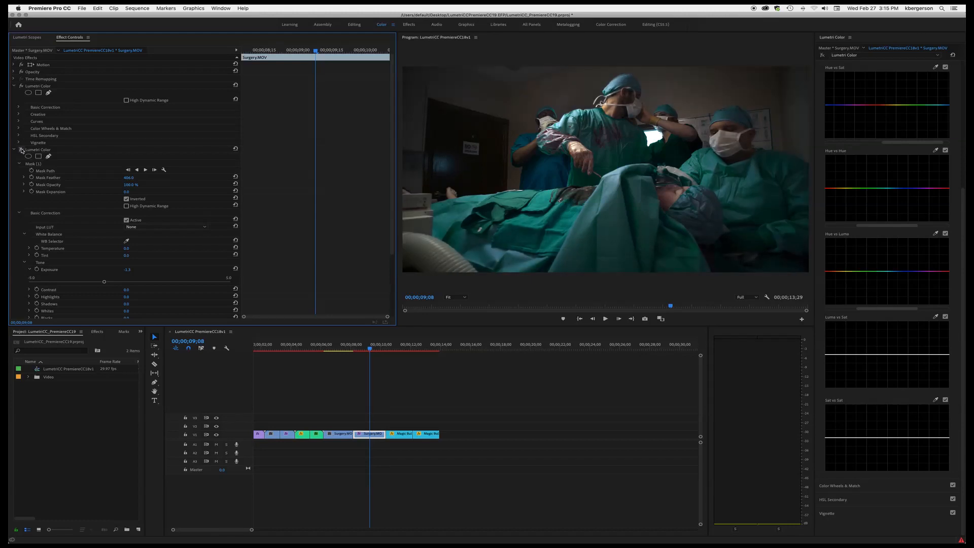
click(21, 150)
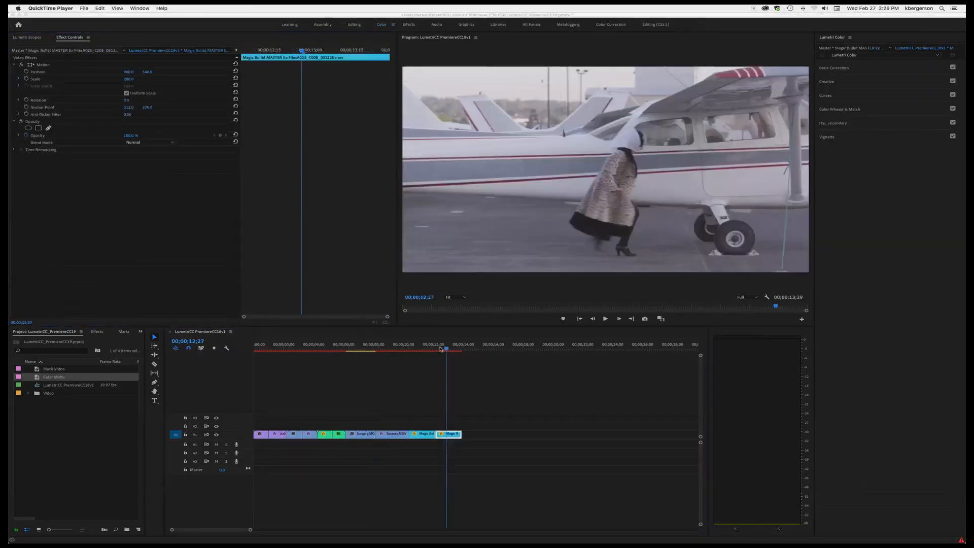
- Move to the airplane clip and set its tone in Basic Correction: Whites about 50, Blacks about -69, Shadows and Highlights -100
click(442, 348)
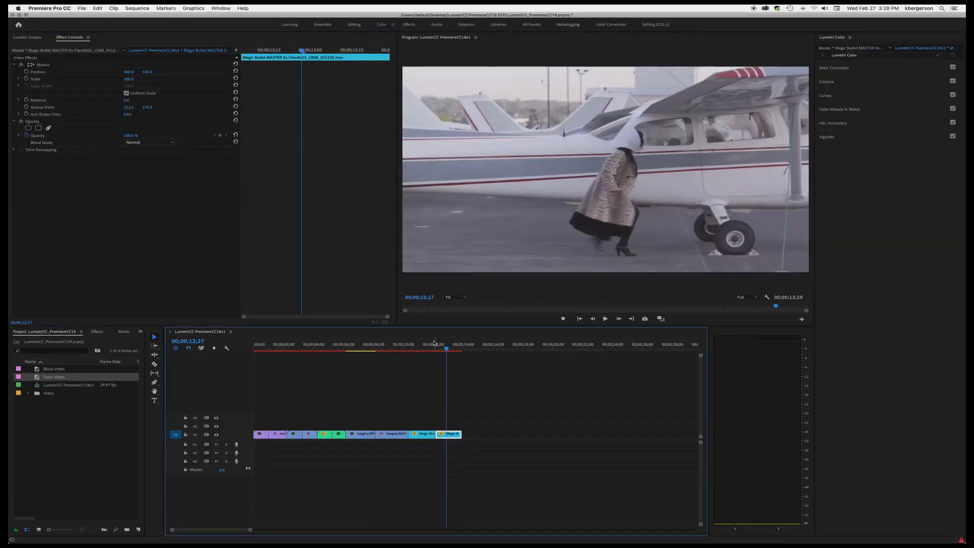
mouse_move(447, 348)
mouse_down()
mouse_move(421, 352)
mouse_move(449, 352)
mouse_up()
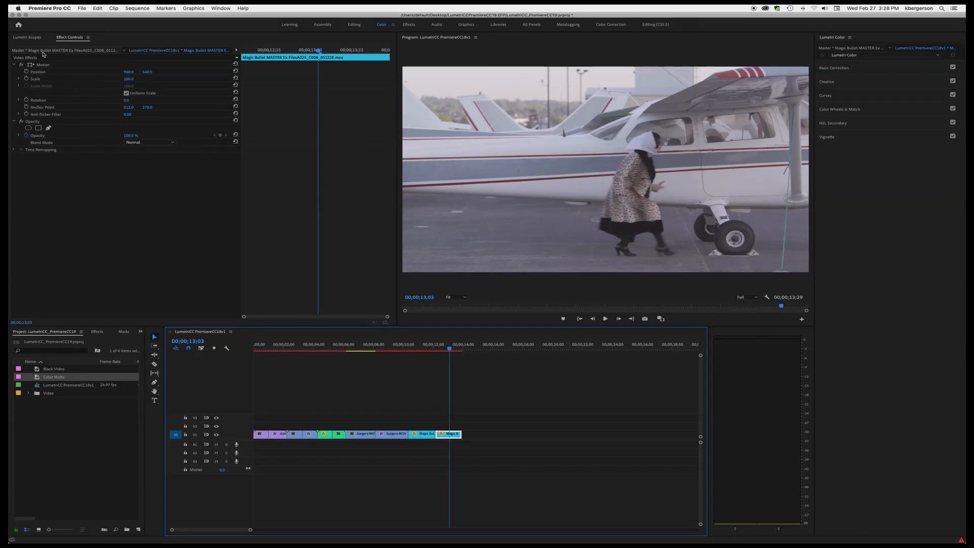
click(25, 37)
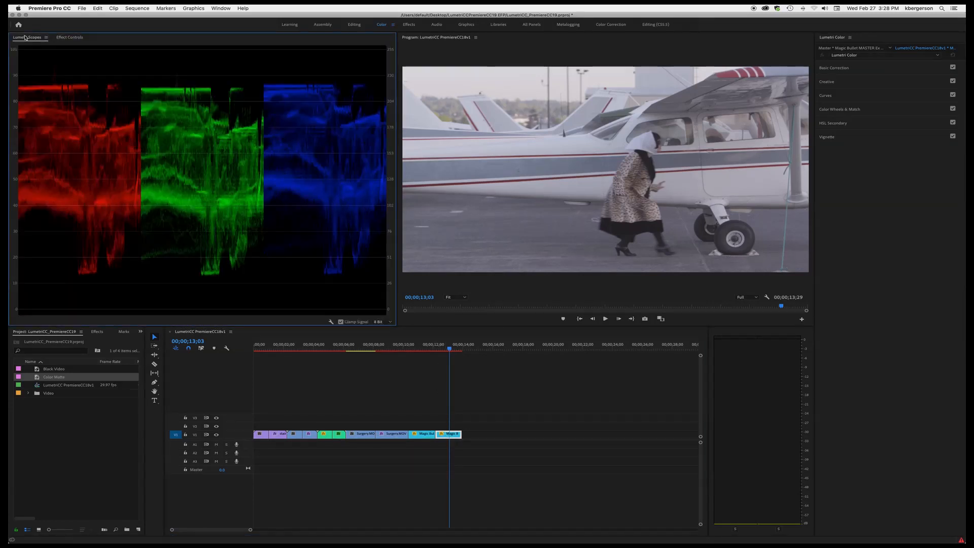
click(885, 68)
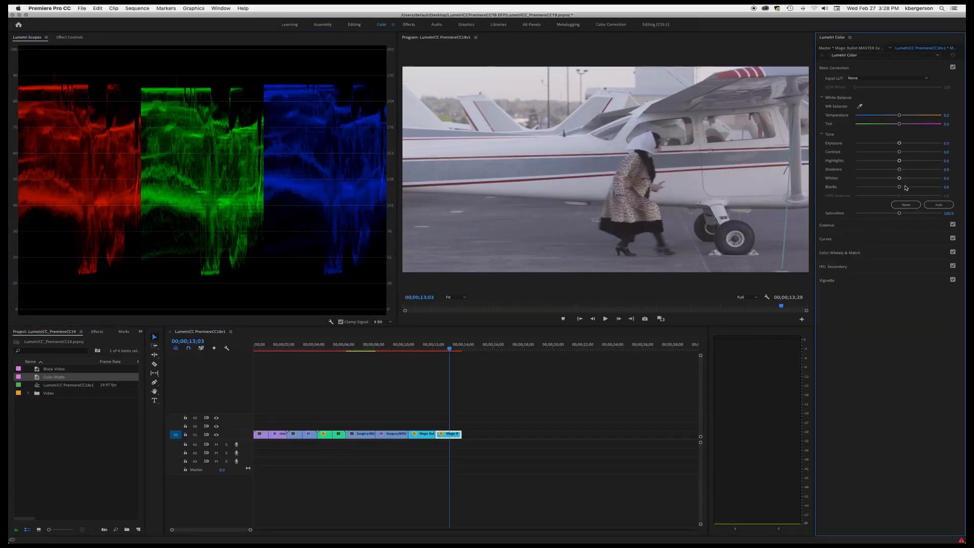
drag(900, 187, 920, 179)
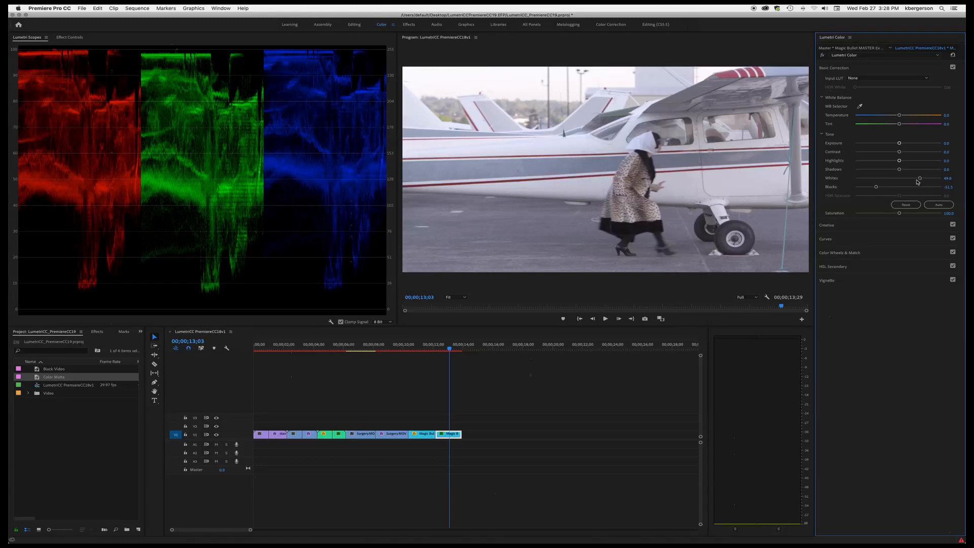
drag(876, 187, 870, 188)
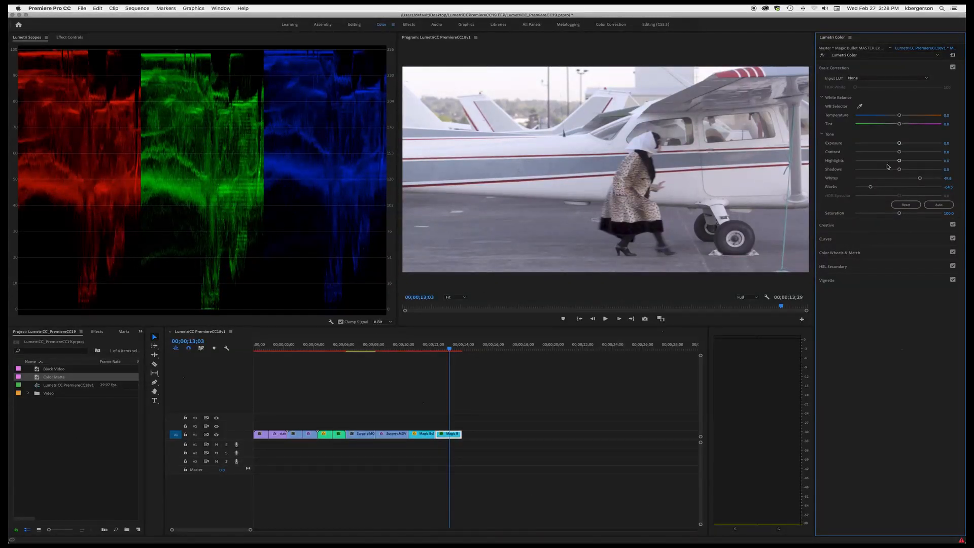
drag(899, 169, 808, 176)
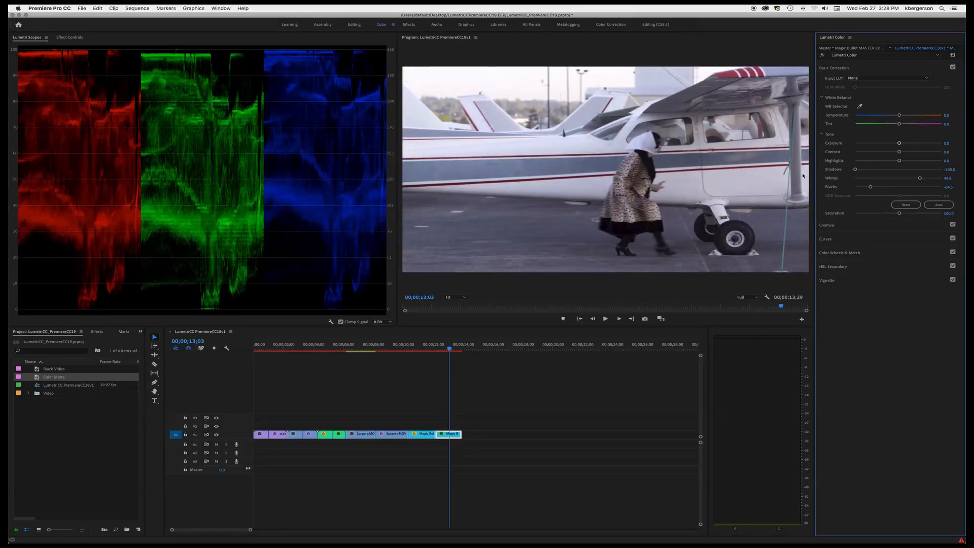
drag(899, 160, 832, 168)
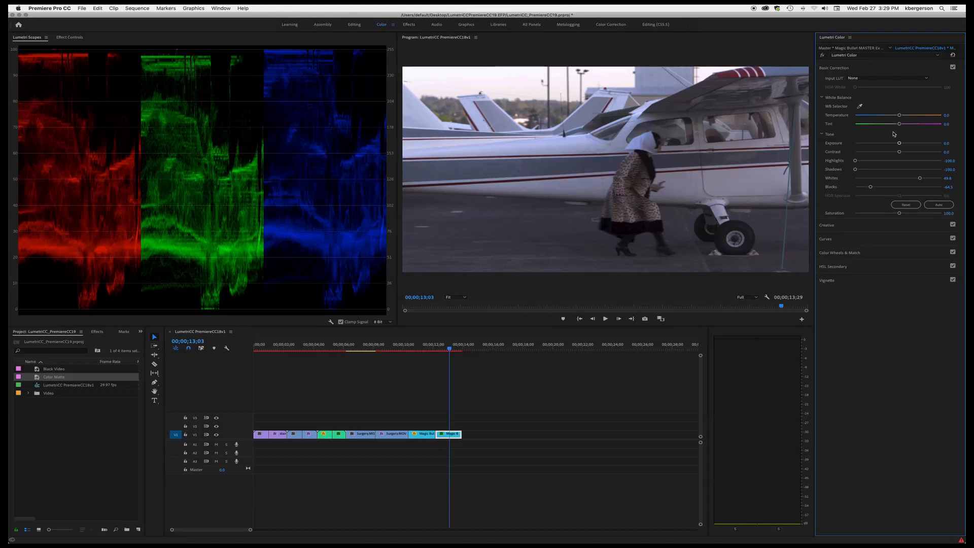
- Apply the SL BLUE DAYWHITE creative look and lower the midtones brightness in the color wheels
click(876, 227)
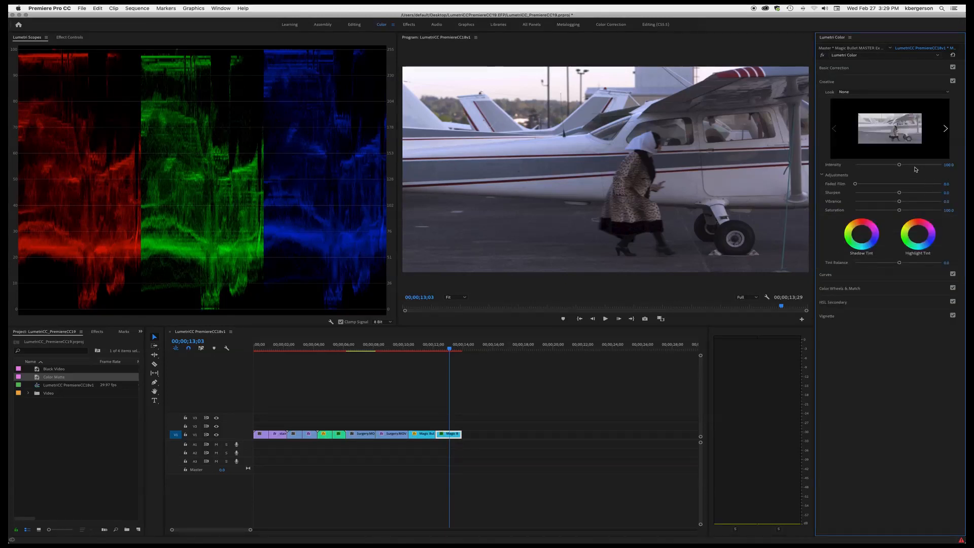
click(948, 92)
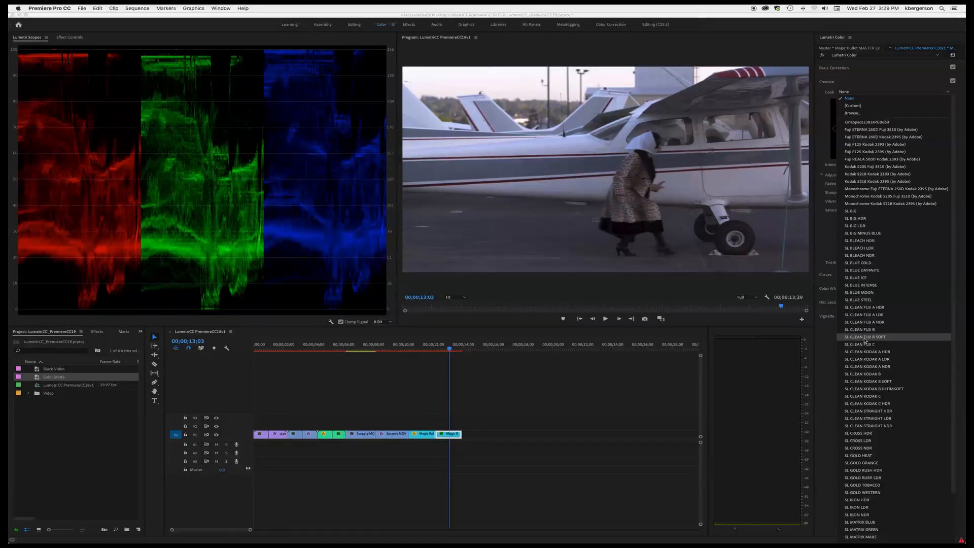
click(861, 270)
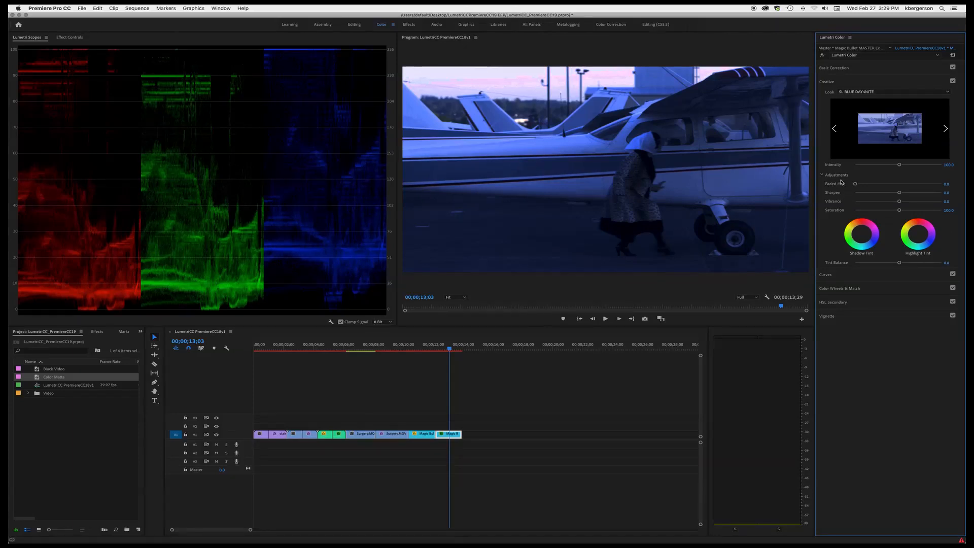
click(833, 288)
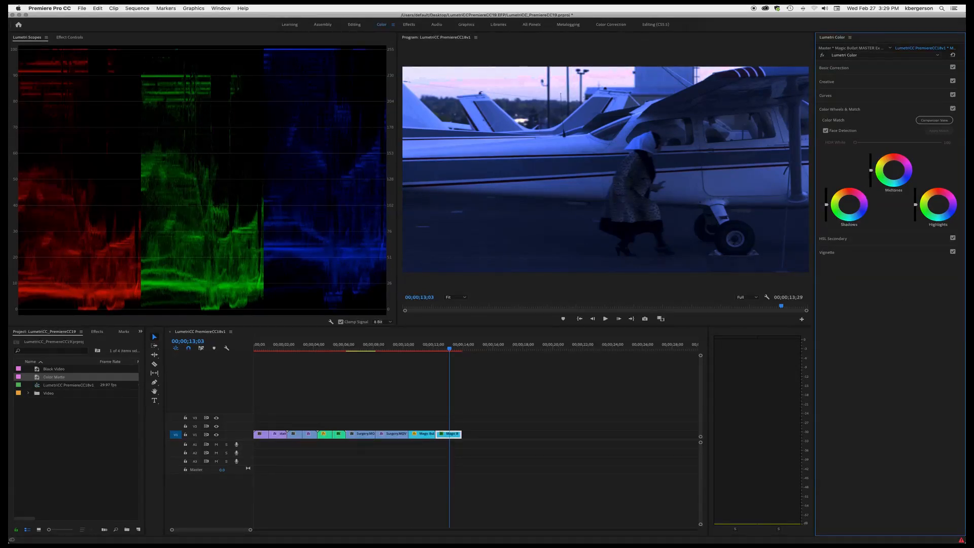
drag(871, 171, 871, 178)
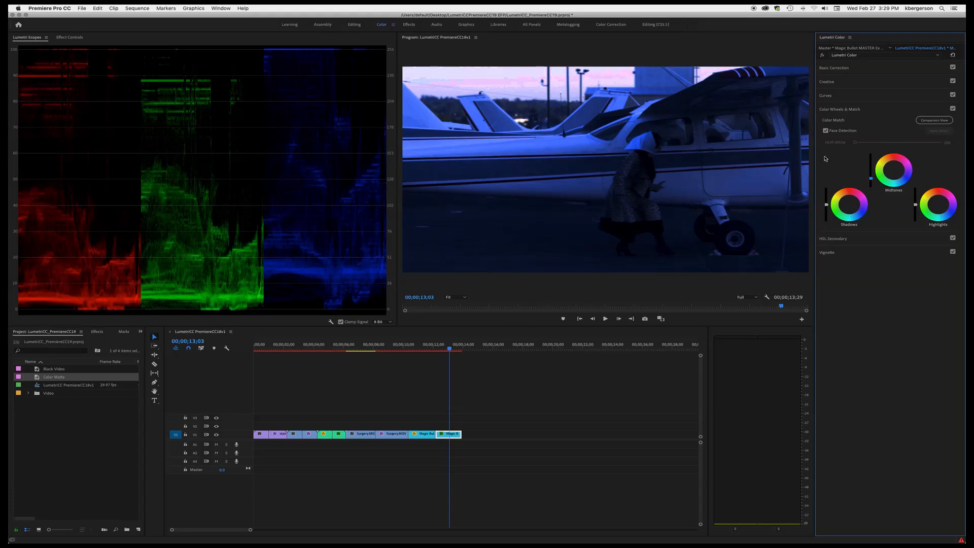
- Duplicate the airplane clip's Lumetri Color effect in Effect Controls
click(70, 38)
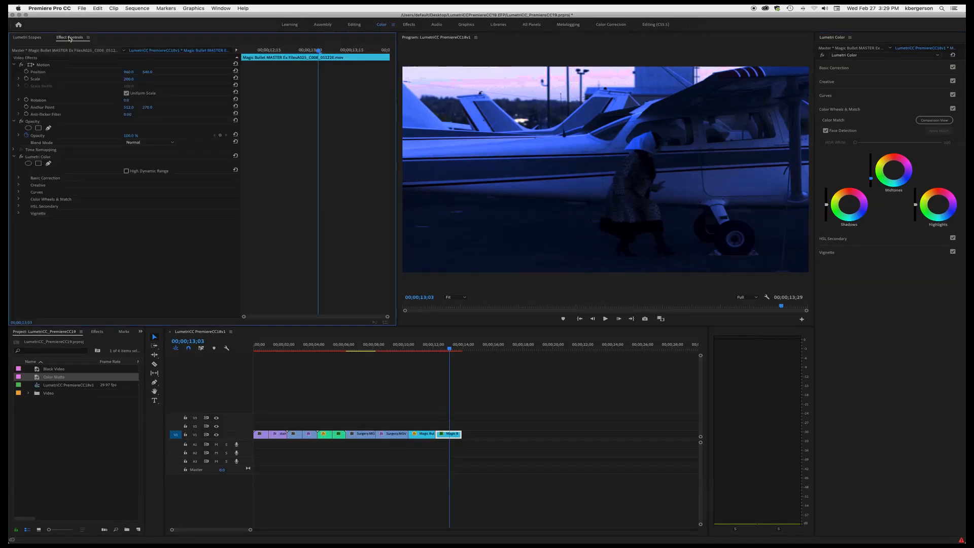
click(40, 159)
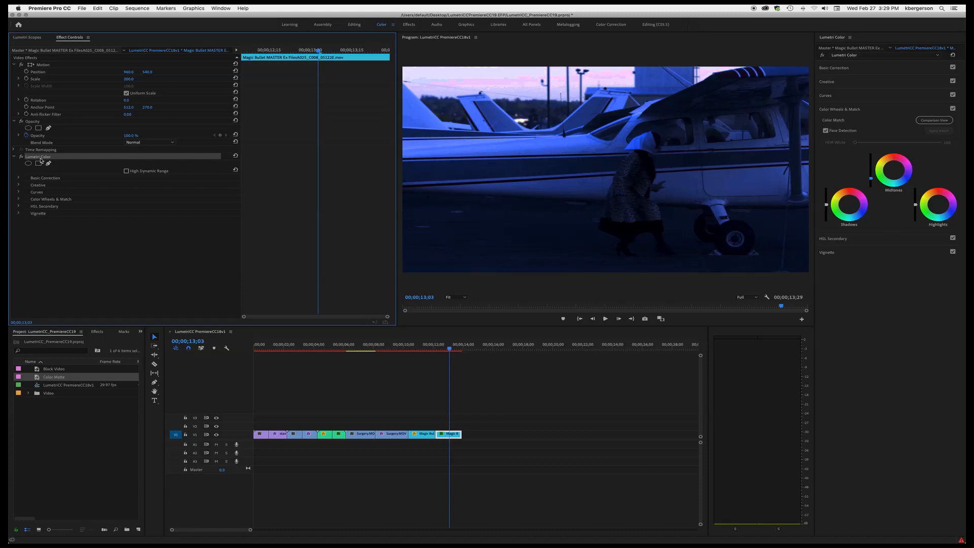
key(super+c)
key(super+v)
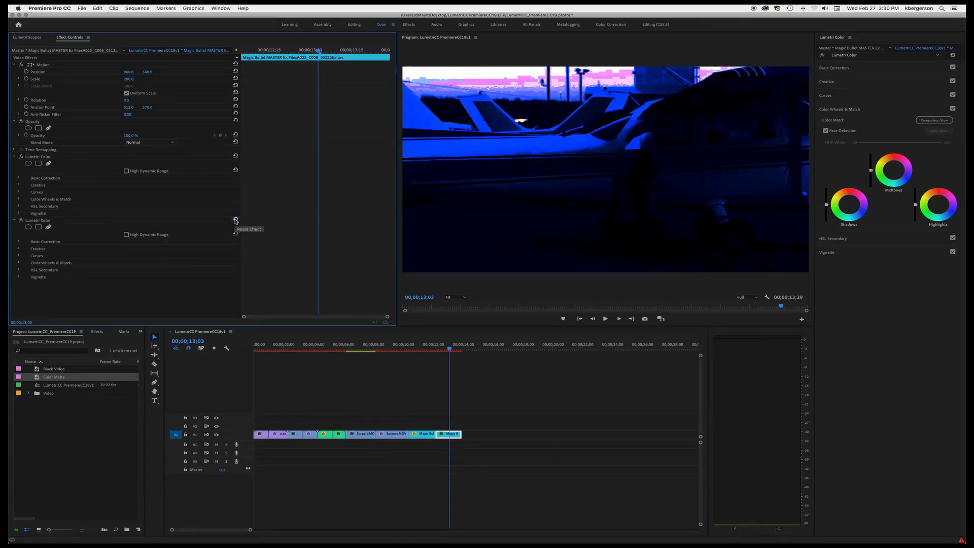
- Add an ellipse mask to the second Lumetri Color effect, stretch it wide around the plane and increase its feather
click(29, 228)
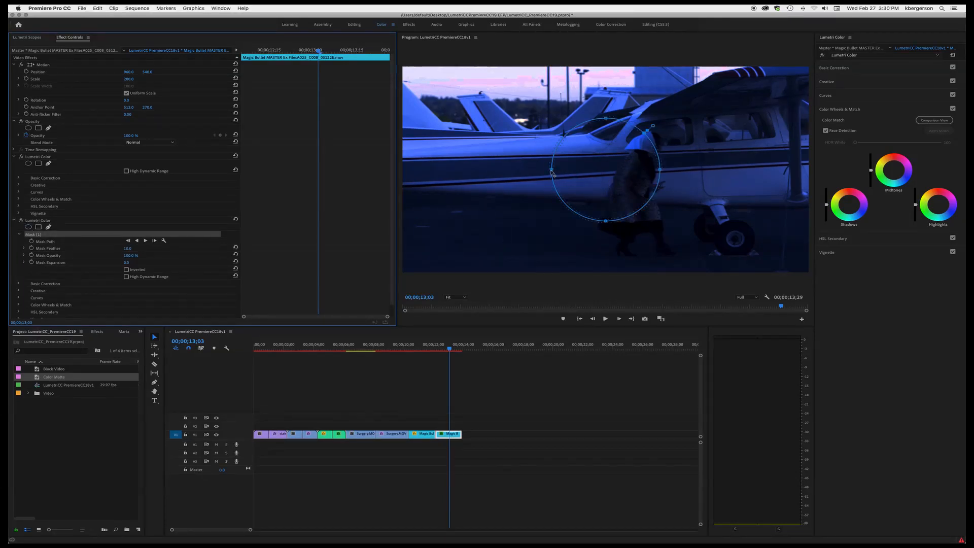
drag(552, 171, 429, 175)
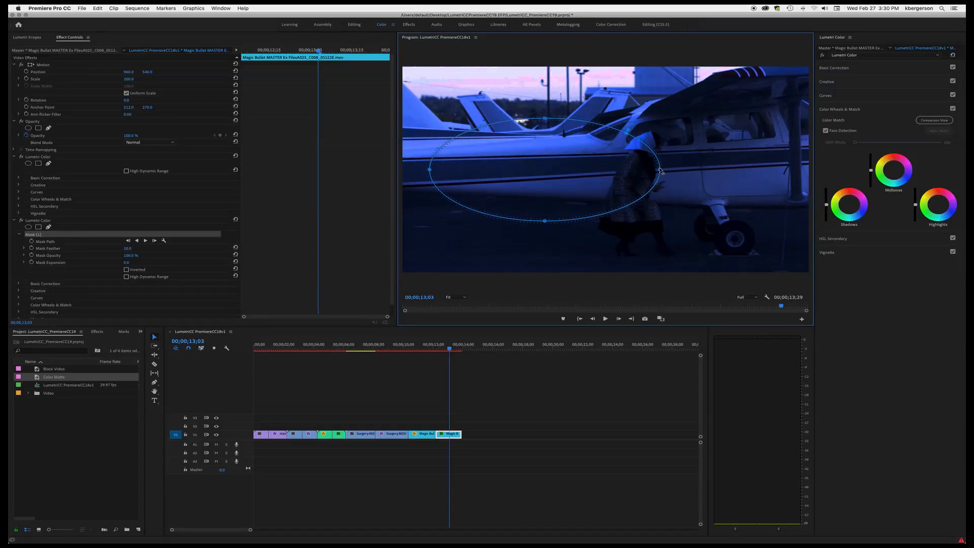
drag(660, 171, 781, 171)
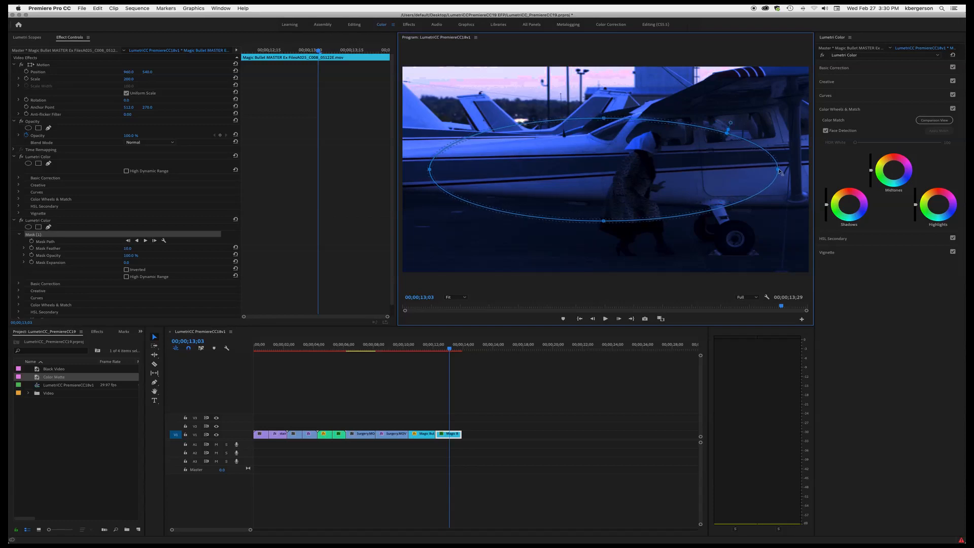
drag(729, 139, 739, 106)
- Invert the mask and lower the masked effect's Exposure to about -1.8 to darken the edges
click(17, 285)
scroll(71, 292, down, 5)
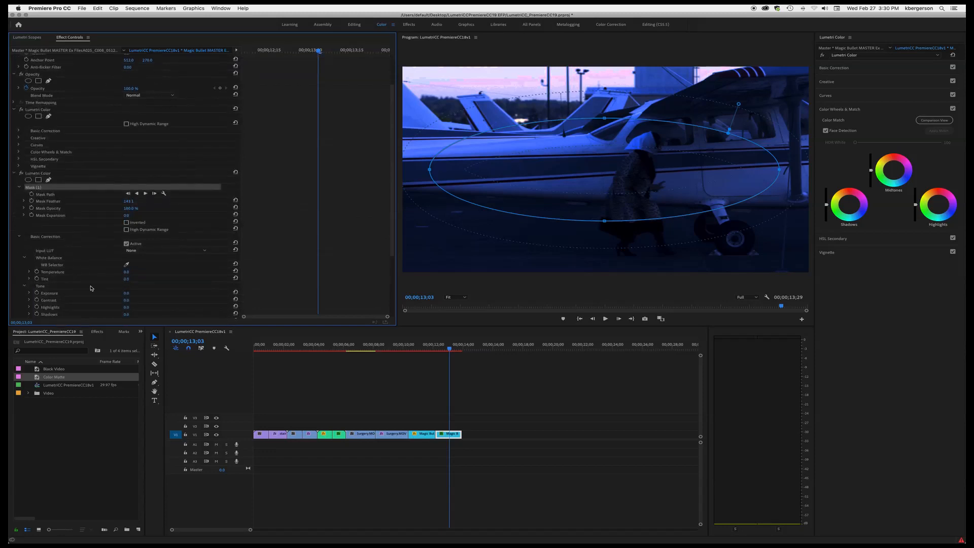
scroll(90, 288, down, 2)
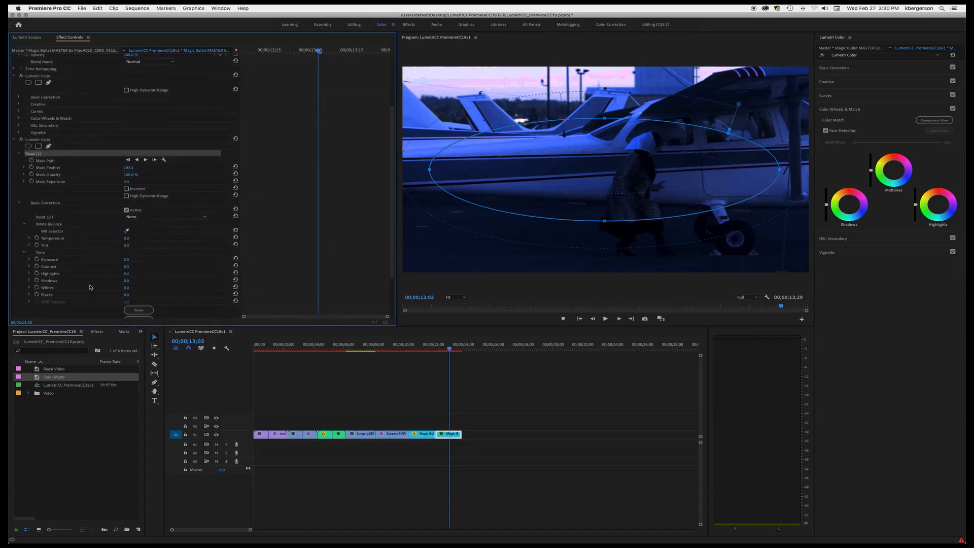
click(29, 259)
drag(130, 272, 98, 273)
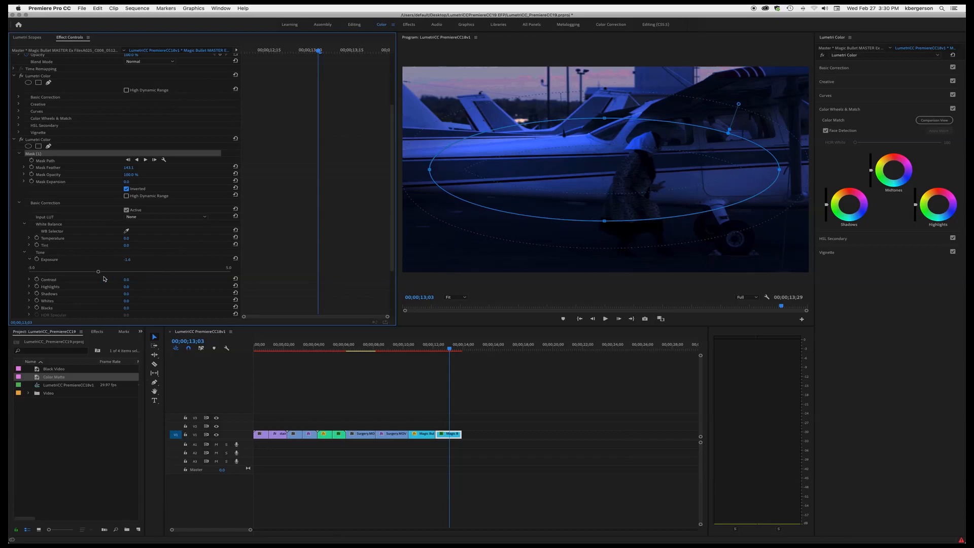
drag(98, 271, 73, 273)
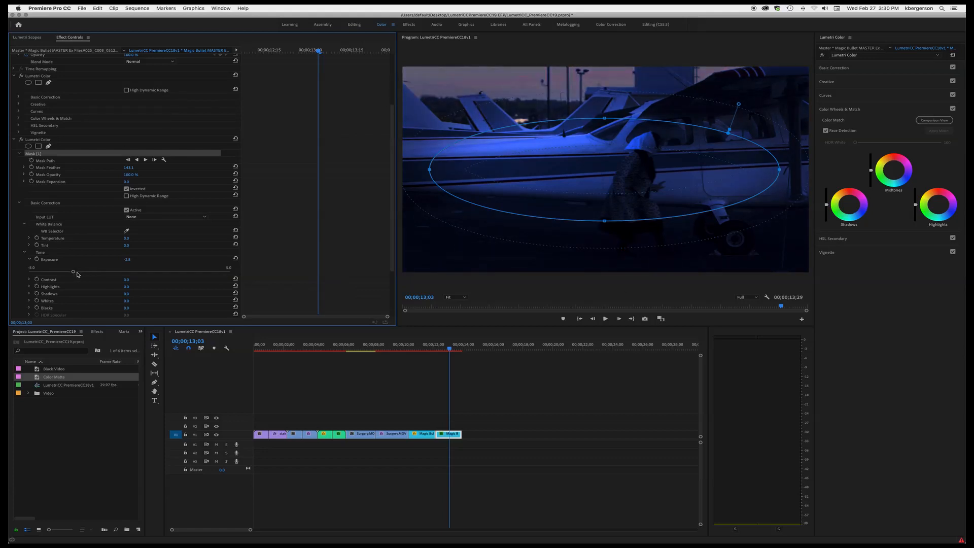
drag(74, 272, 53, 276)
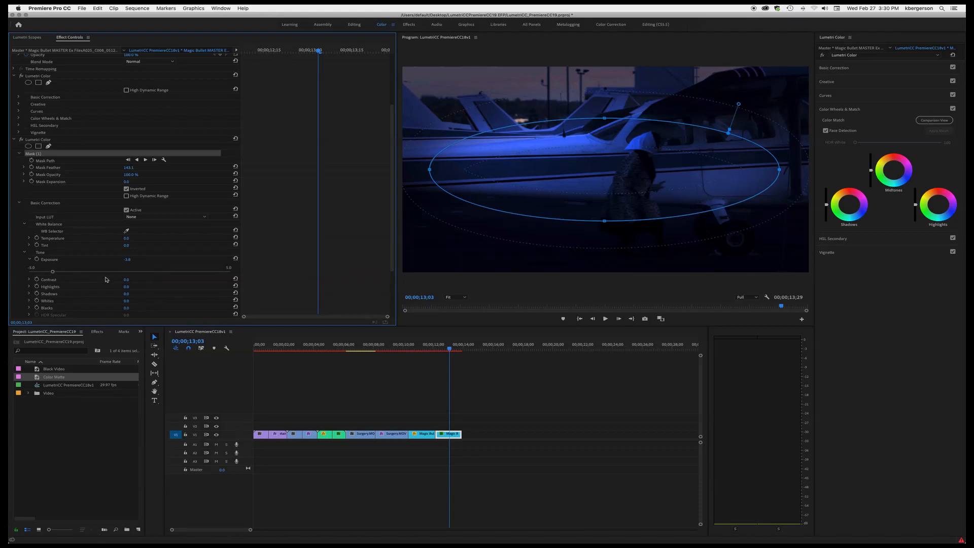
- Collapse both Lumetri Color effects and switch the masked one off and on to compare the vignette
click(441, 436)
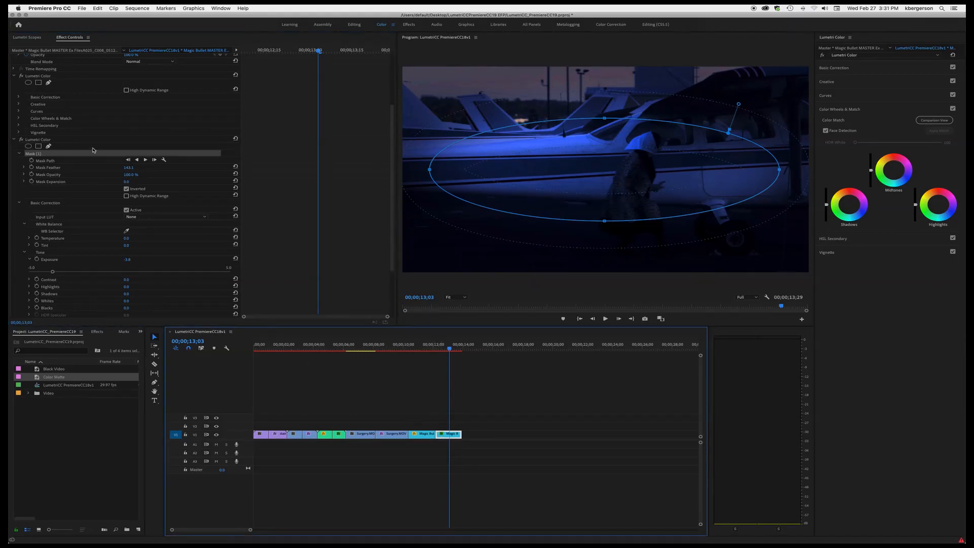
scroll(60, 155, up, 5)
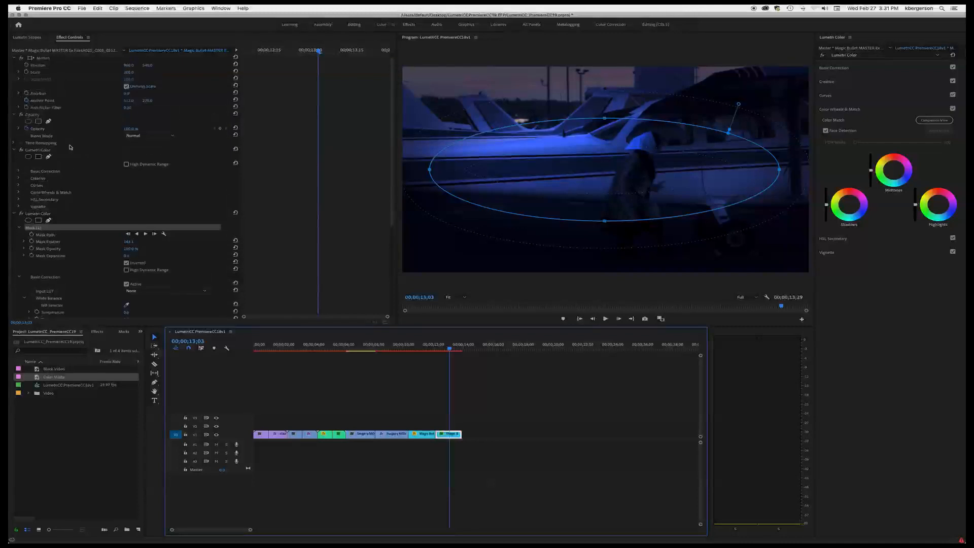
click(15, 159)
click(13, 164)
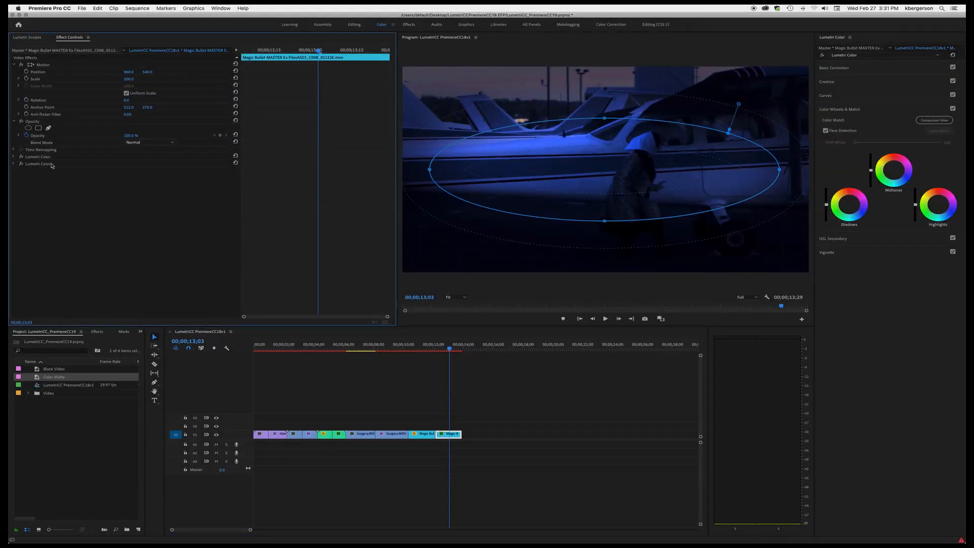
click(162, 158)
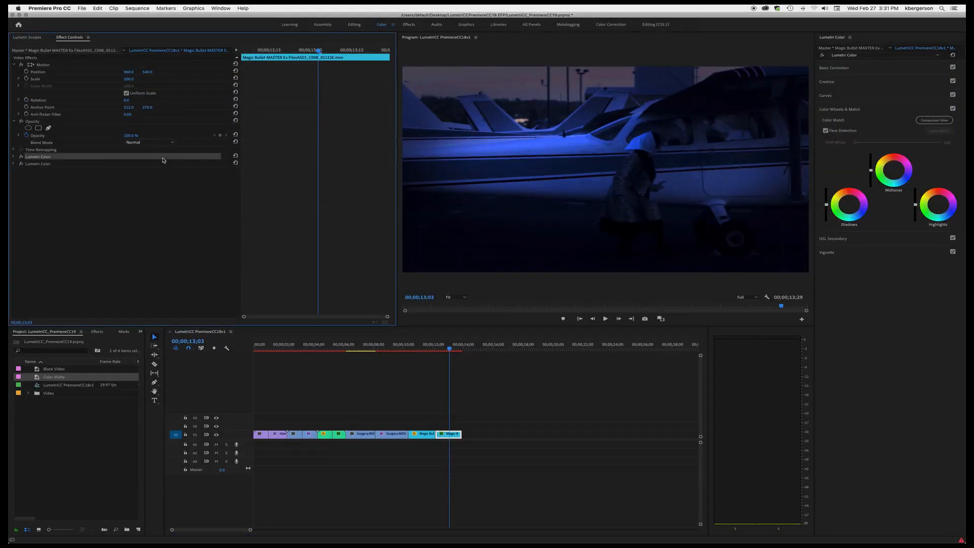
click(22, 164)
click(21, 164)
click(22, 164)
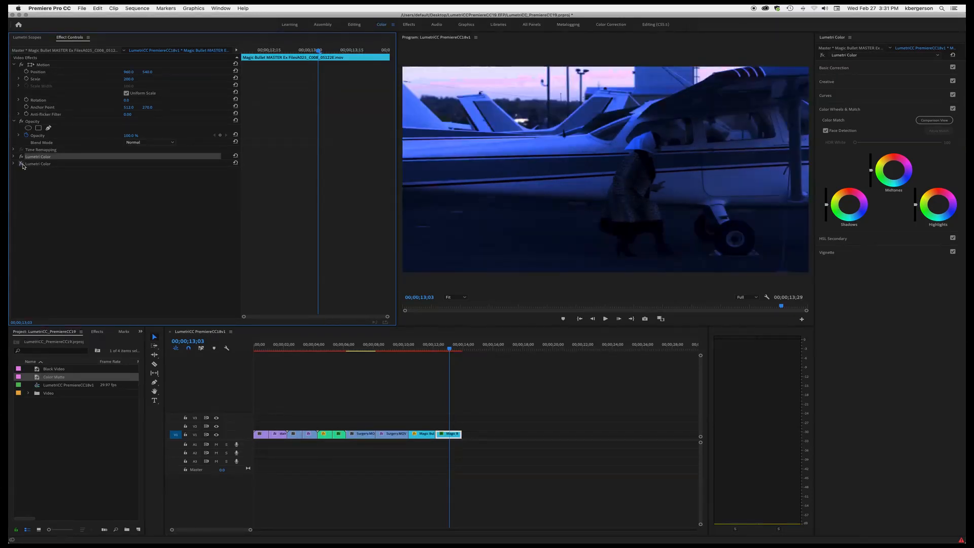
click(22, 164)
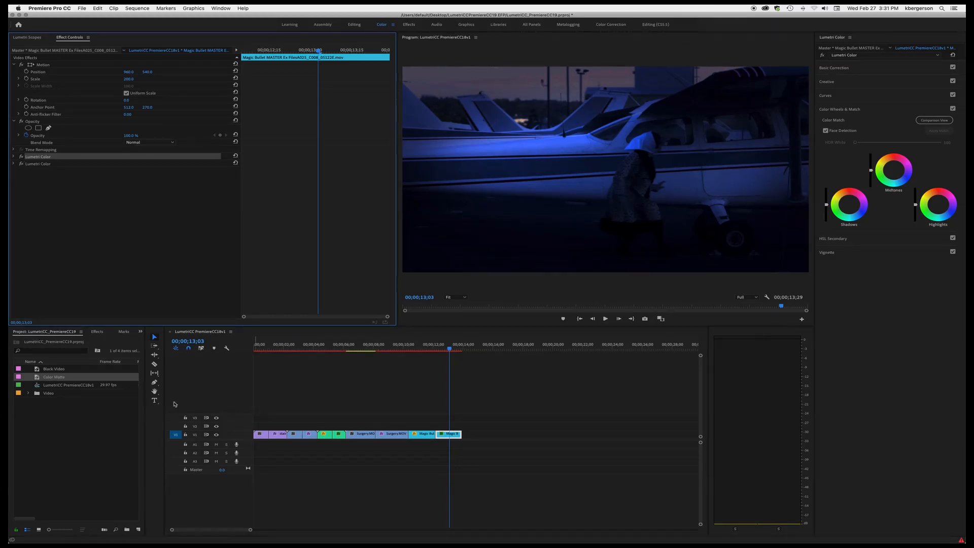
- Create a new black color matte at 1920 x 1080 named Black
click(139, 530)
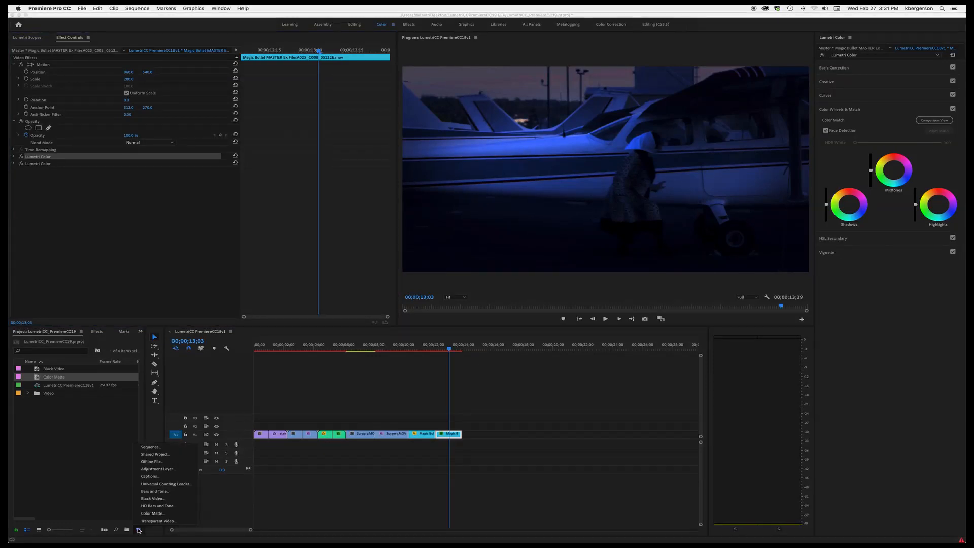
click(152, 514)
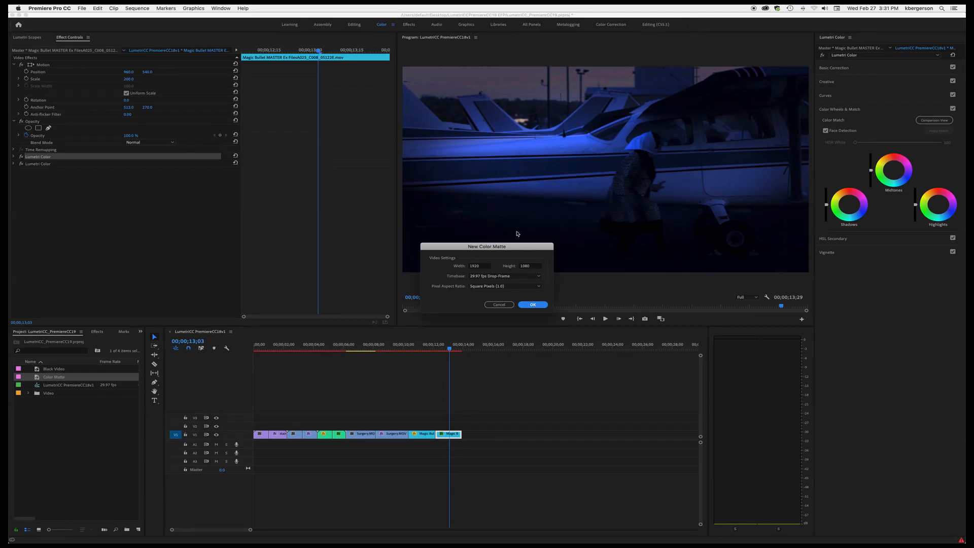
click(533, 306)
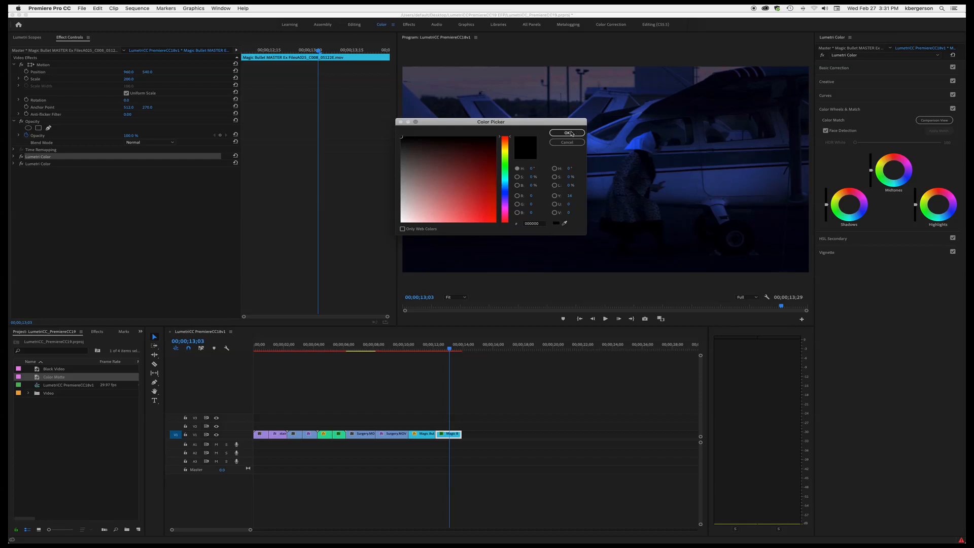
click(571, 133)
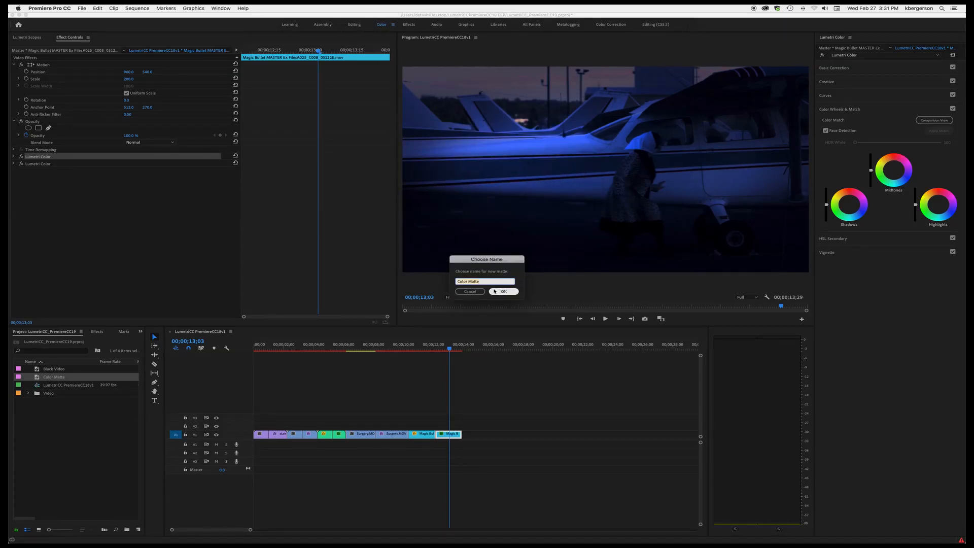
text(Black)
click(506, 293)
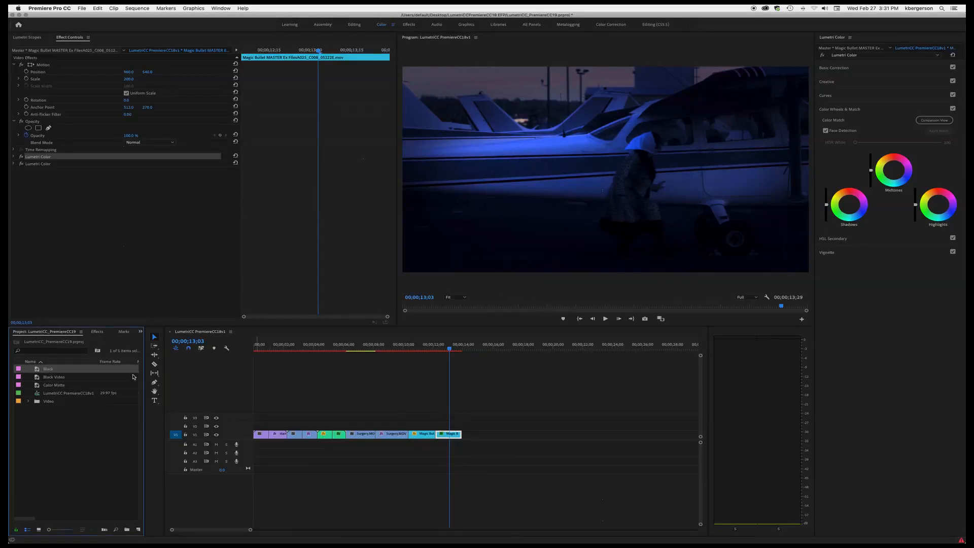
- Place the Black color matte on the track above the plane clip at the playhead
drag(38, 374, 461, 436)
click(459, 298)
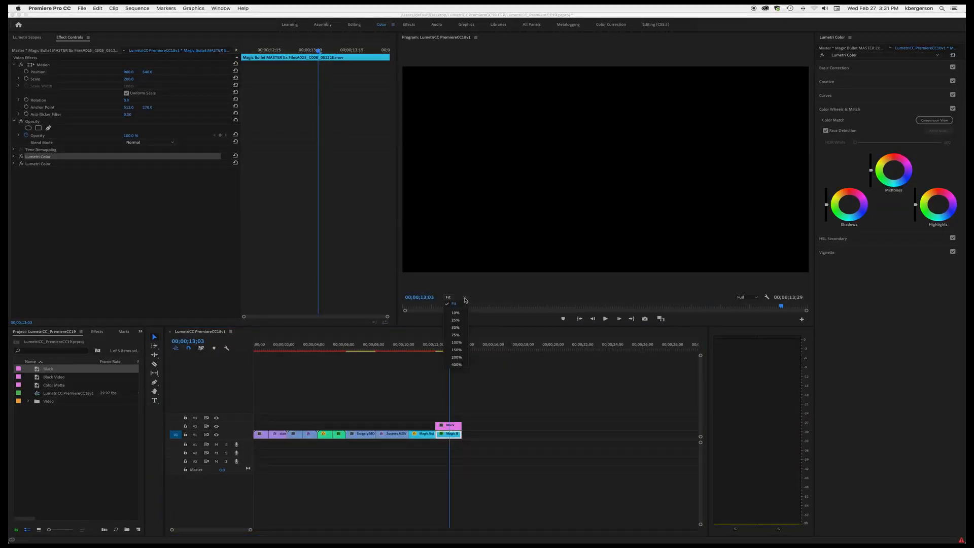
click(456, 320)
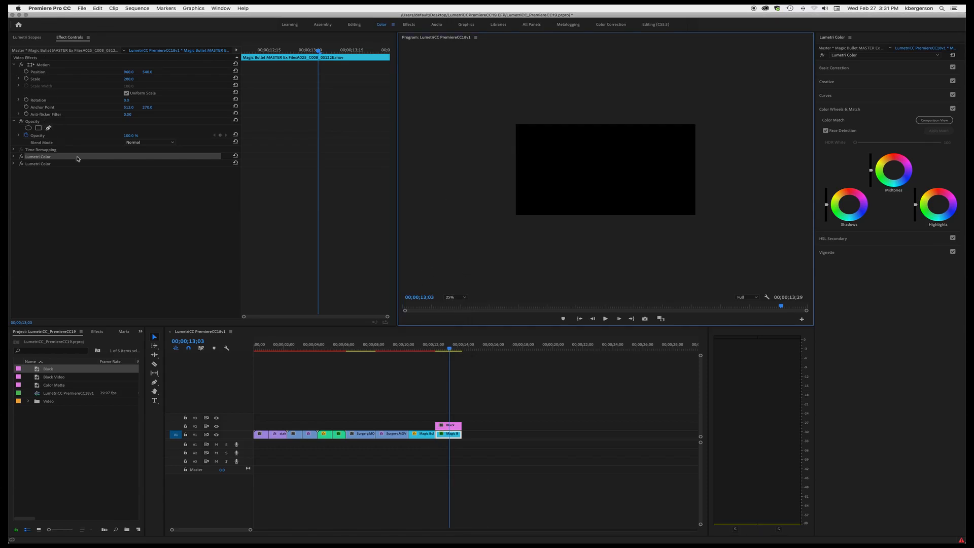
- Draw a Pen-tool polygon mask on the Black matte's Opacity covering the sky above the plane
click(456, 425)
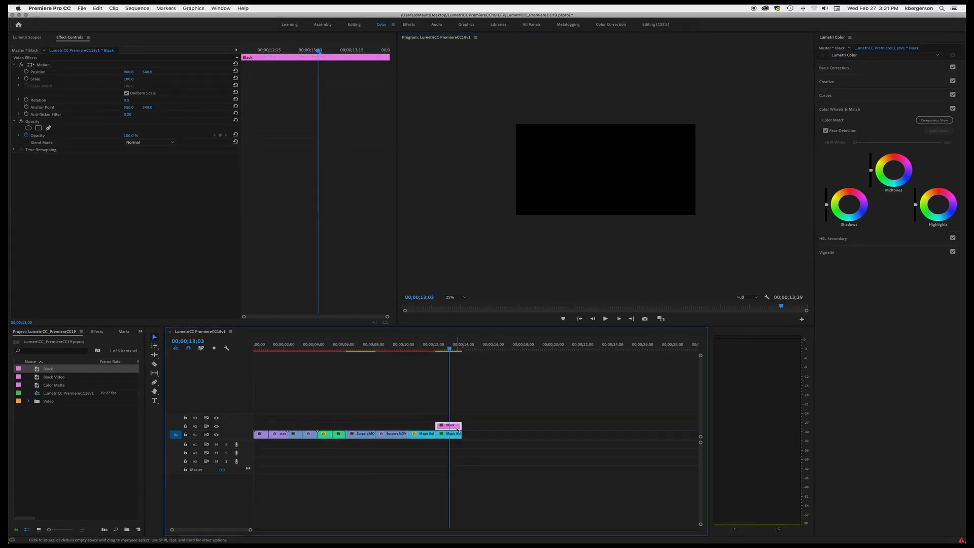
click(48, 128)
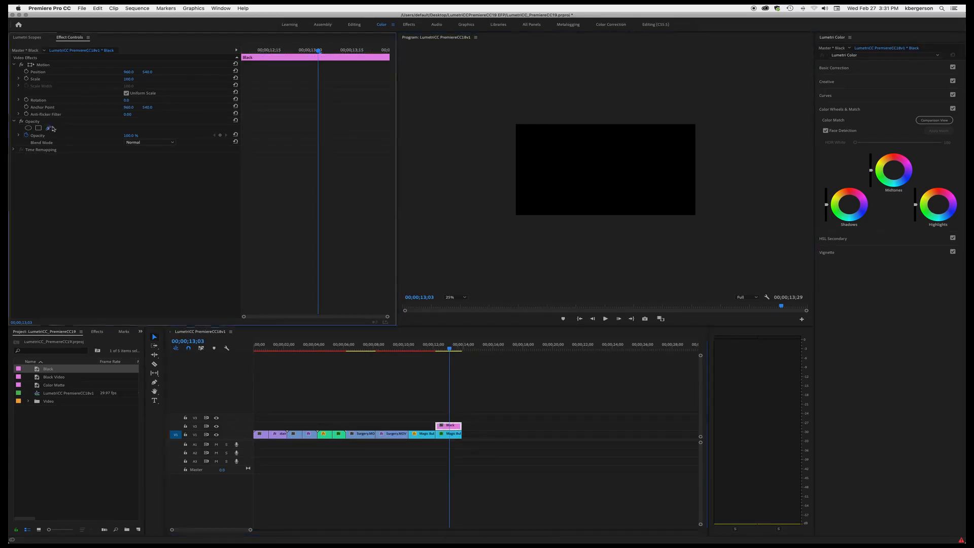
drag(604, 147, 632, 148)
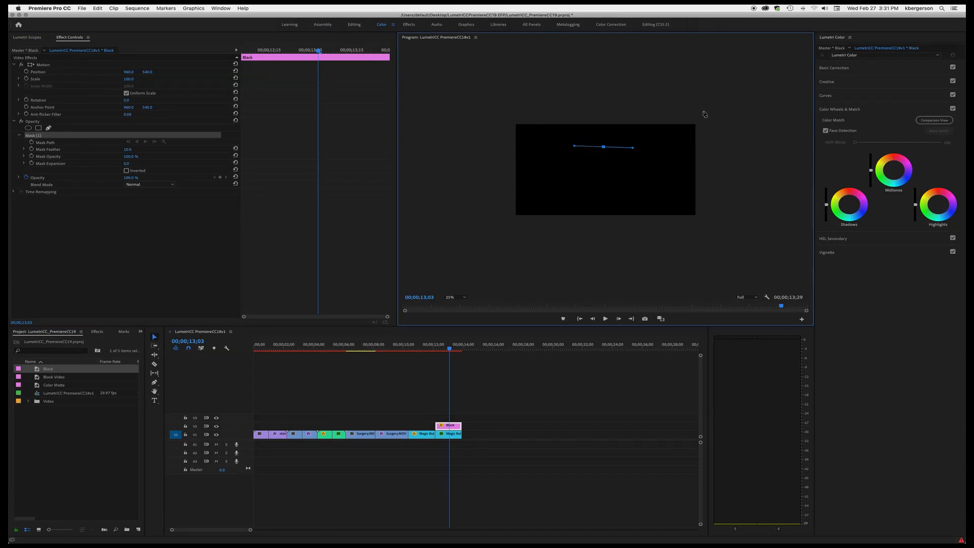
click(483, 114)
click(494, 159)
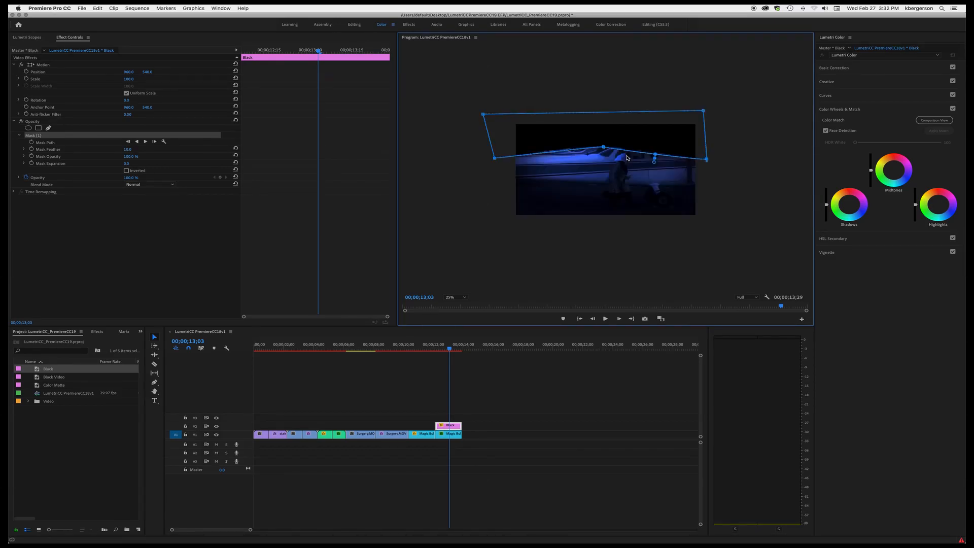
- Set the matte mask's expansion to about 48
drag(656, 159, 656, 163)
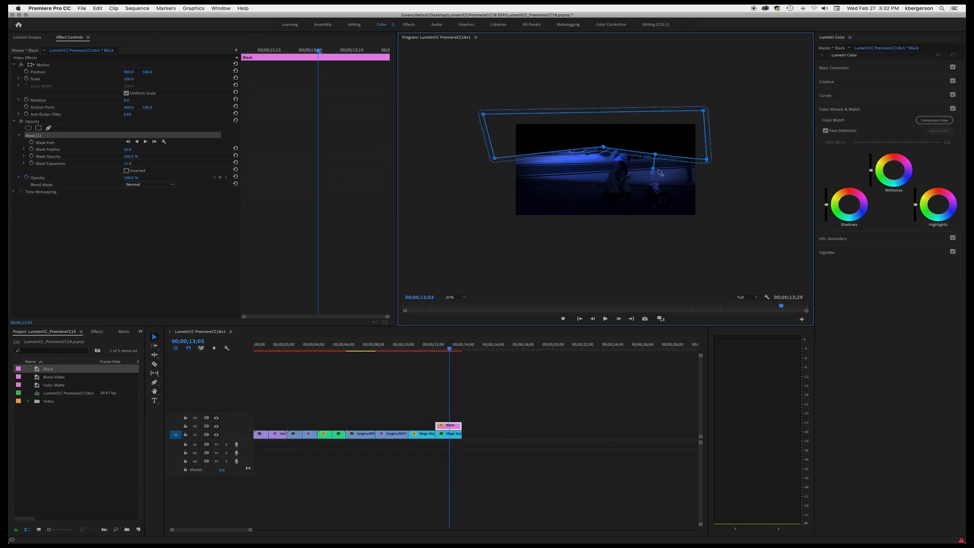
drag(660, 172, 657, 169)
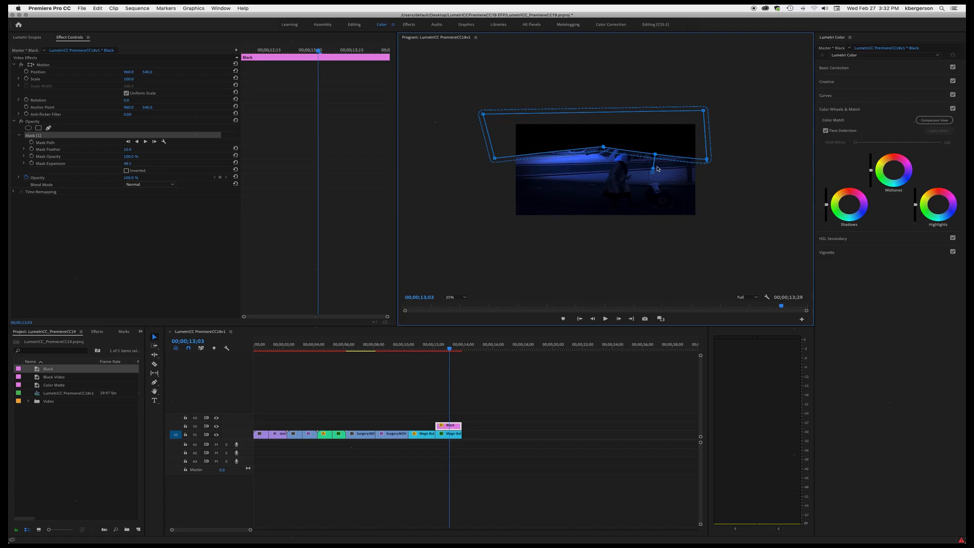
click(455, 297)
click(460, 306)
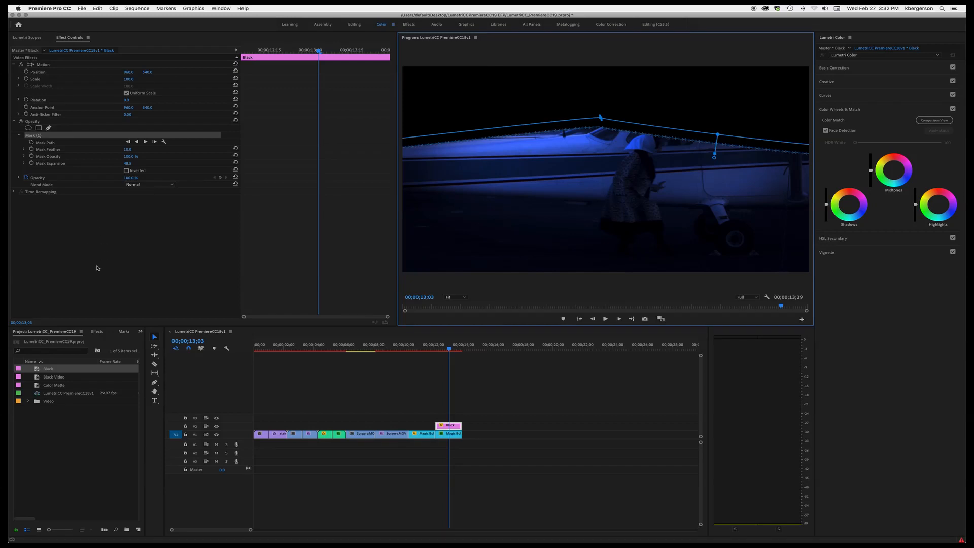
- Set the Black matte's Opacity to 80%
click(31, 122)
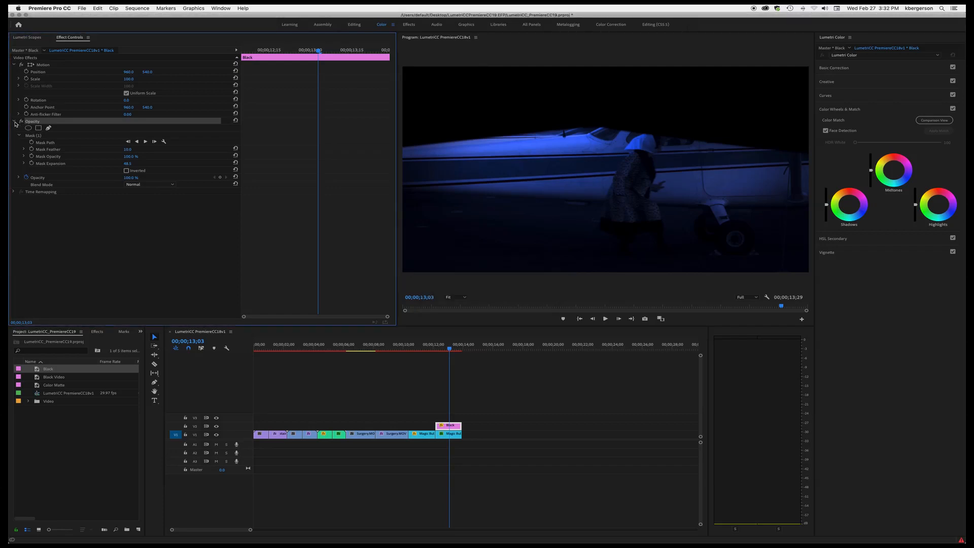
click(15, 122)
click(14, 122)
click(133, 177)
text(80)
key(Return)
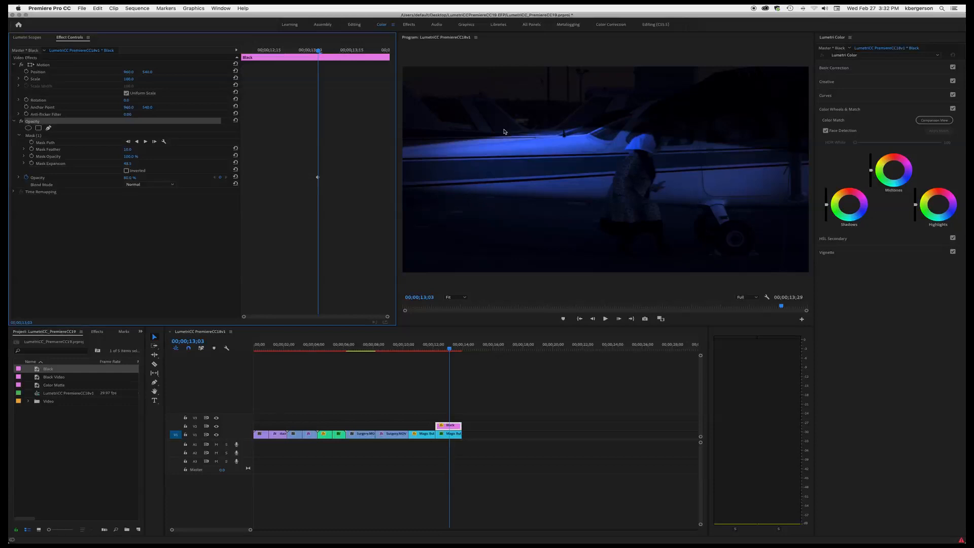
- Feather the matte mask to about 446 and reshape its top vertices to follow the plane
click(35, 135)
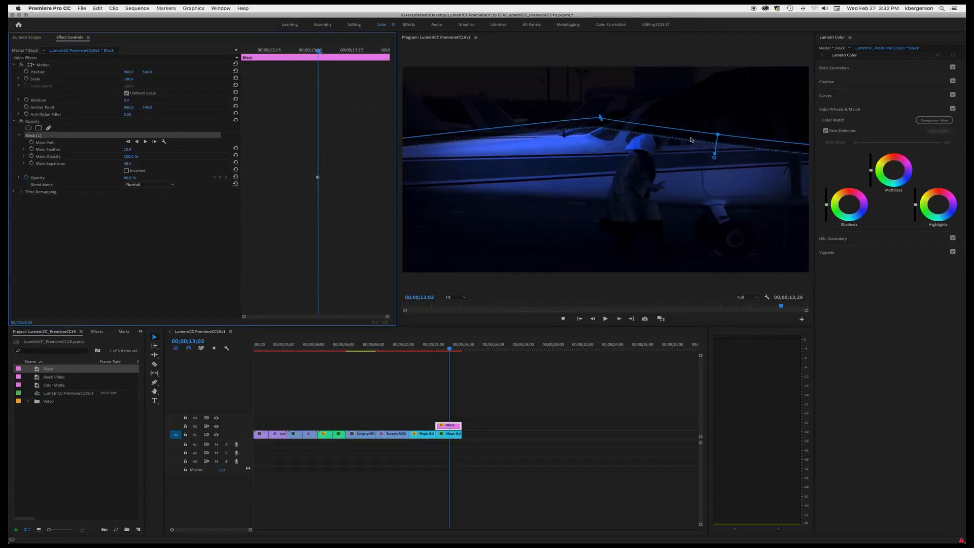
mouse_move(715, 159)
mouse_down()
mouse_move(723, 180)
mouse_move(713, 175)
mouse_up()
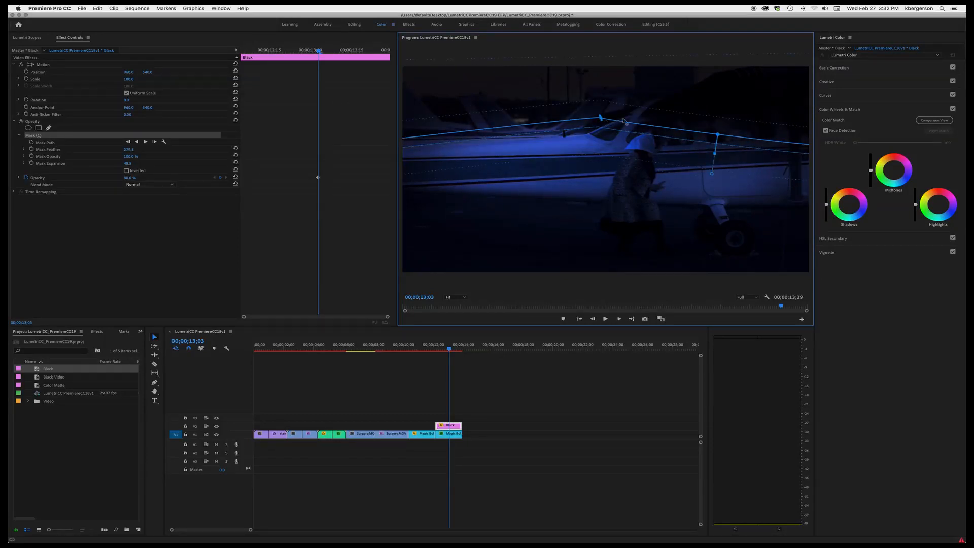
drag(637, 121, 646, 118)
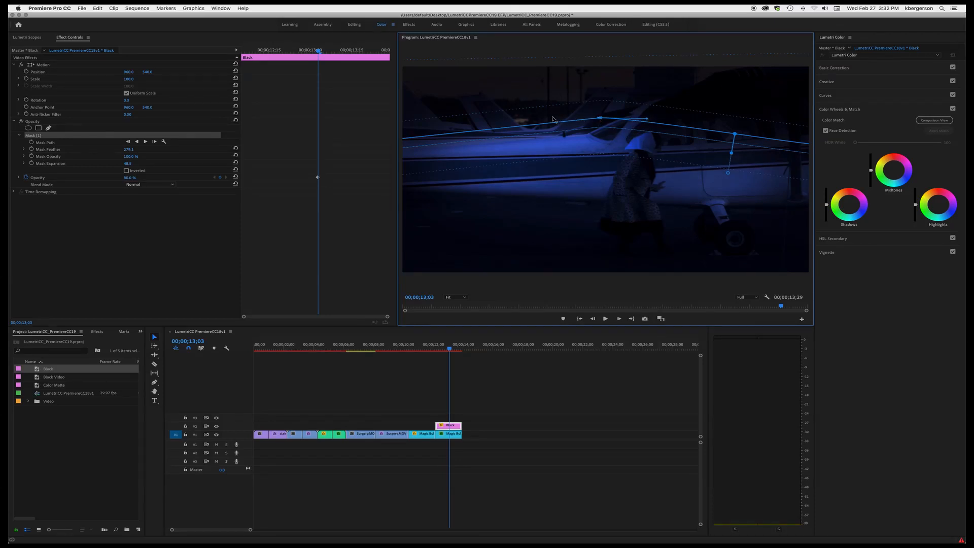
drag(553, 119, 552, 118)
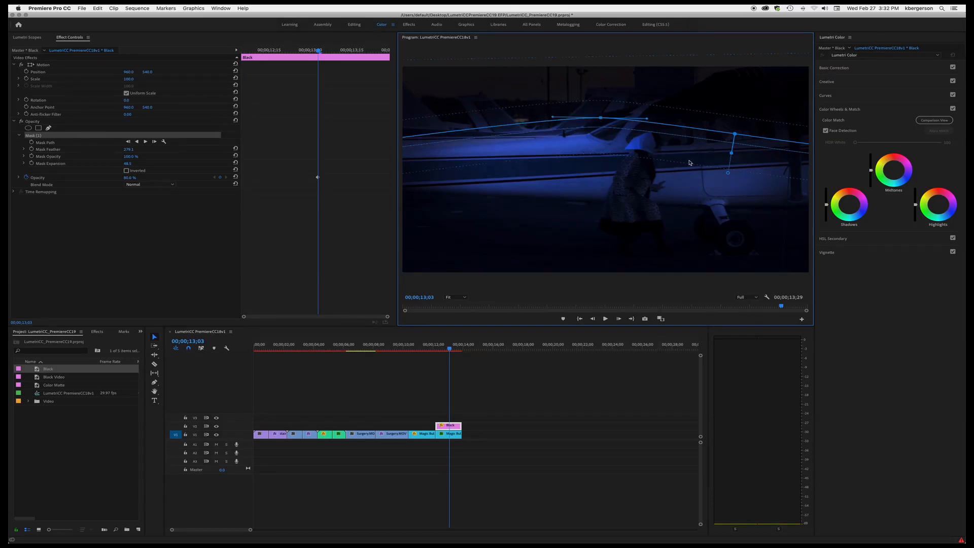
click(728, 173)
drag(742, 184, 747, 193)
- Set the Black matte's Opacity to 90%
click(132, 177)
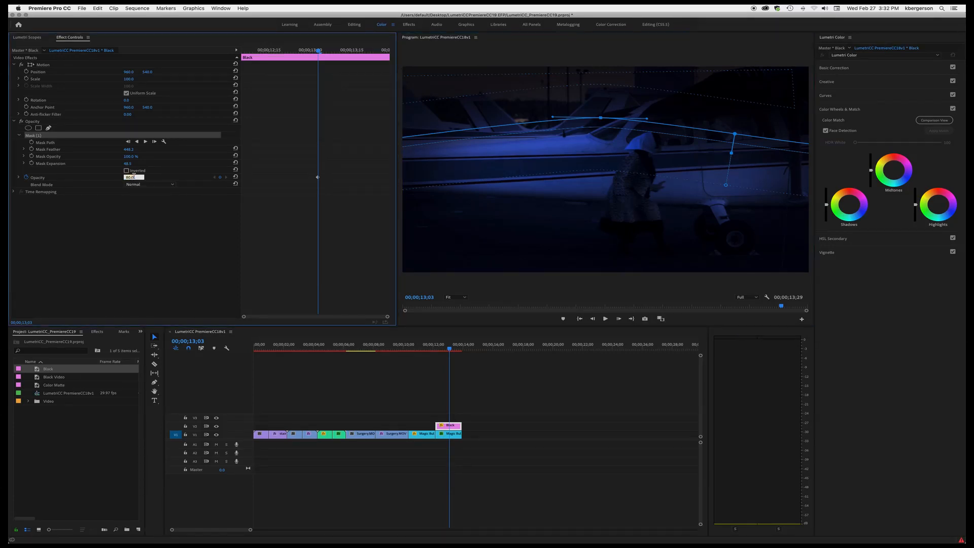
text(90)
key(Return)
click(64, 245)
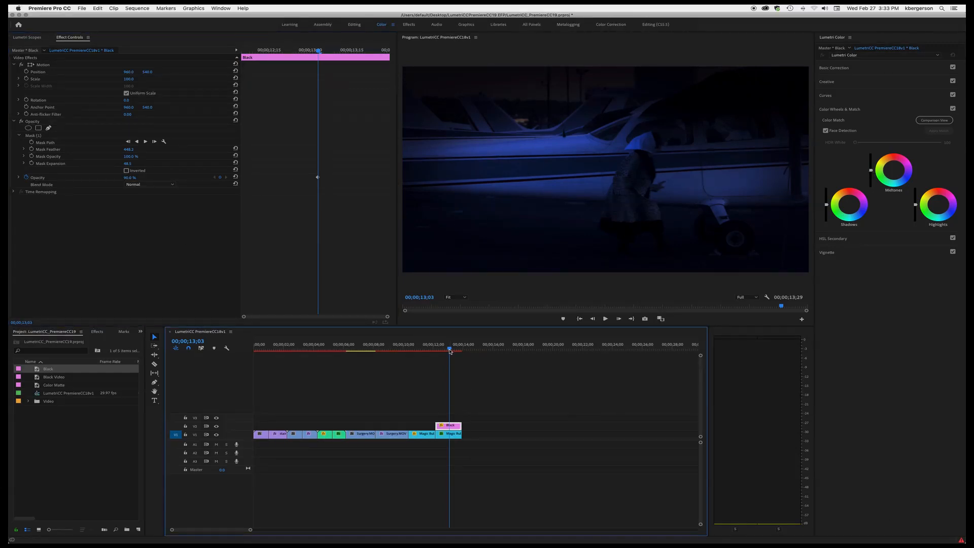
- Raise the plane clip's Highlights brightness slightly in Color Wheels
mouse_move(449, 349)
mouse_down()
mouse_move(416, 354)
mouse_move(460, 357)
mouse_up()
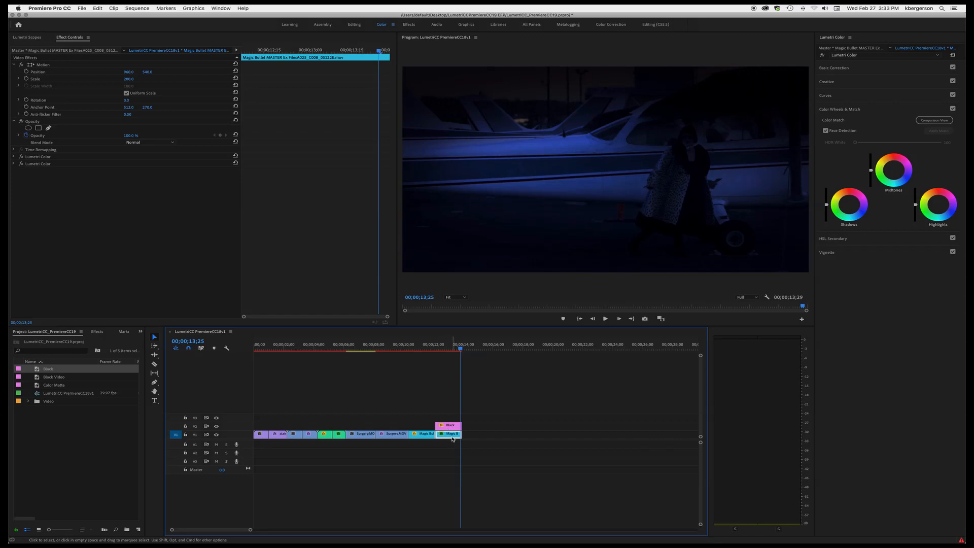
click(916, 205)
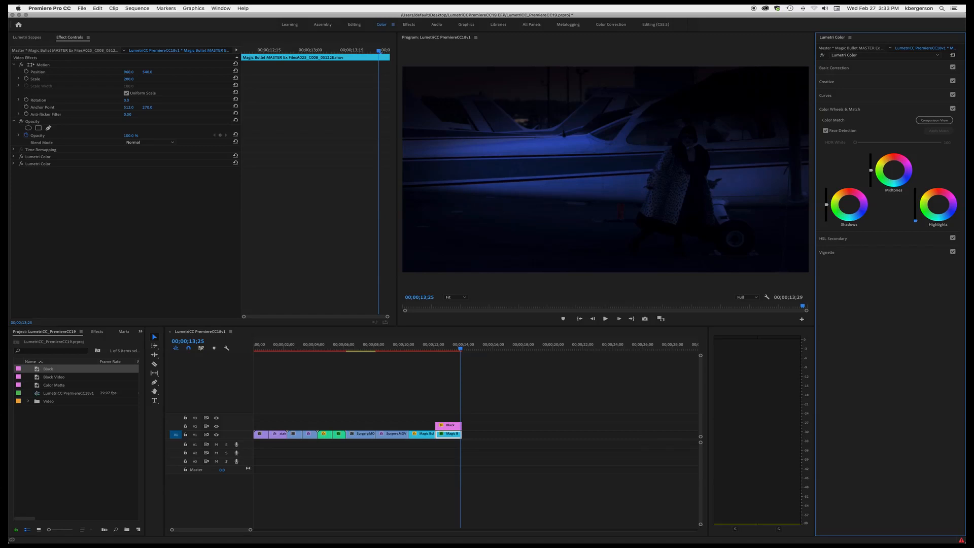
drag(916, 218, 916, 209)
- Open Export Media and set the video codec to Apple ProRes 422 (LT), matching source settings
drag(462, 351, 446, 351)
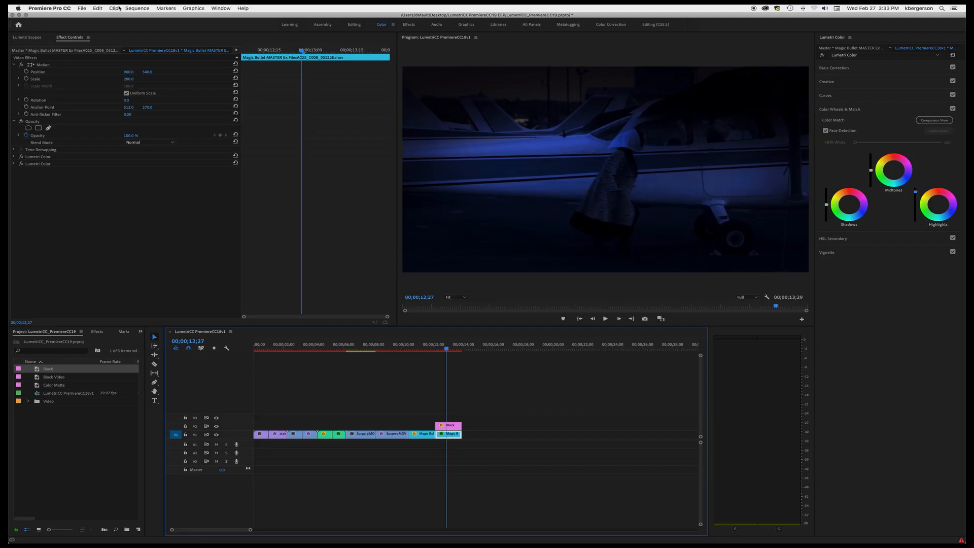
click(81, 8)
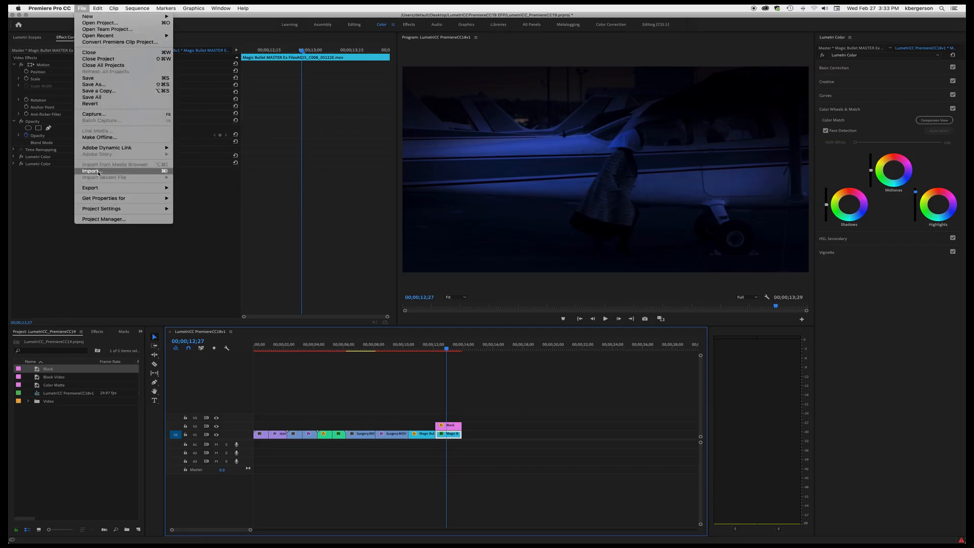
mouse_move(96, 189)
click(188, 188)
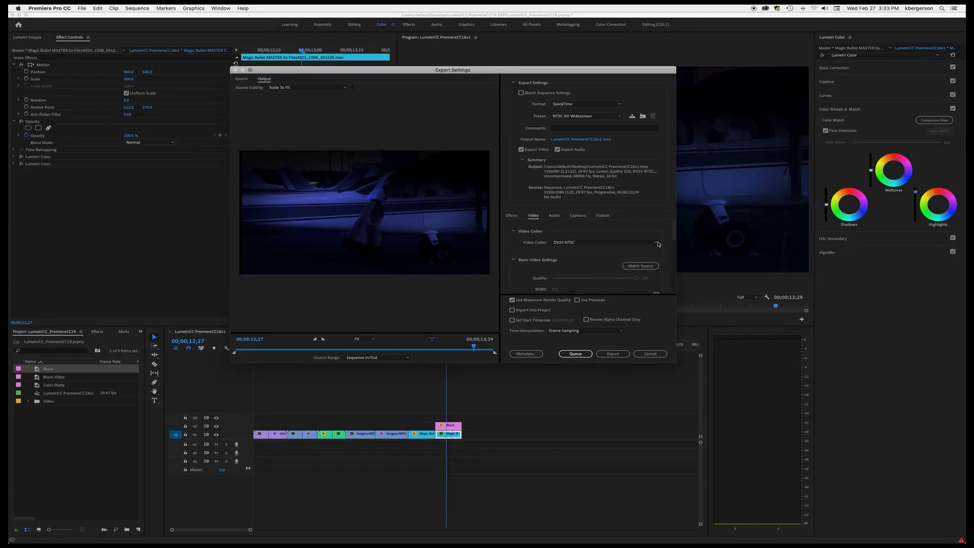
click(658, 244)
click(651, 270)
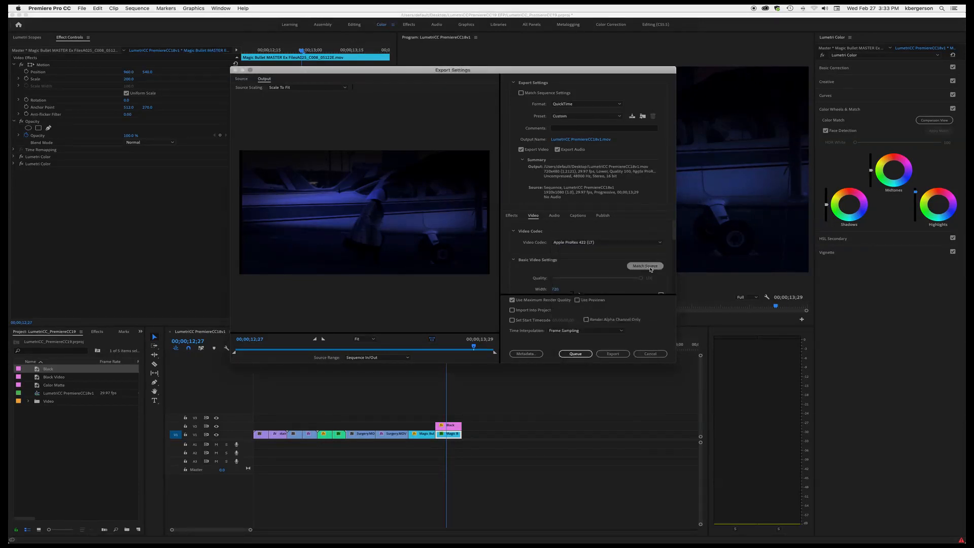
click(648, 268)
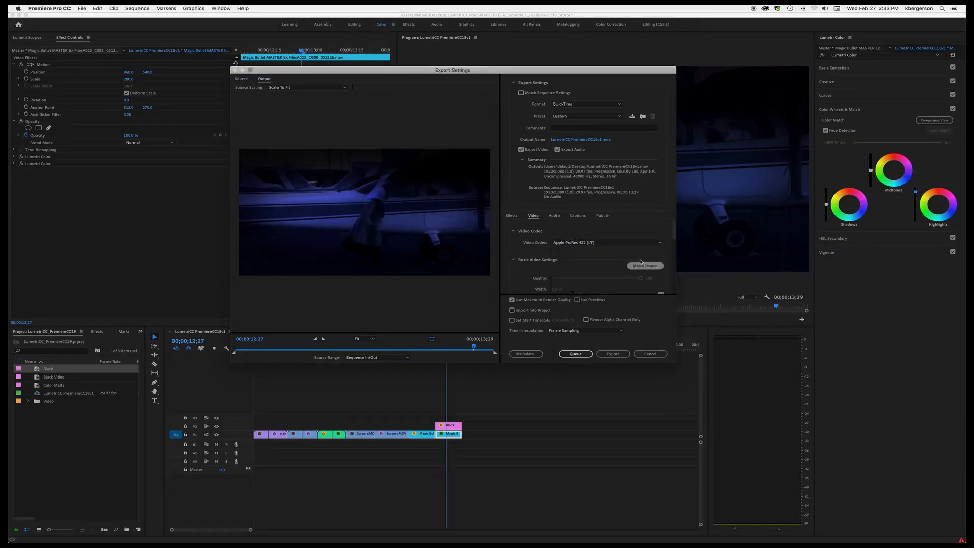
- Name the output LumetriCC PremiereCC19 YourName.mov on the Desktop and export the sequence
click(580, 140)
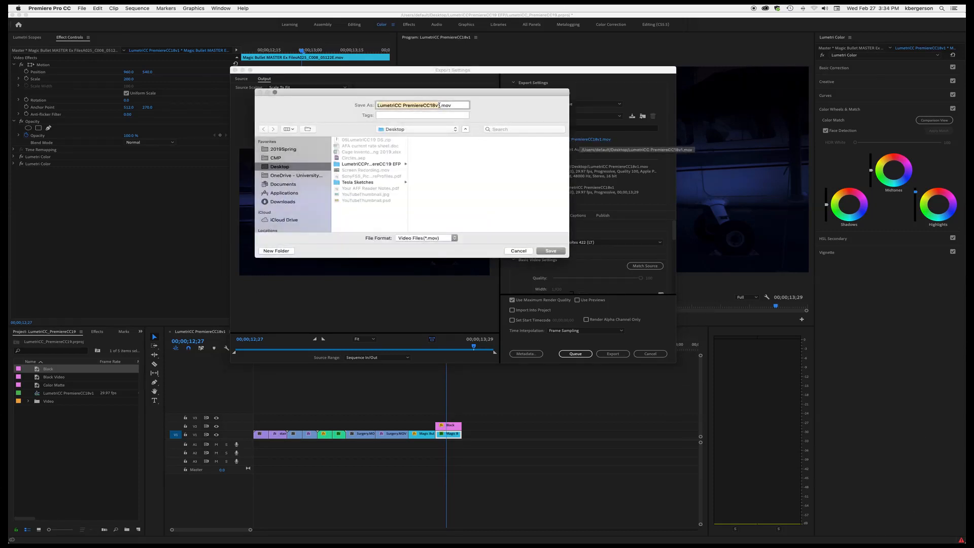
click(439, 105)
key(BackSpace)
key(BackSpace)
key(BackSpace)
text(9 YourName)
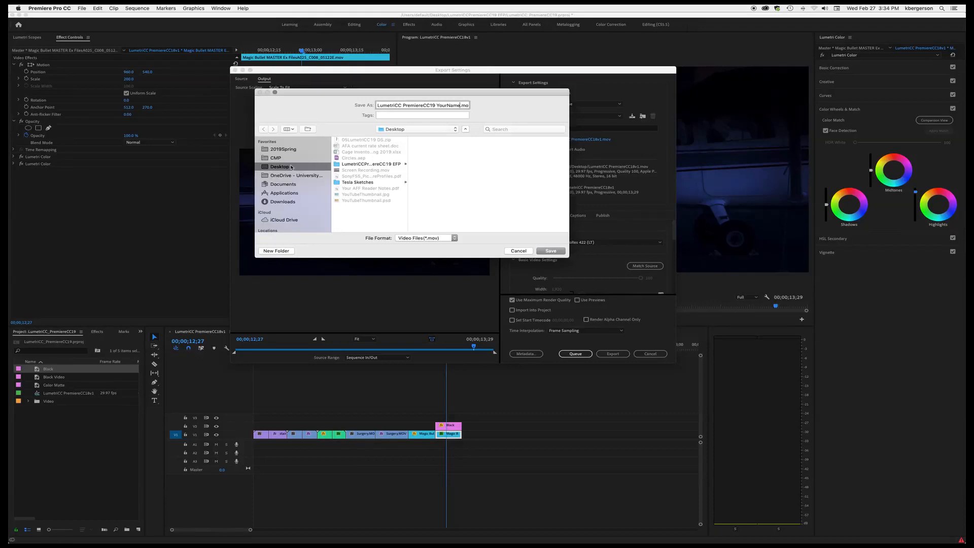
click(548, 250)
click(614, 354)
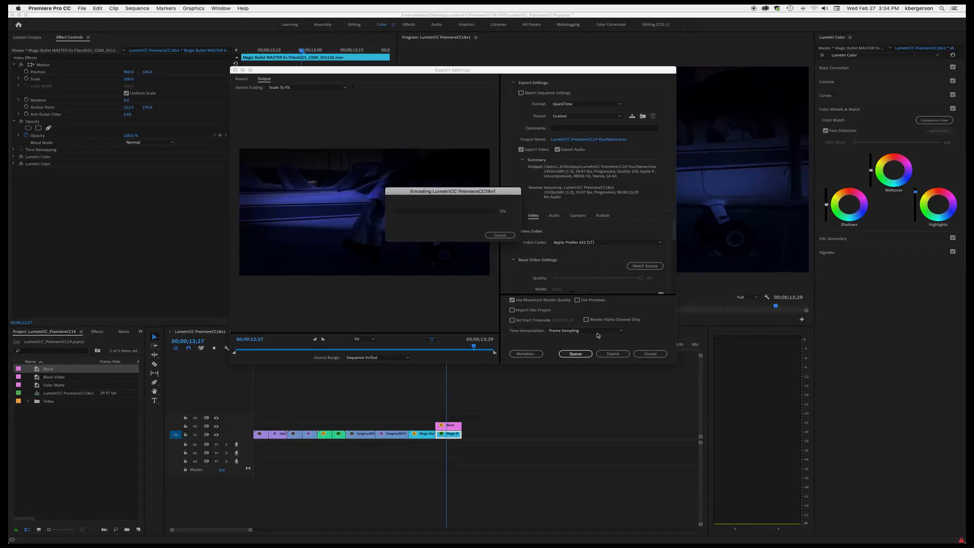